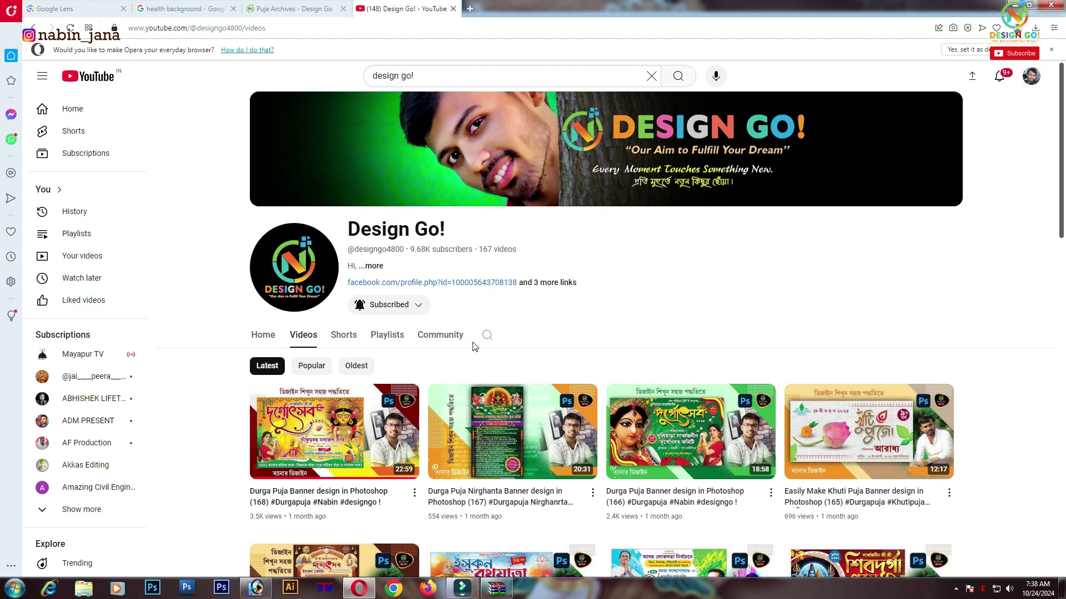
Browse the Design Go! channel's latest banner videos, then switch to the 'Puja Archives - Design Go' tab
scroll(474, 347, down, 2)
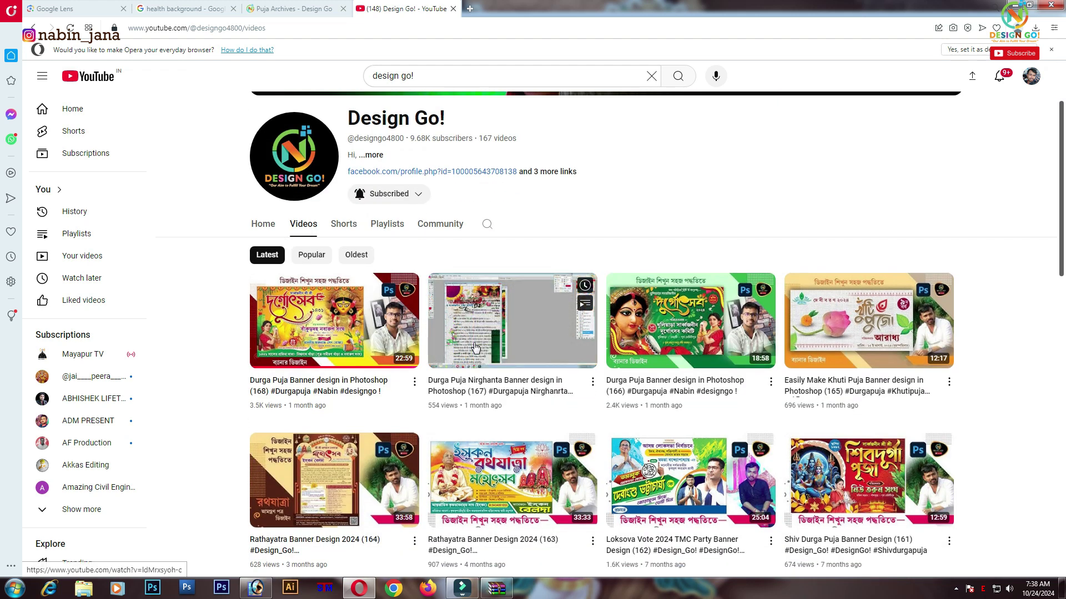
scroll(450, 311, down, 1)
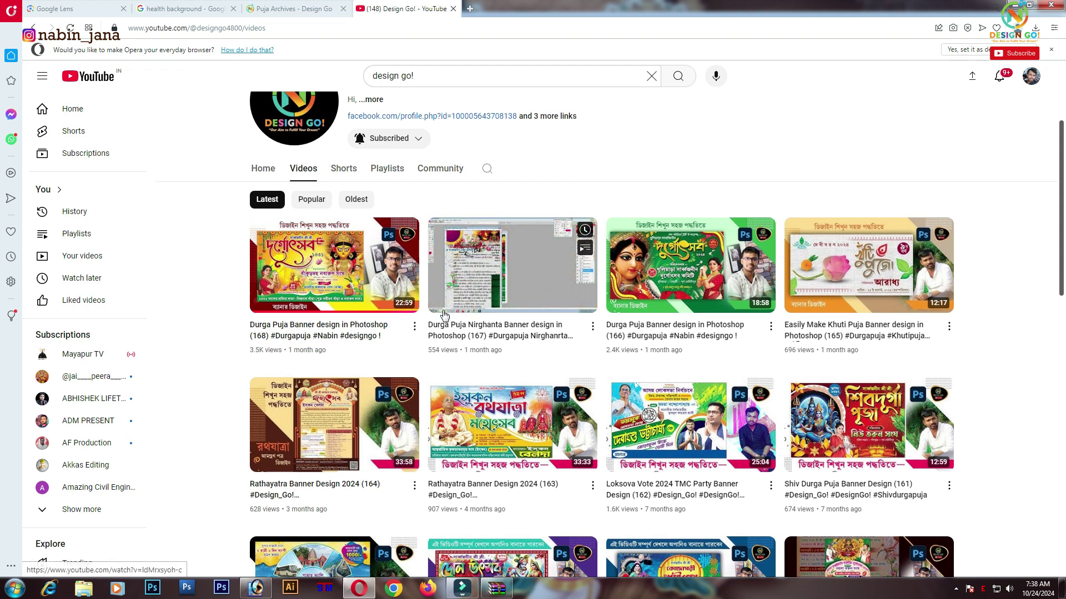
scroll(444, 315, up, 3)
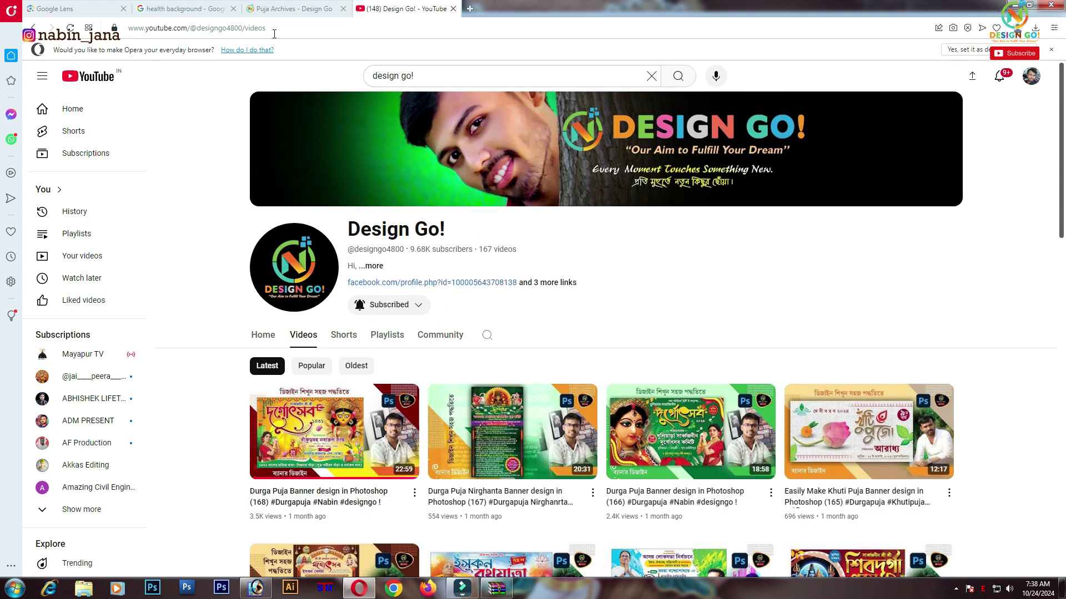
click(288, 6)
Scroll up and down through the Design Go shop's Puja banner product grid
scroll(583, 355, down, 3)
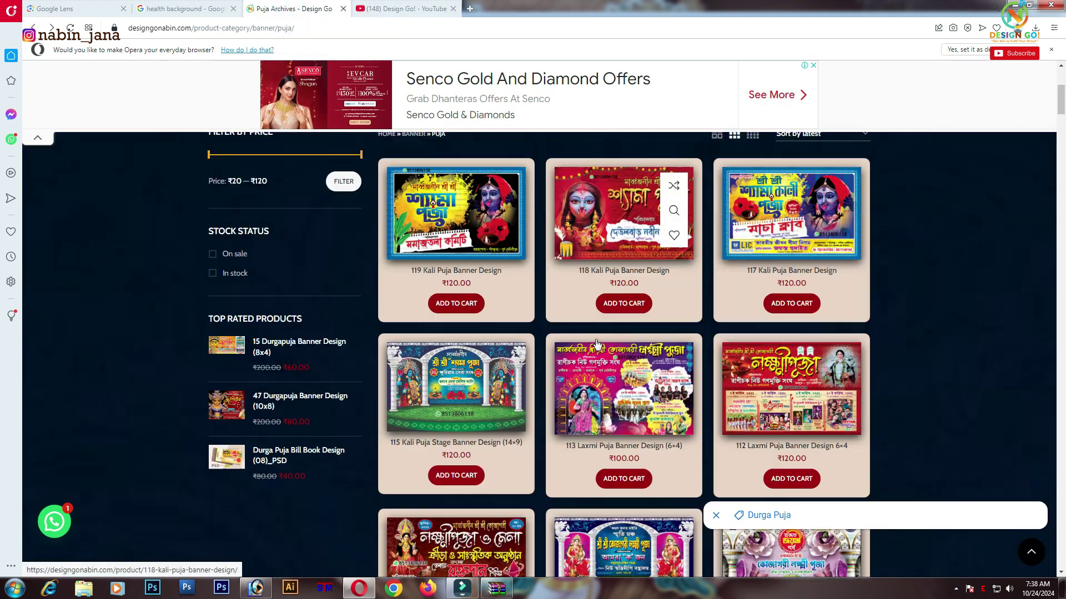
scroll(626, 378, up, 3)
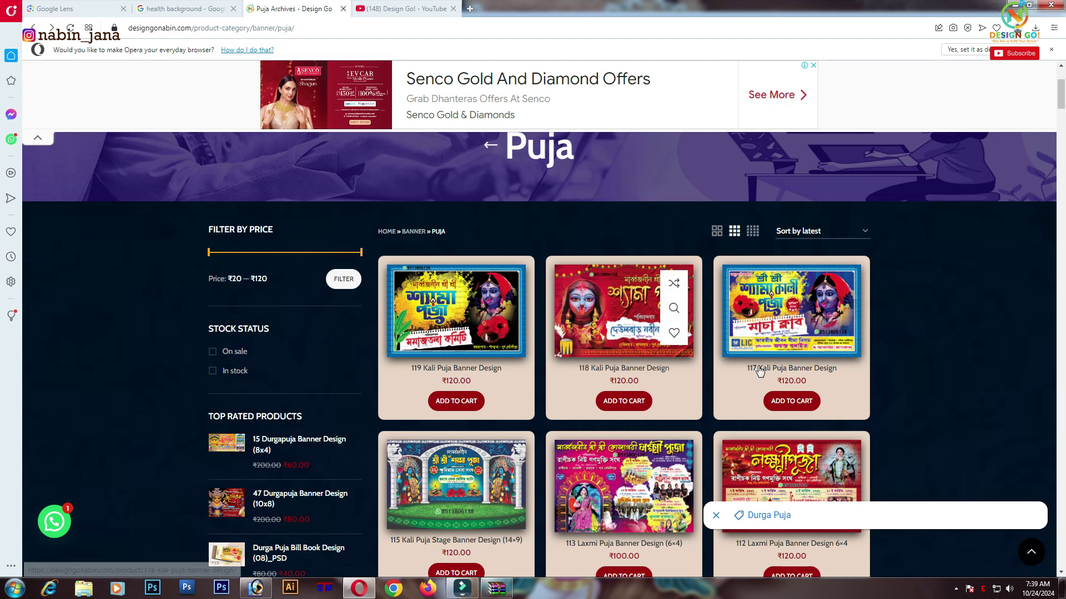
scroll(871, 302, down, 2)
scroll(639, 361, up, 3)
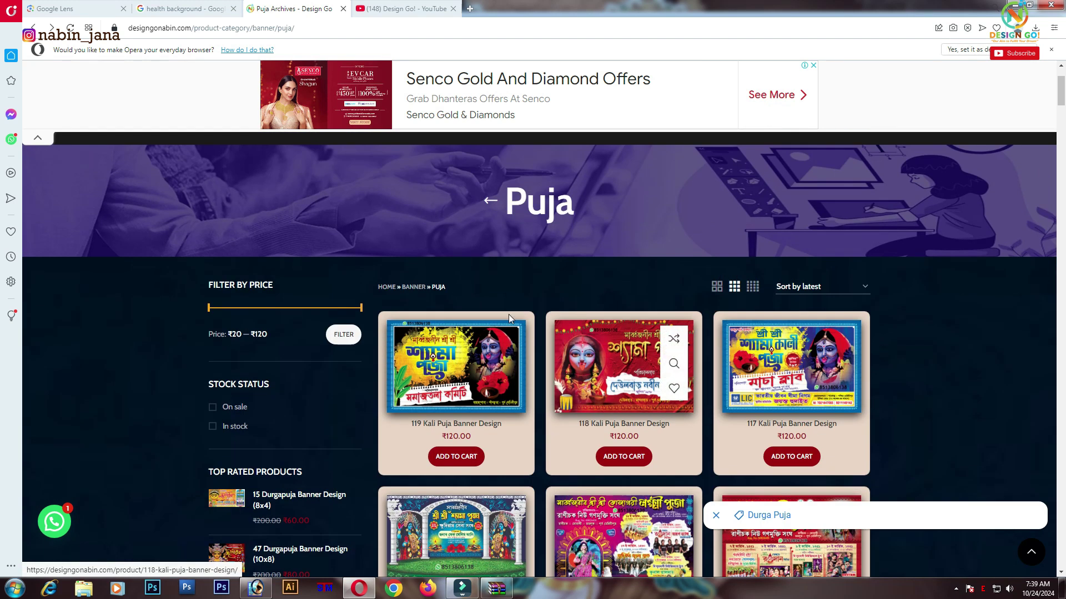
scroll(642, 358, down, 2)
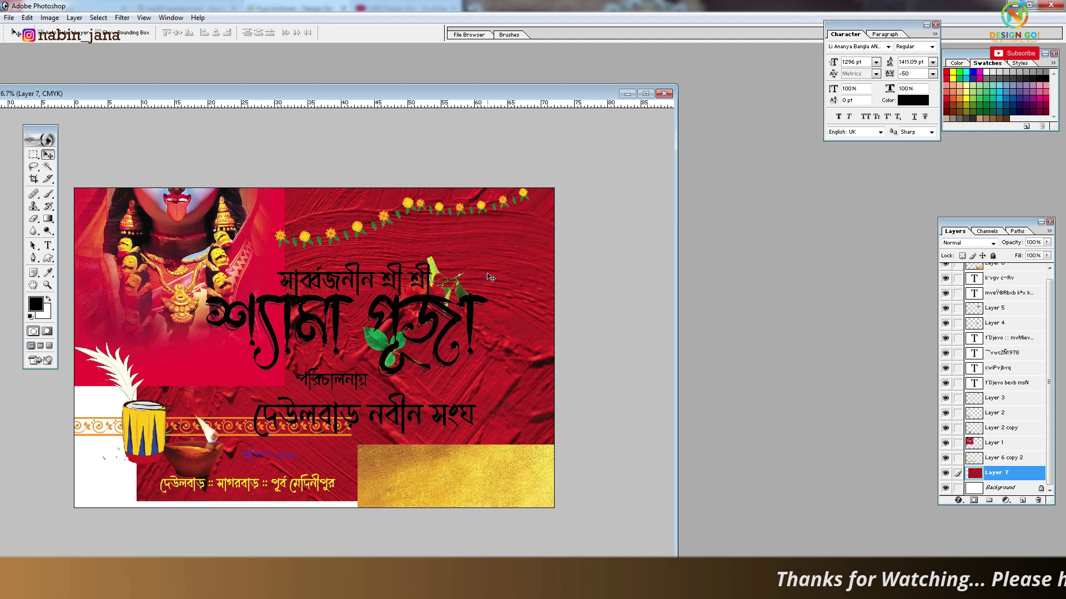
Create a new 72 × 48 inch, 72 ppi CMYK Color document
click(9, 17)
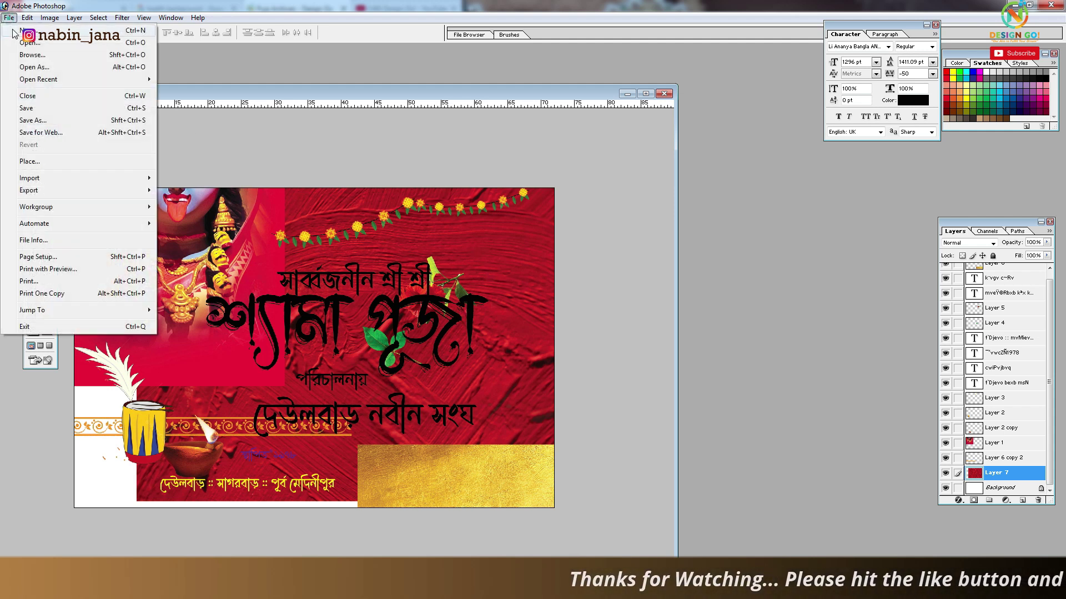
click(579, 269)
click(566, 287)
click(584, 285)
click(566, 303)
drag(531, 271, 408, 271)
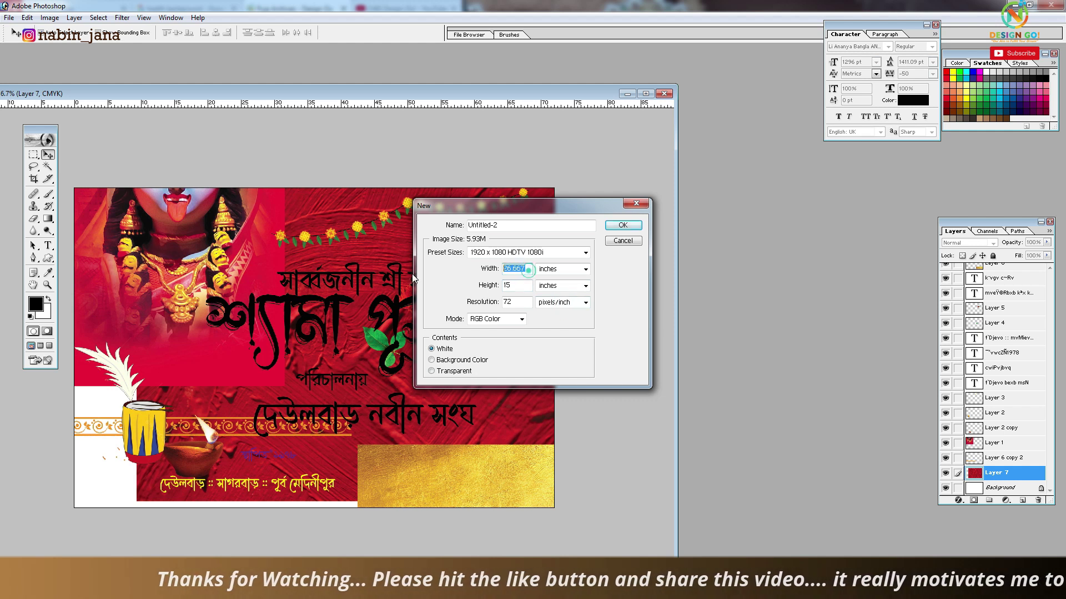
text(72)
key(Tab)
key(Tab)
text(48)
key(Tab)
key(Tab)
key(Tab)
key(Down)
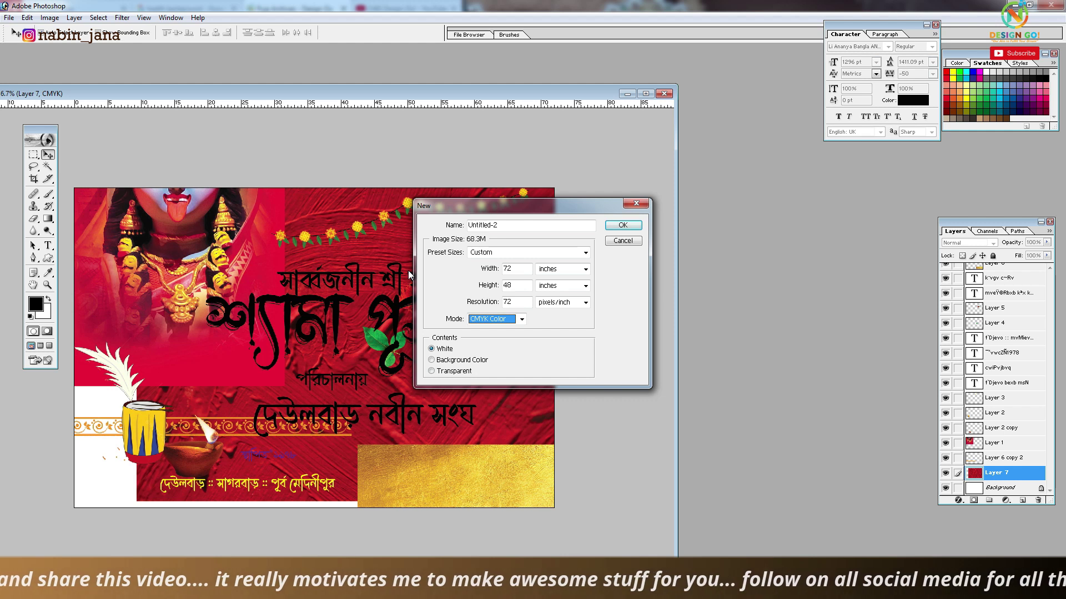
key(Return)
Maximize the new document and convert its Background into Layer 0
click(717, 69)
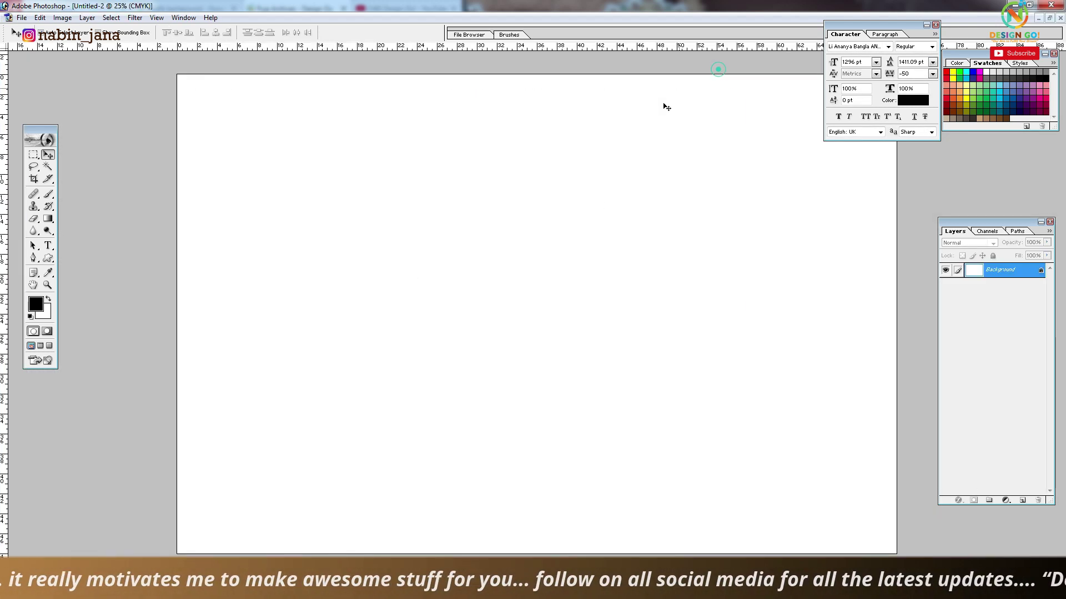
key(ctrl+minus)
double_click(998, 272)
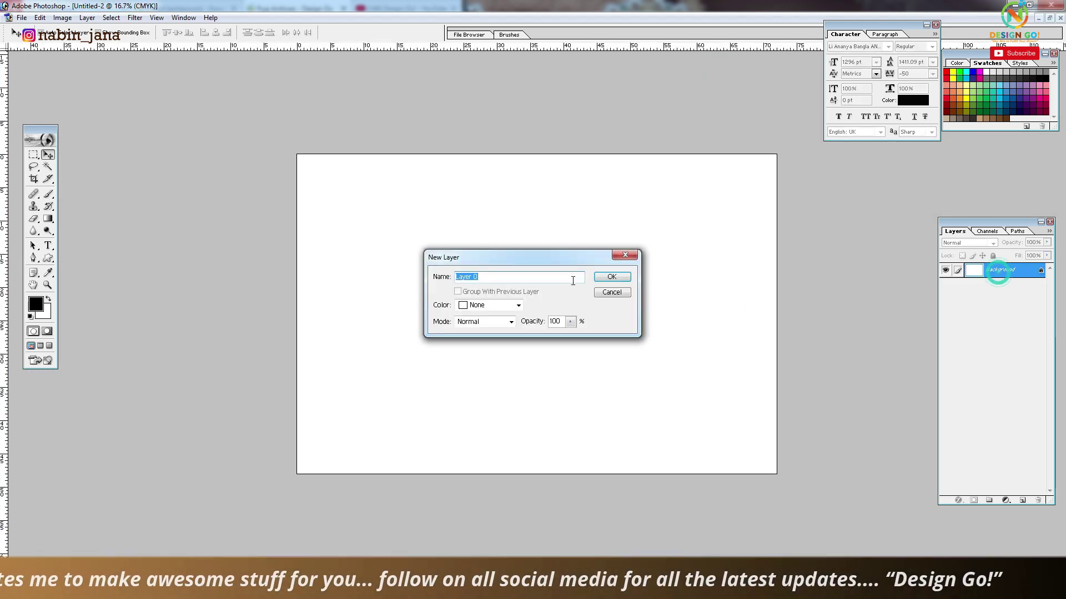
click(605, 279)
Drag vertical and horizontal guides through the canvas centre found via Free Transform
key(ctrl+t)
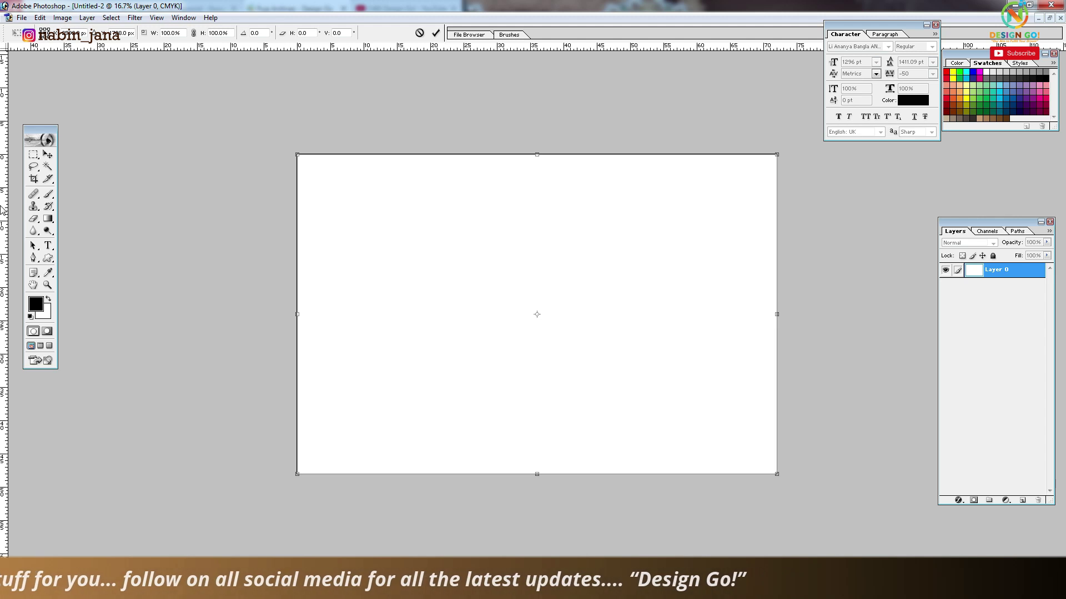
drag(622, 318, 536, 358)
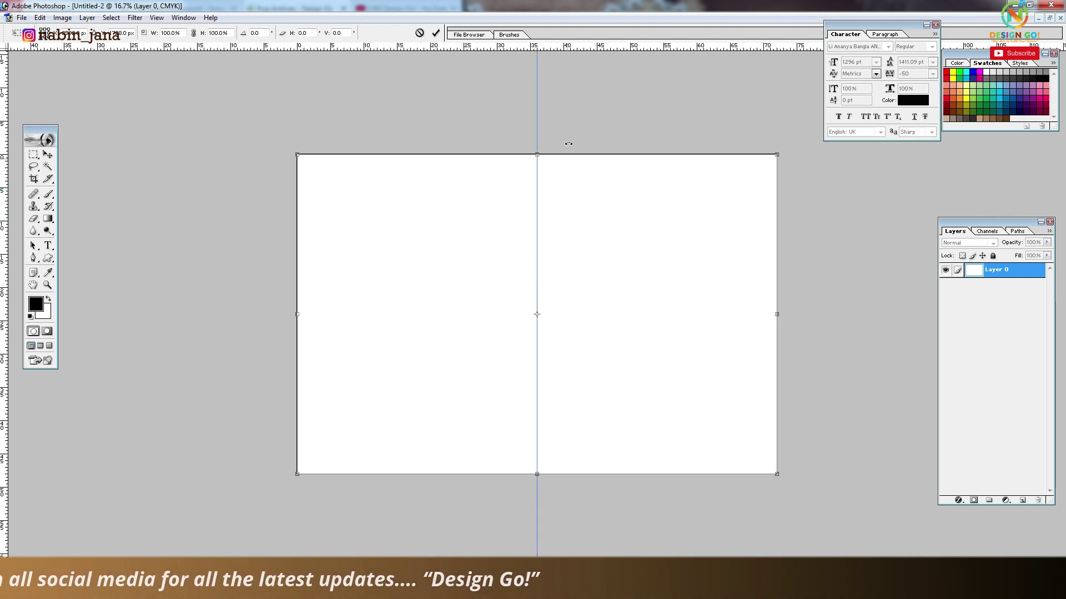
drag(584, 53, 575, 314)
key(Return)
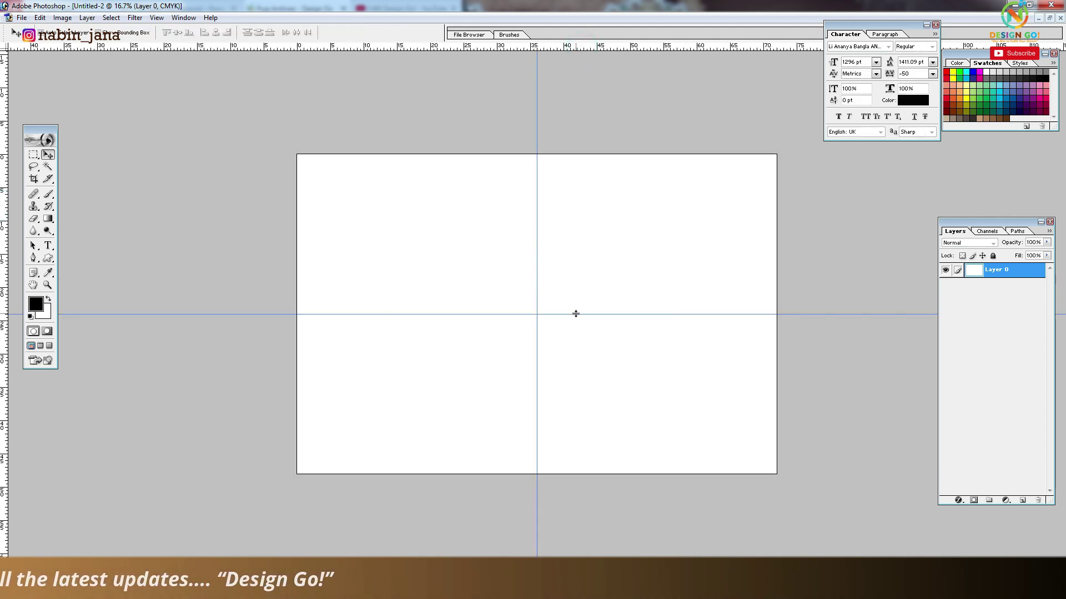
click(1051, 19)
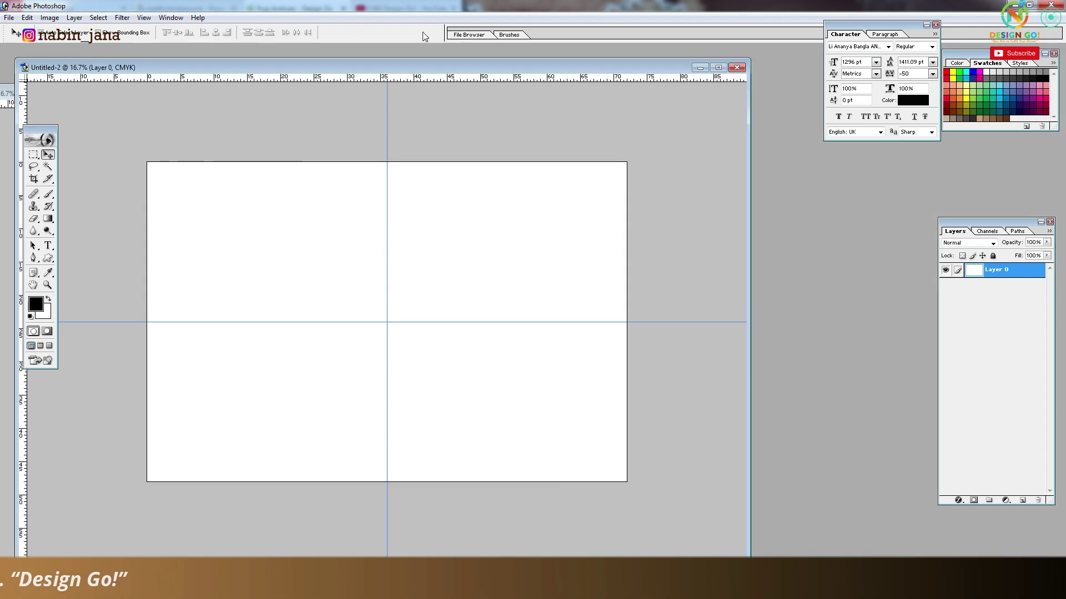
Arrange both windows side by side and copy the red texture layer into the new canvas
drag(287, 58, 274, 172)
click(396, 137)
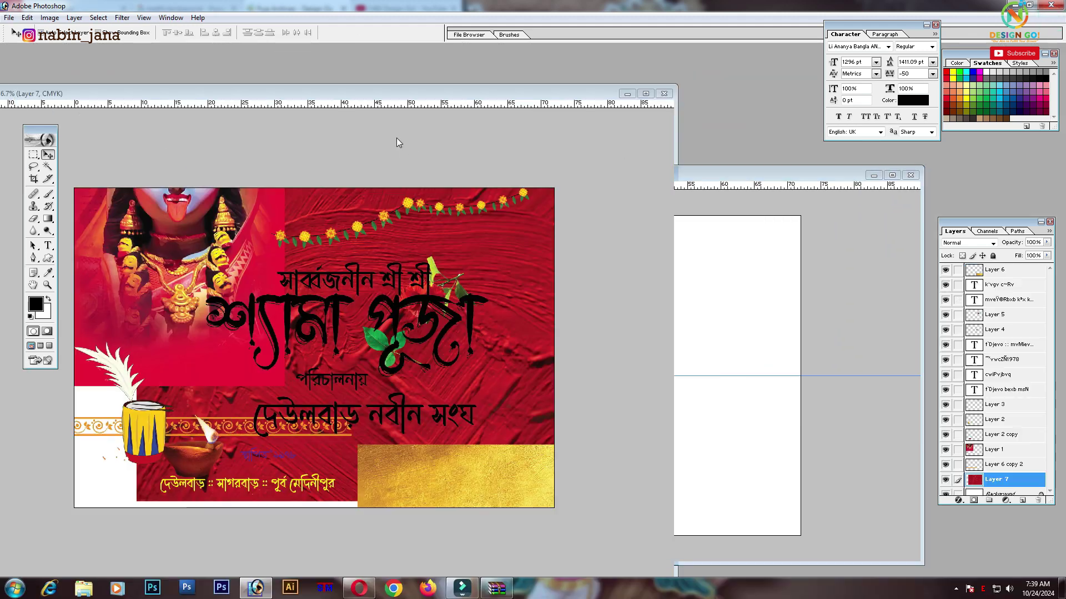
drag(390, 81, 285, 59)
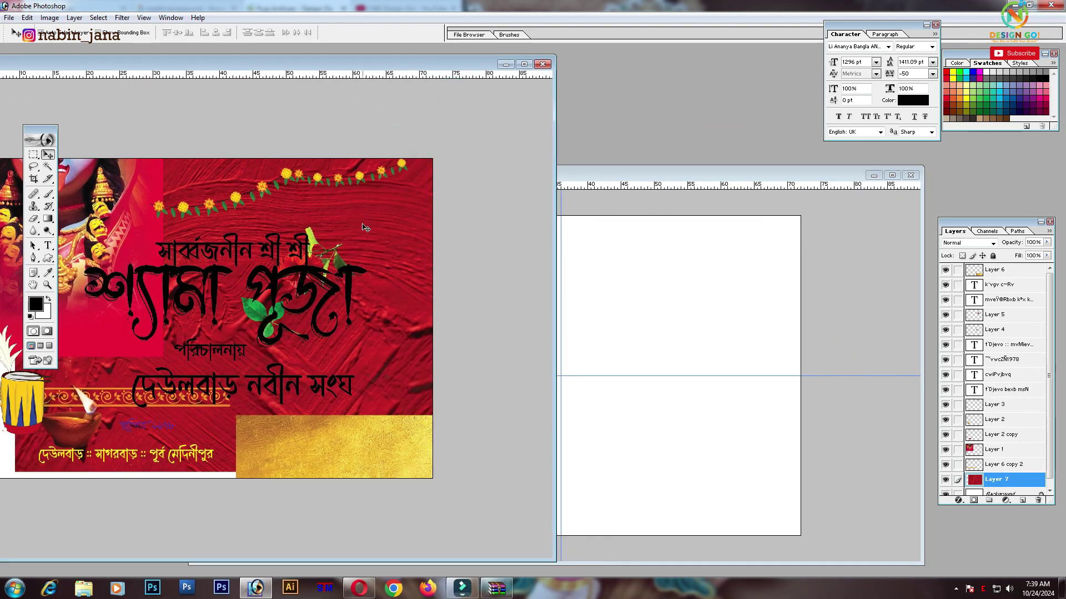
drag(359, 241, 655, 211)
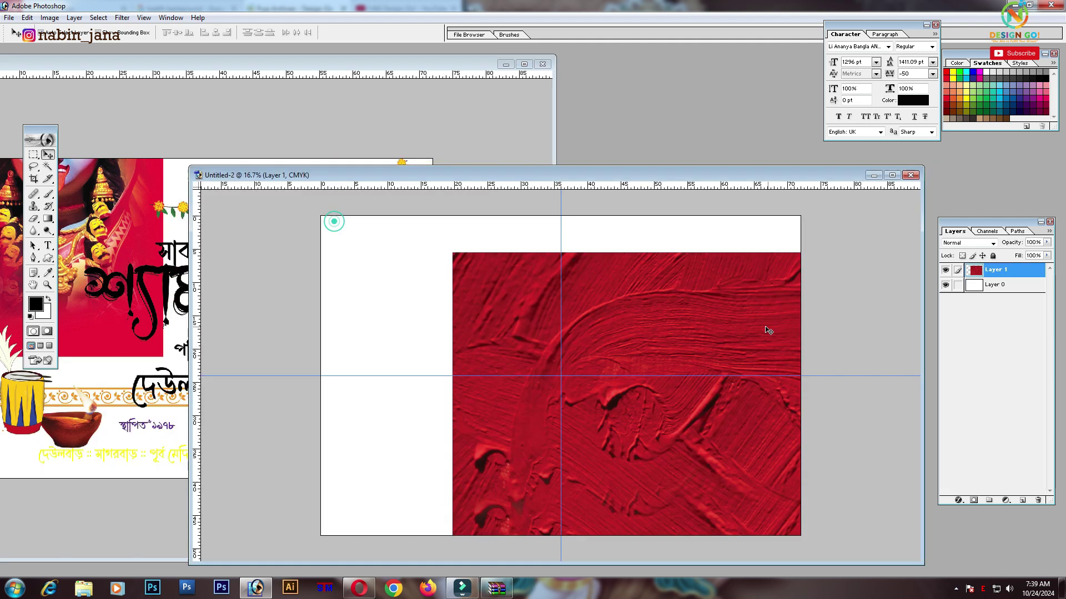
Fit the red texture to fill the canvas, then copy the Kali portrait across
drag(671, 169, 671, 78)
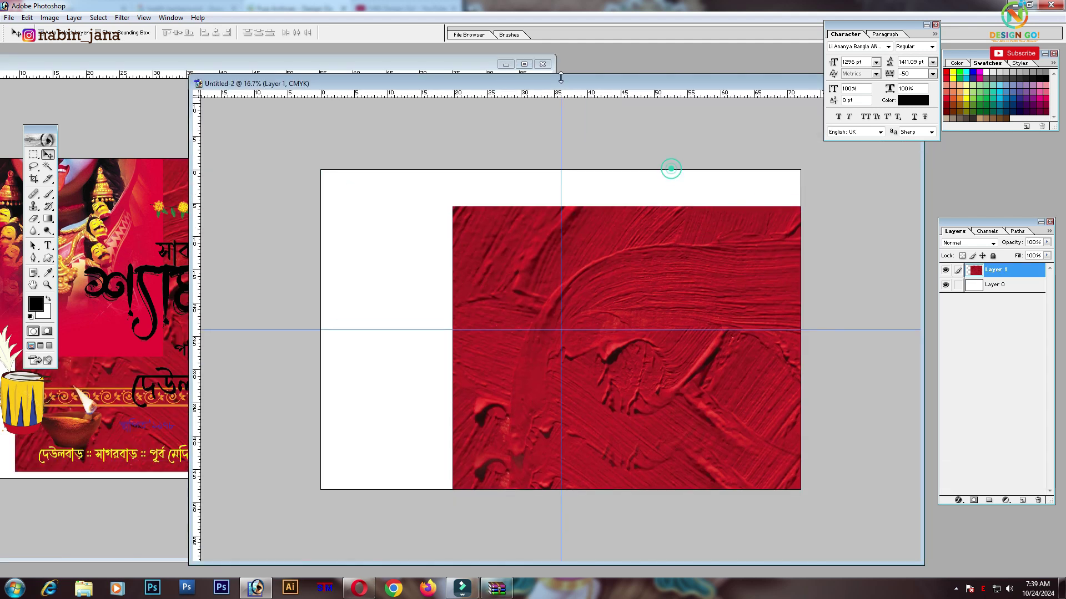
drag(574, 78, 489, 62)
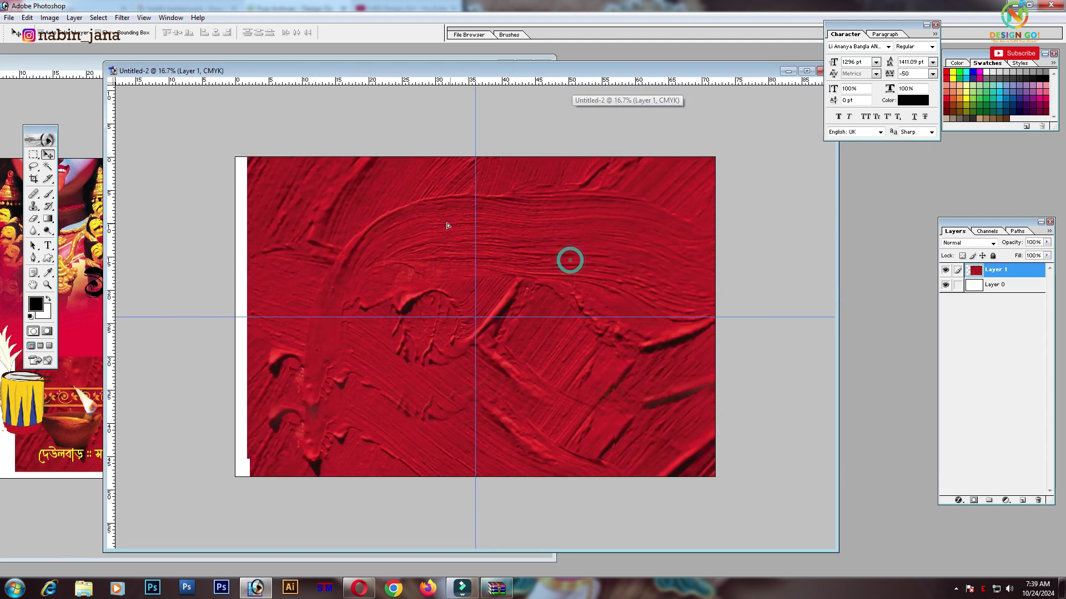
drag(527, 245, 422, 220)
key(ctrl+t)
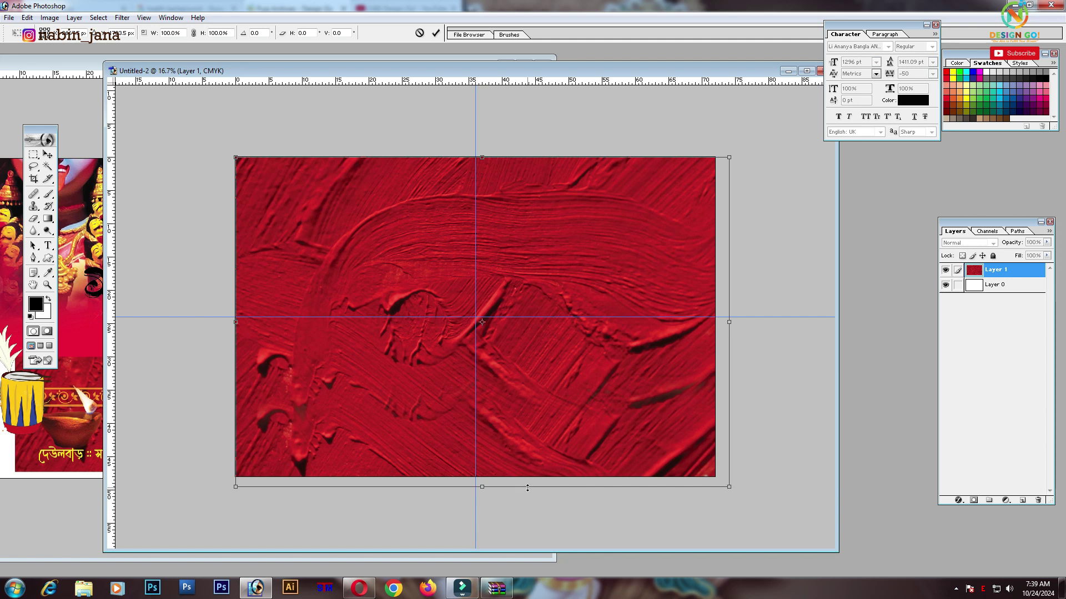
drag(527, 488, 530, 476)
drag(730, 331, 716, 331)
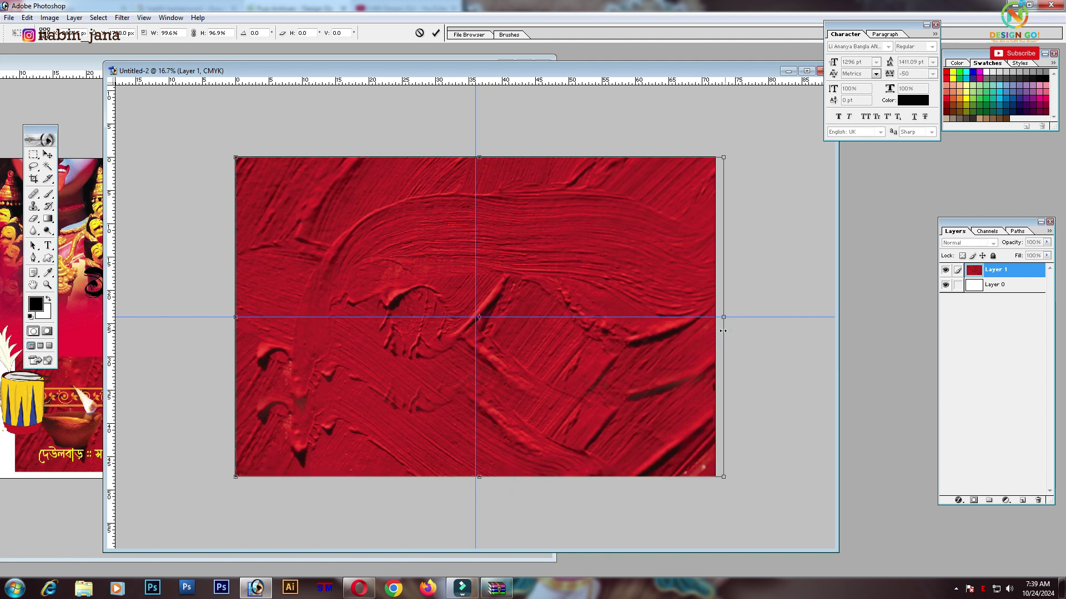
key(Return)
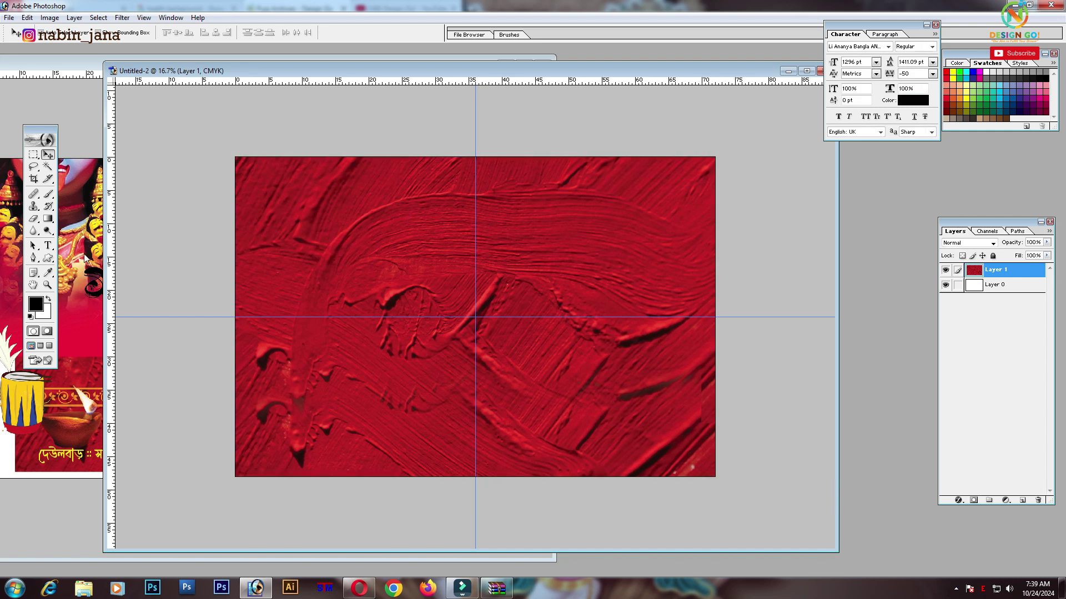
click(87, 244)
mouse_move(89, 233)
mouse_down()
mouse_move(655, 259)
mouse_move(339, 321)
mouse_up()
Add an inverted mask to the Kali layer and paint in her face, hair, crown and earrings
click(340, 321)
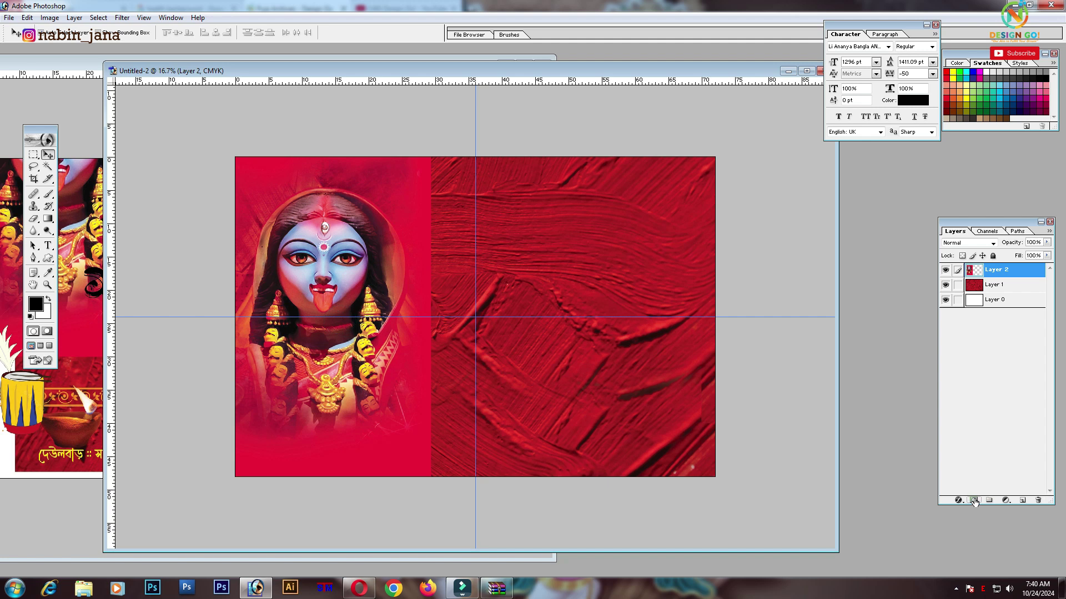
click(974, 501)
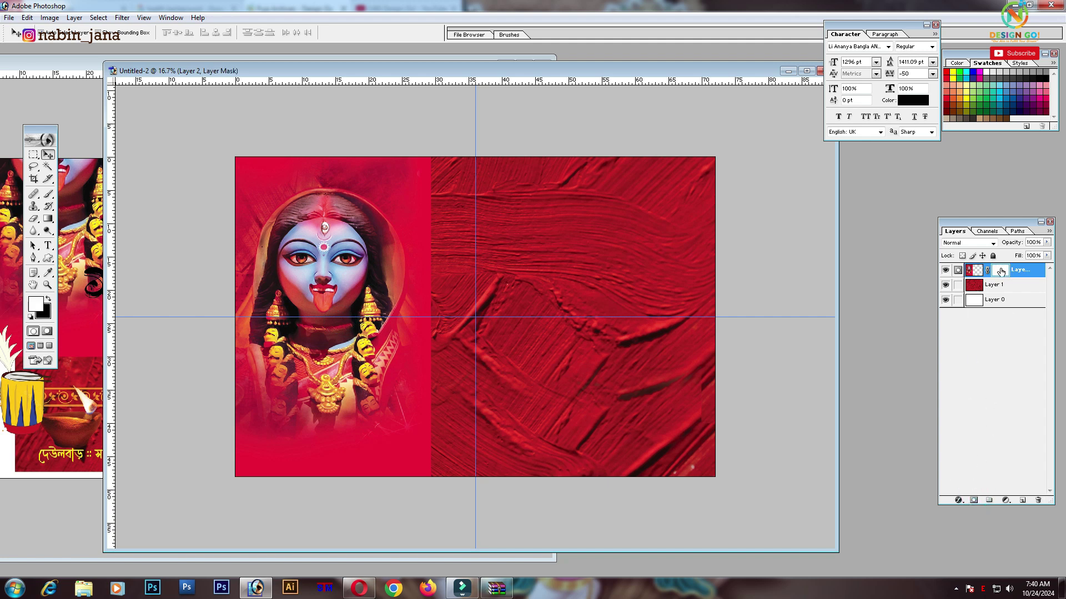
click(49, 194)
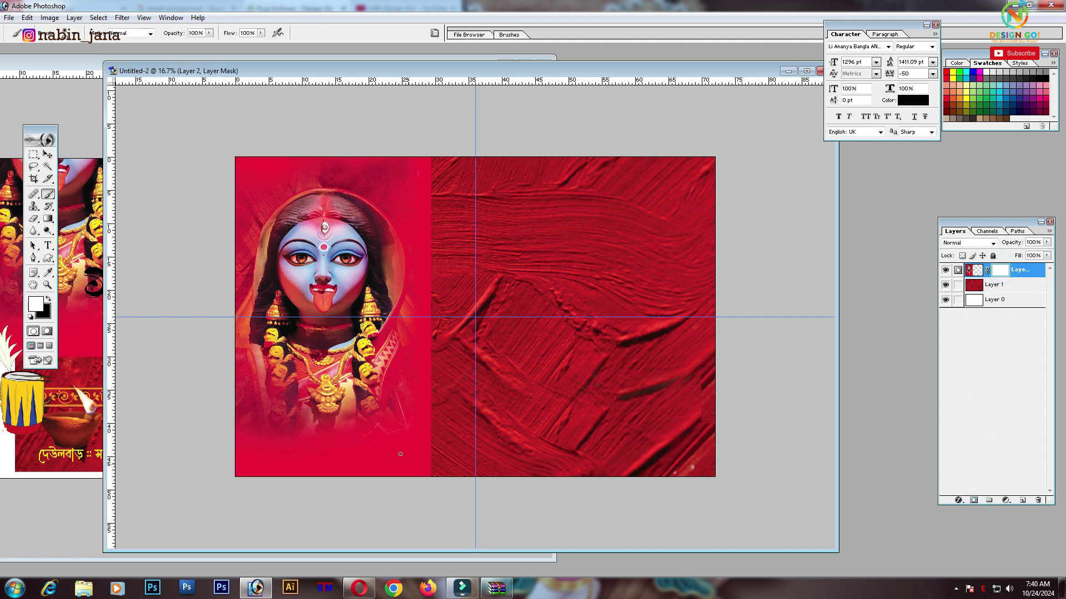
key(bracketright)
key(bracketright)
key(bracketright)
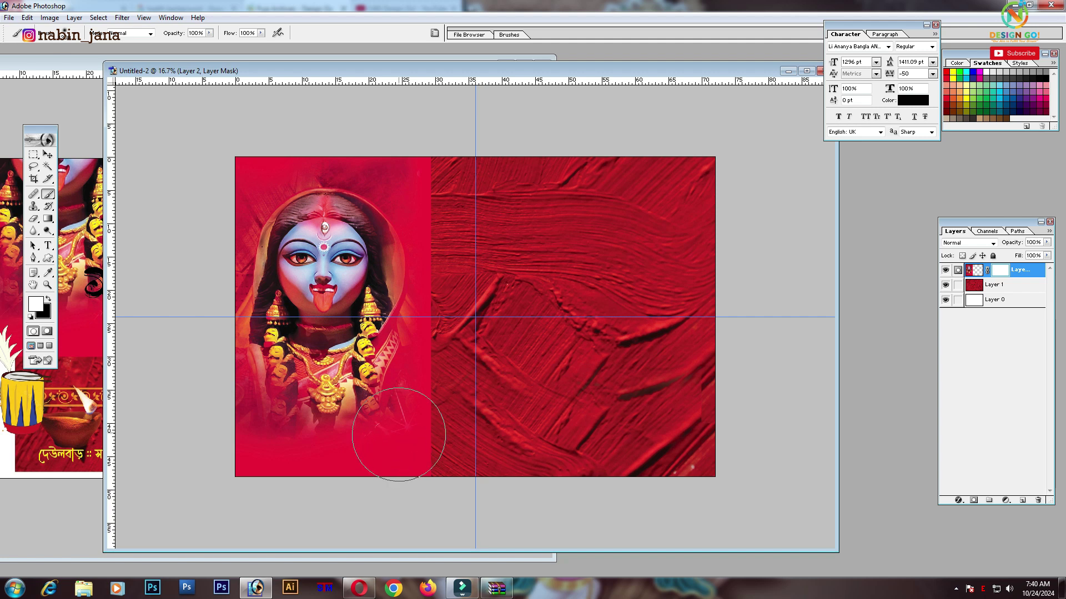
key(ctrl+i)
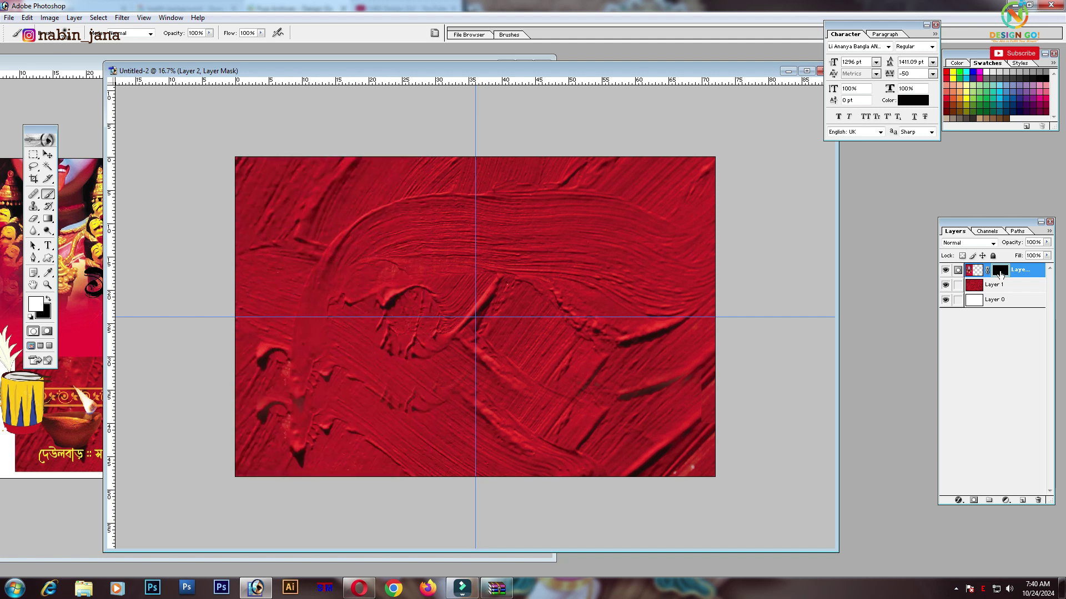
click(353, 301)
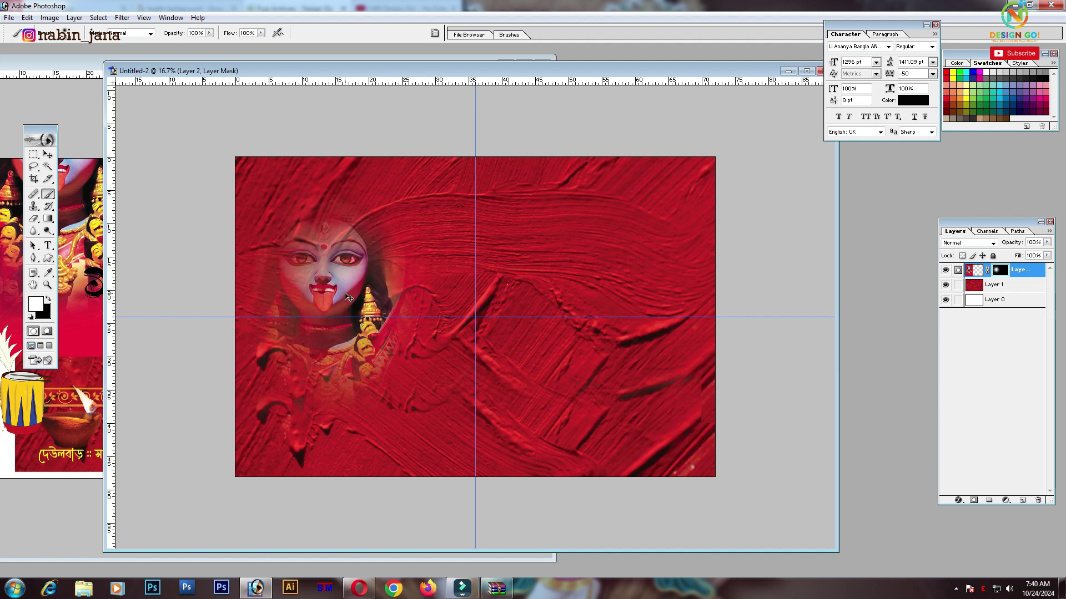
key(ctrl+z)
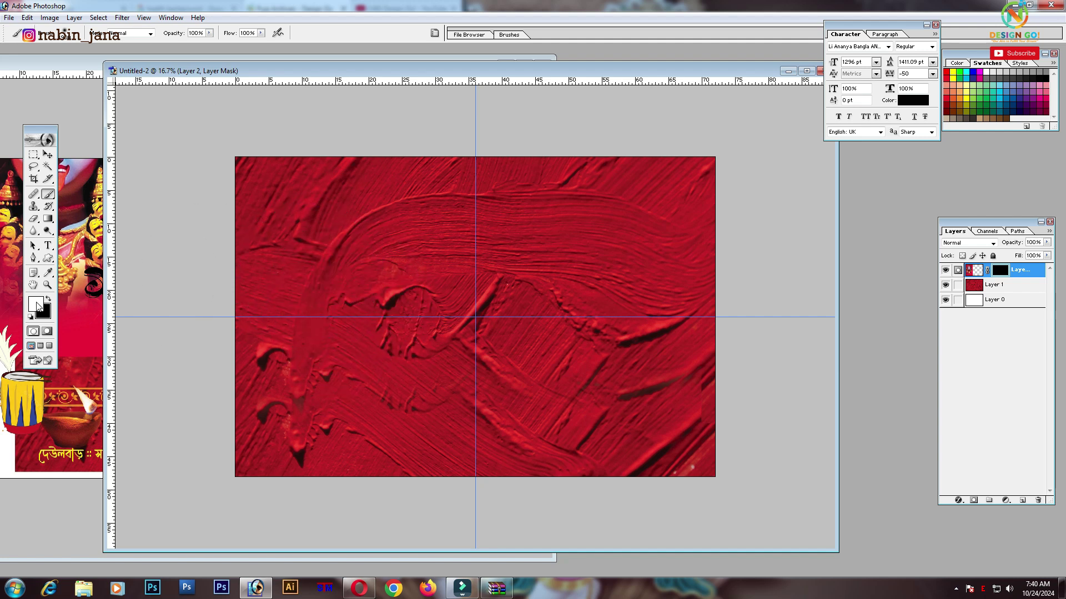
click(323, 275)
mouse_move(323, 274)
mouse_down()
mouse_move(299, 228)
mouse_move(323, 353)
mouse_move(368, 243)
mouse_move(307, 230)
mouse_move(318, 355)
mouse_up()
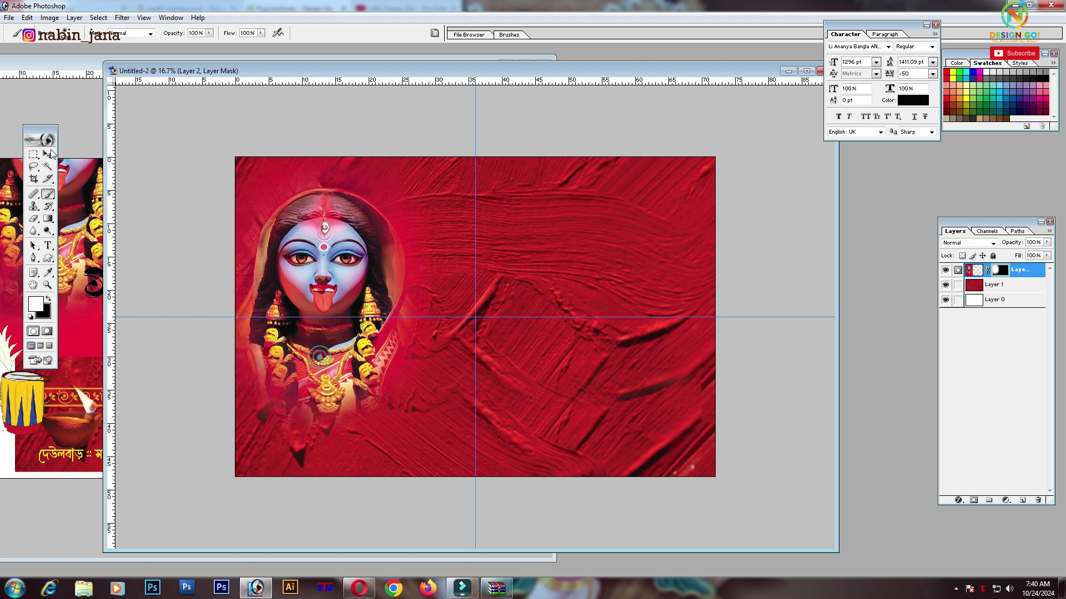
click(48, 153)
Place the marigold garland at top left and a horizontally flipped copy at top right
click(88, 183)
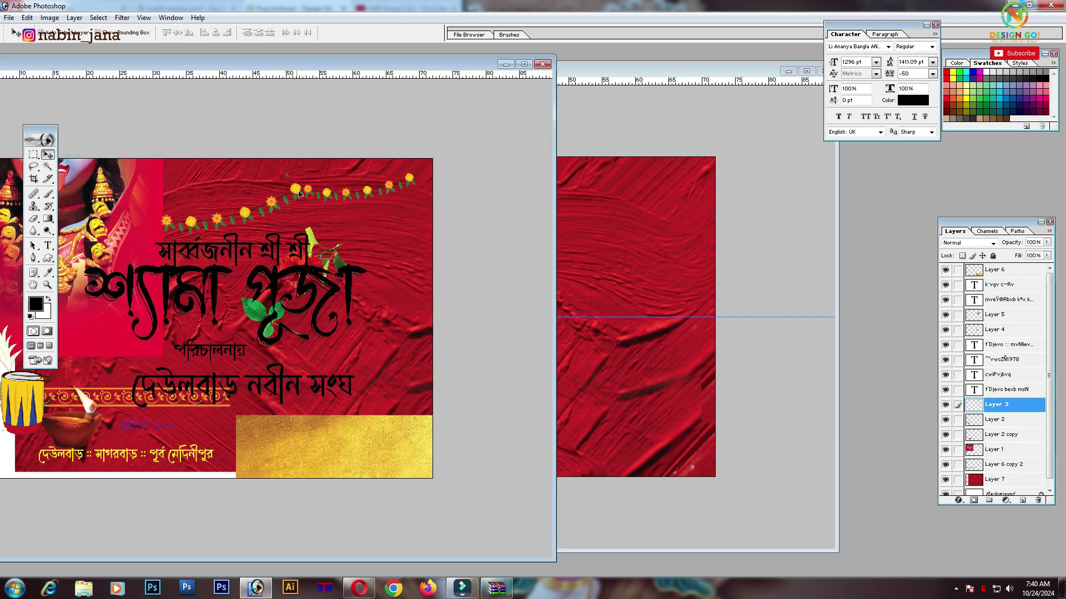
mouse_move(289, 180)
mouse_down()
mouse_move(646, 233)
mouse_move(353, 174)
mouse_up()
key(ctrl+t)
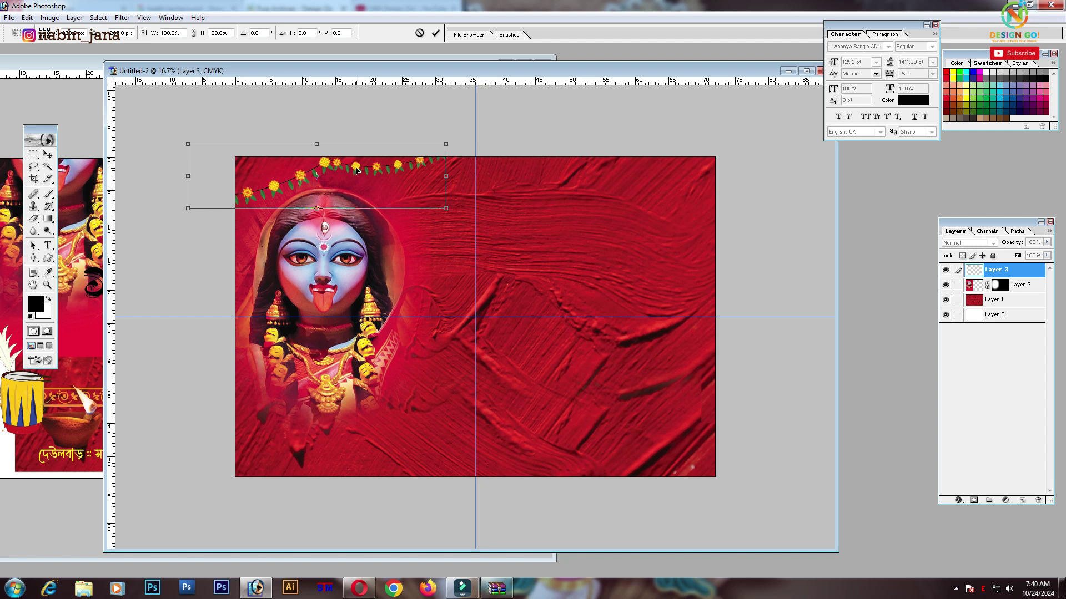
key(Return)
key(ctrl+j)
drag(356, 171, 678, 176)
key(ctrl+t)
right_click(577, 191)
click(653, 319)
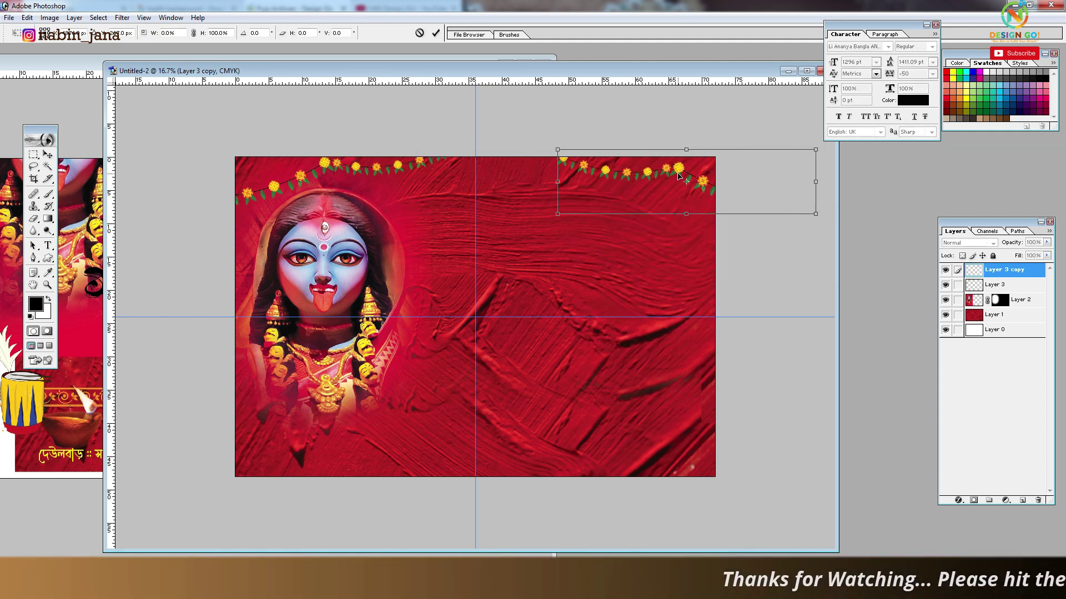
key(Return)
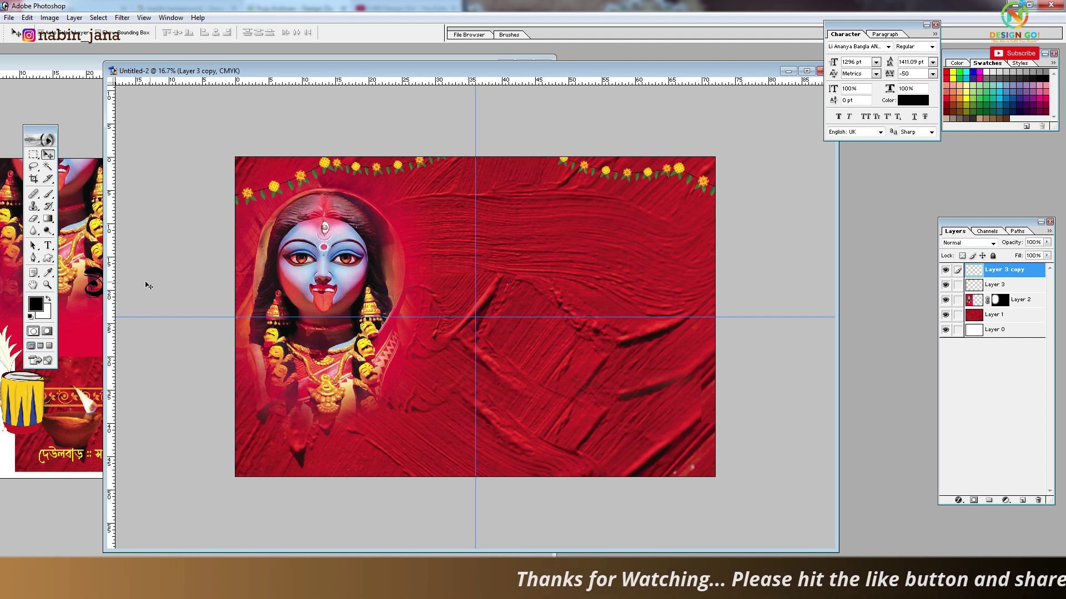
Bring in the oil lamp, drum and feather, arranging them at the lower left
click(94, 256)
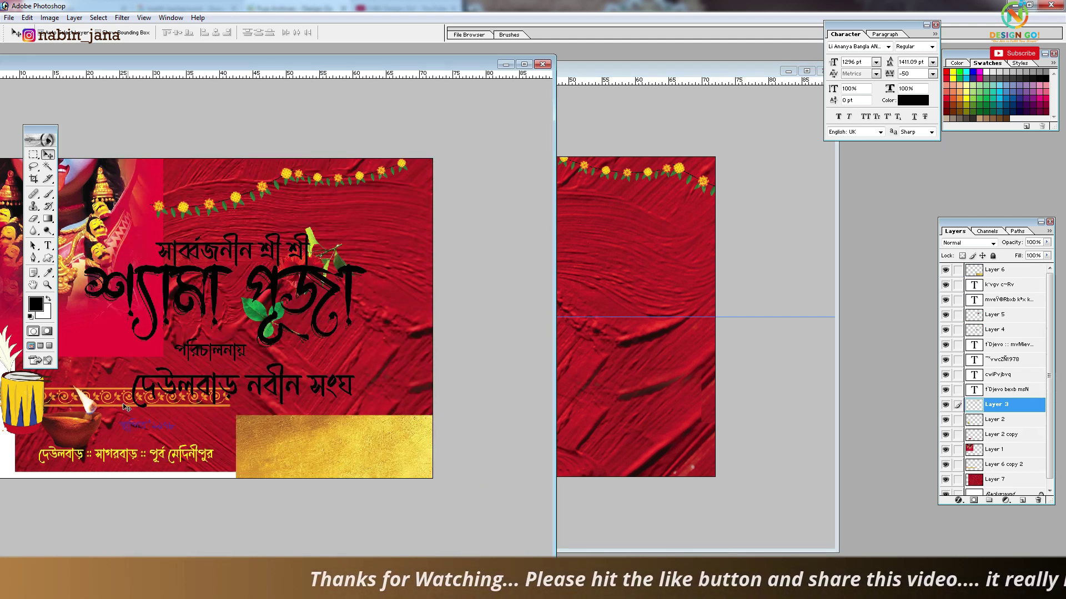
ctrl+click(178, 333)
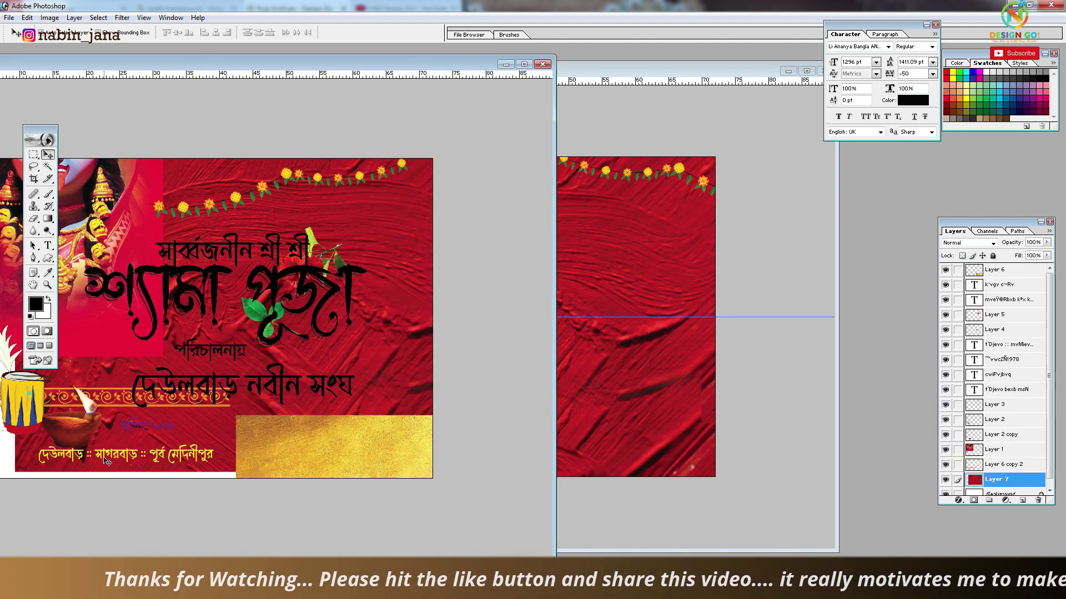
click(675, 401)
drag(355, 433, 394, 410)
click(94, 450)
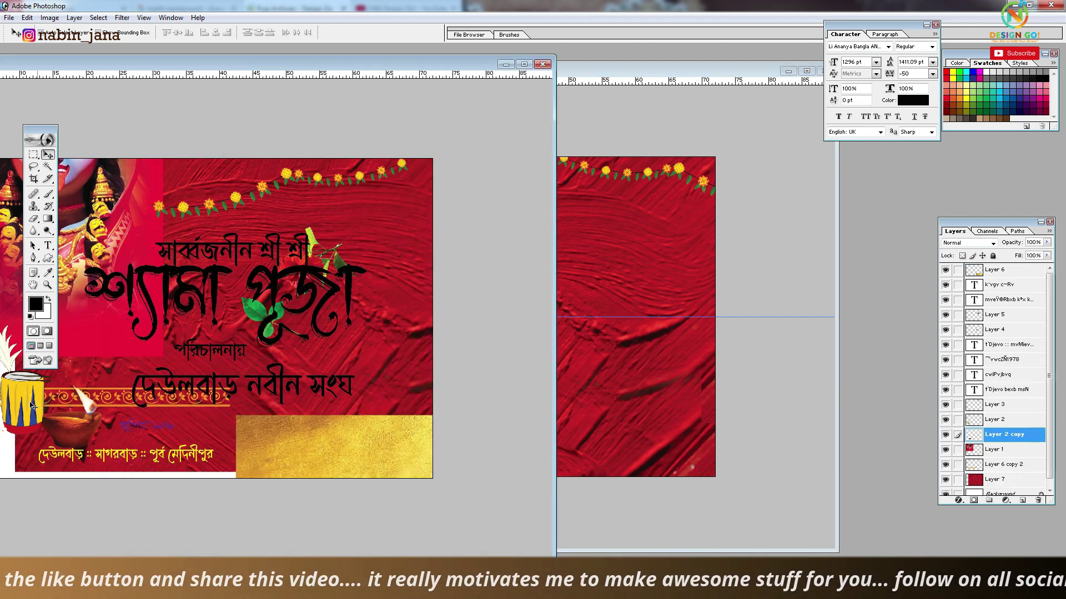
drag(25, 400, 641, 400)
drag(452, 409, 277, 434)
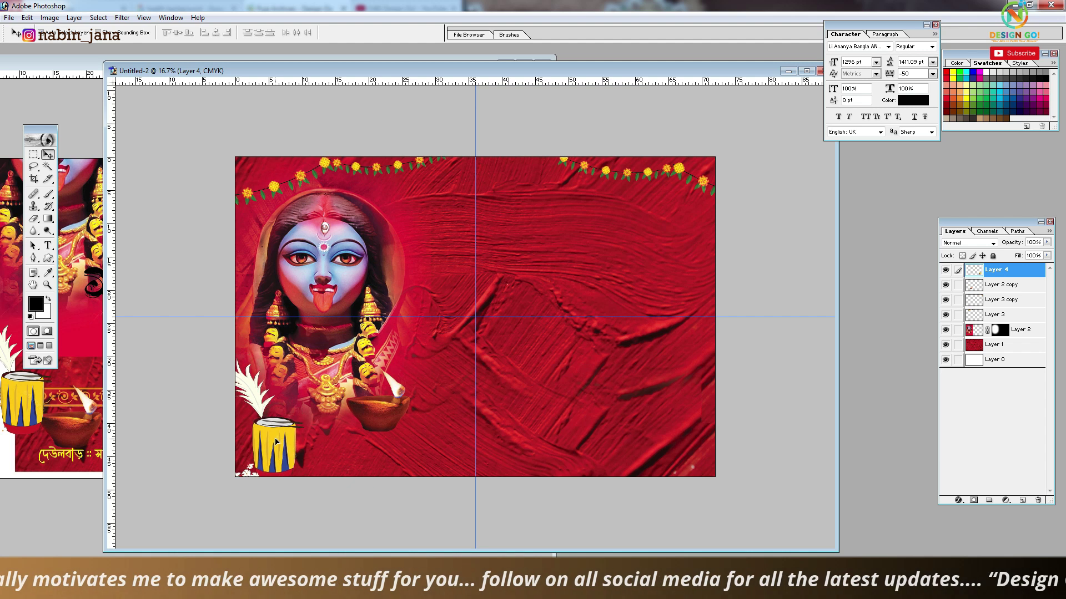
drag(408, 426, 390, 423)
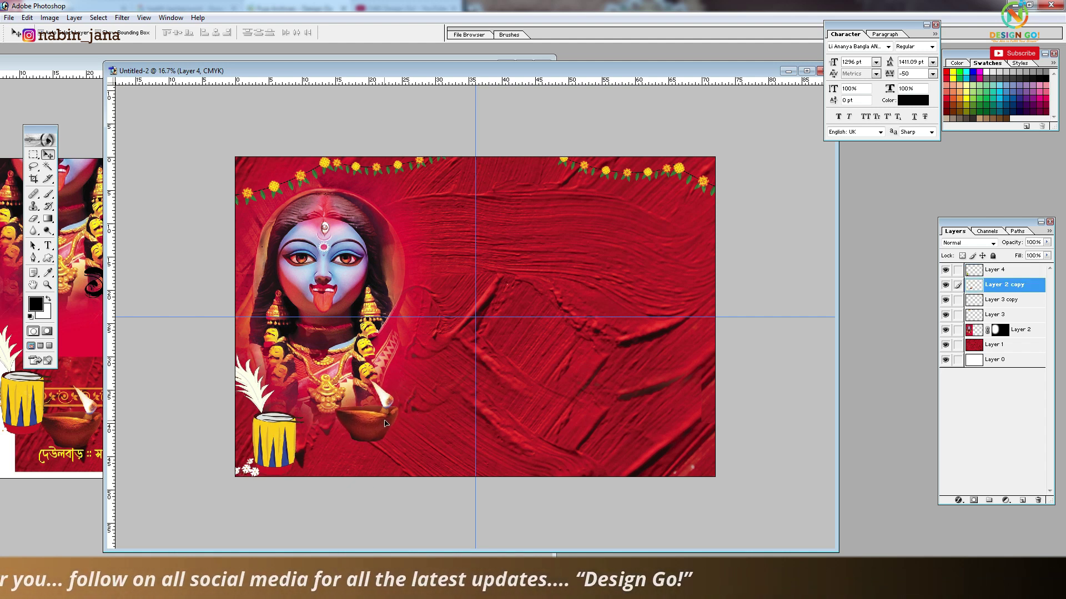
click(67, 413)
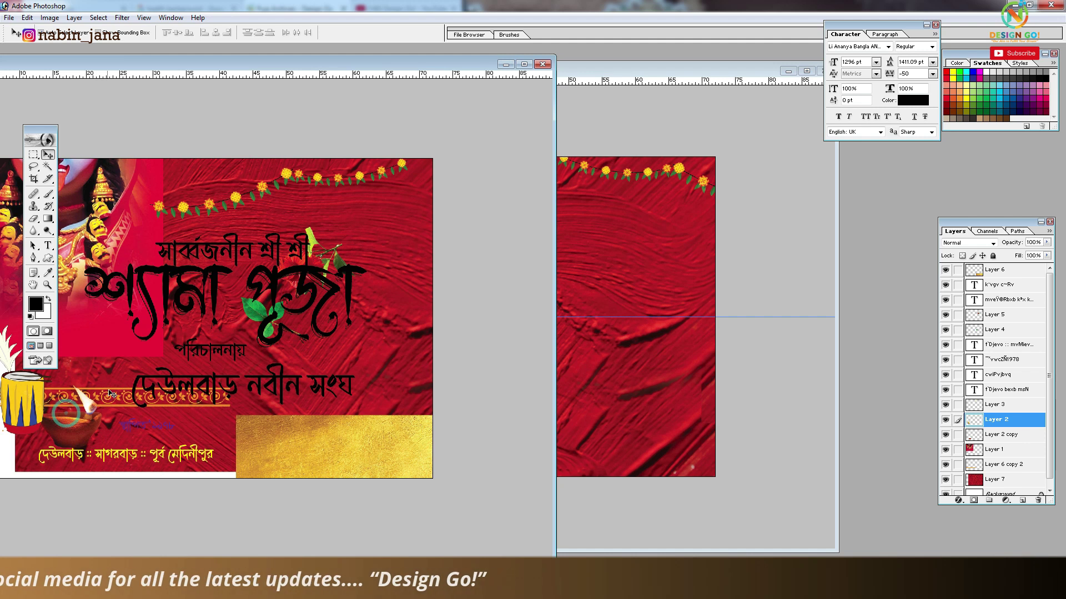
Copy the ornamental border strip into the banner and nudge it down to the bottom edge
drag(114, 391, 619, 414)
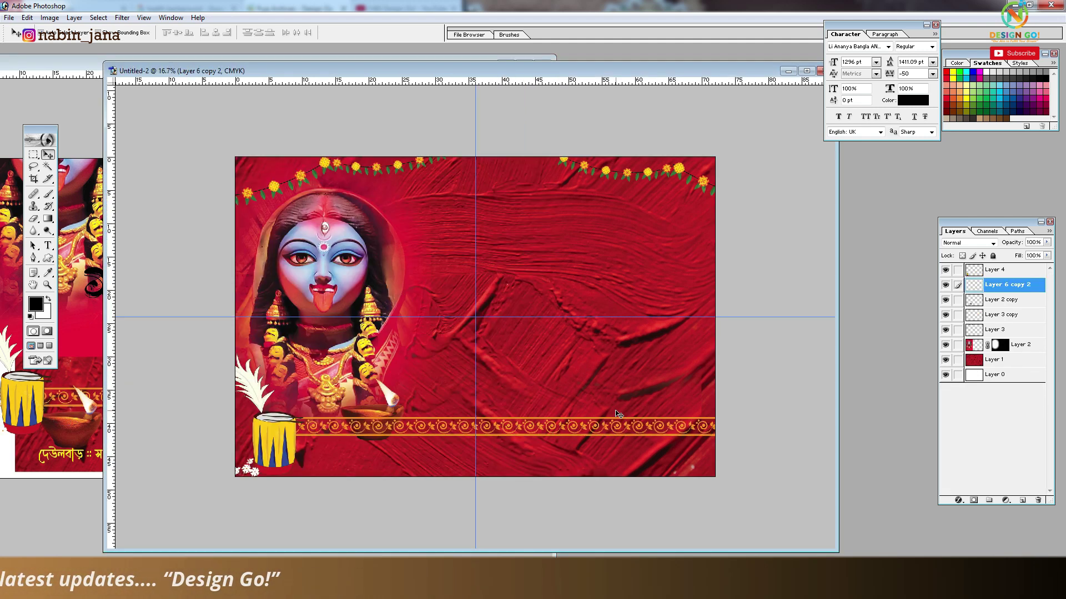
ctrl+click(529, 425)
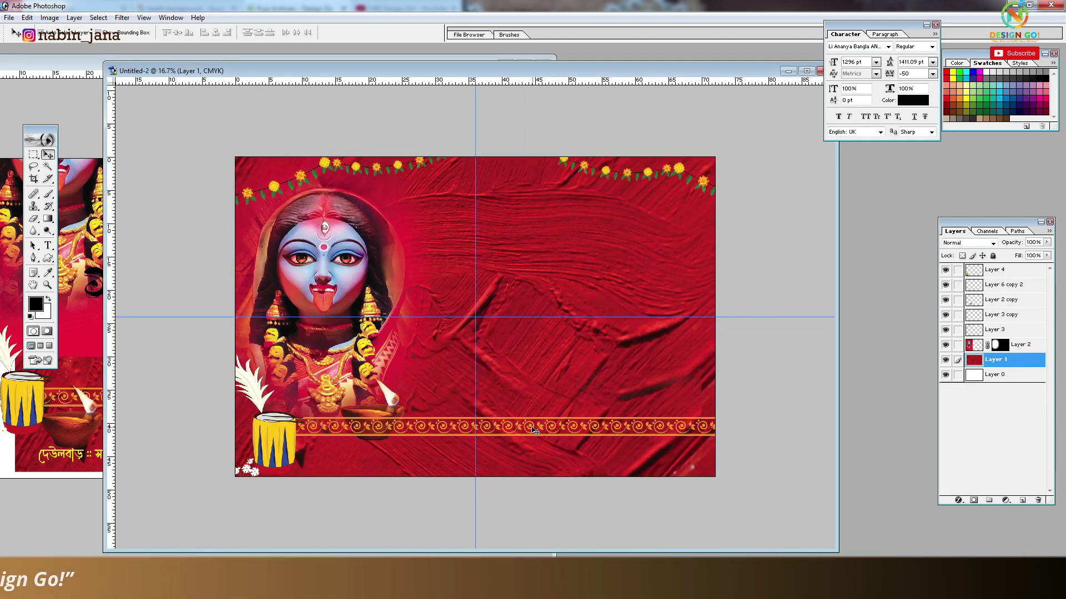
drag(532, 427, 482, 452)
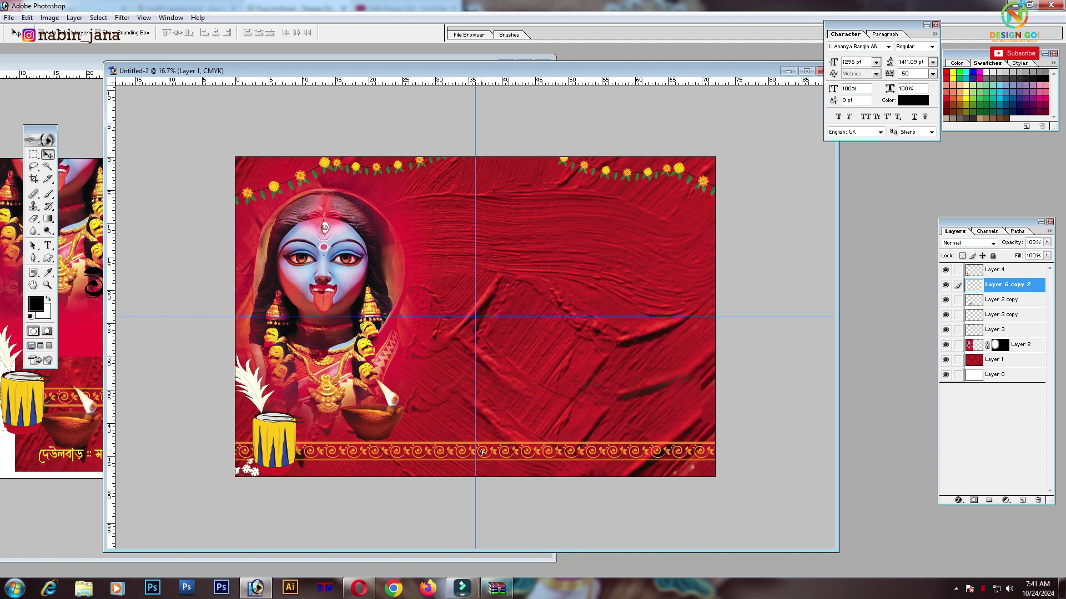
key(shift+Down)
key(shift+Down)
key(shift+Down)
key(shift+Down)
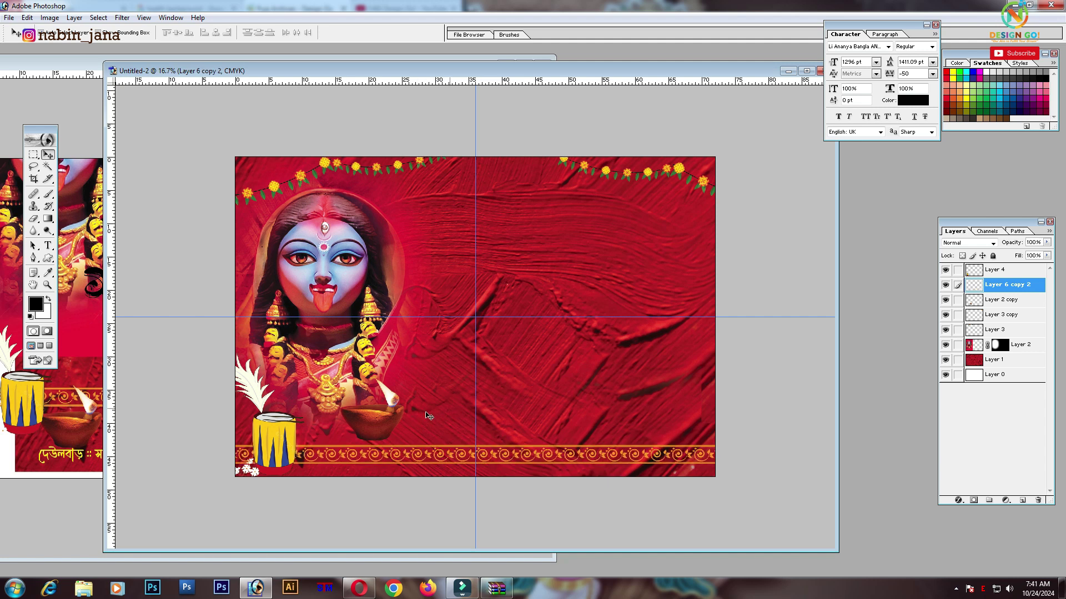
Maximize the banner window and set the foreground colour to dark red #9A192A
key(i)
click(35, 304)
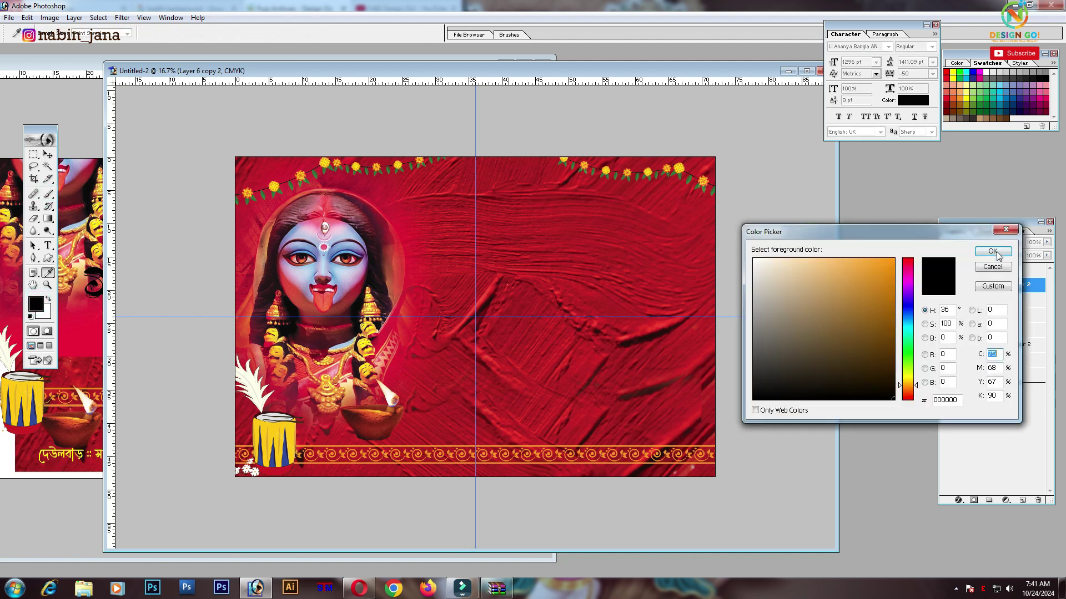
click(992, 252)
key(b)
drag(766, 71, 699, 68)
click(741, 67)
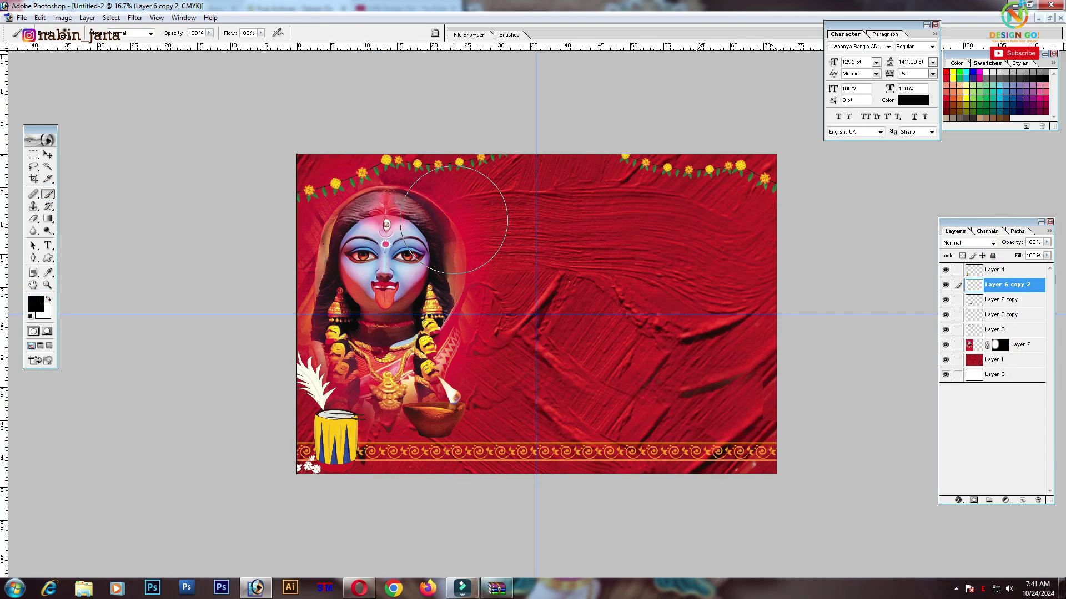
key(ctrl+plus)
key(ctrl+plus)
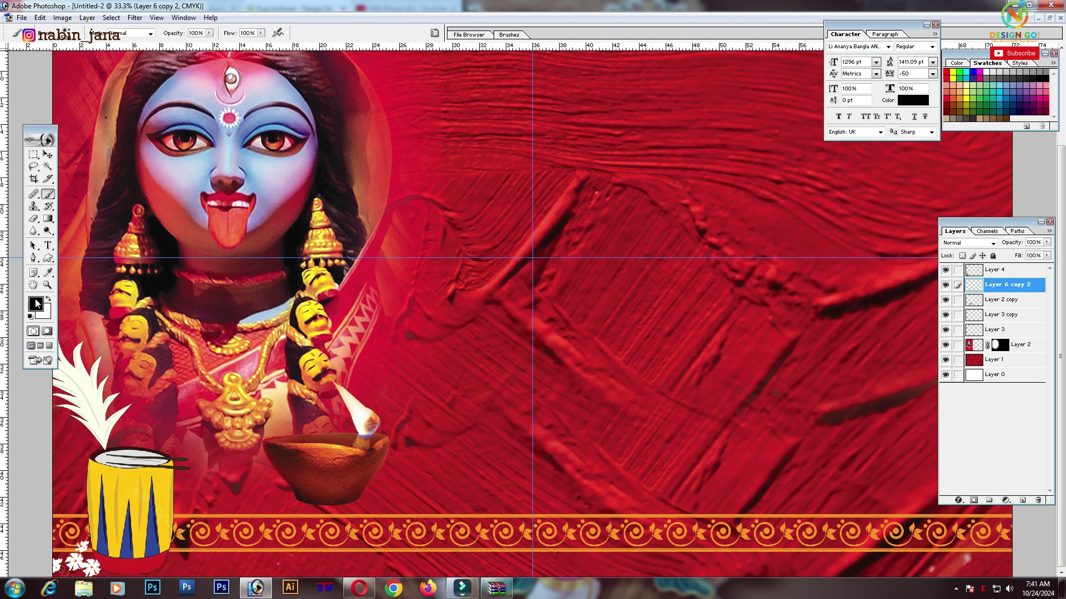
click(37, 304)
click(133, 419)
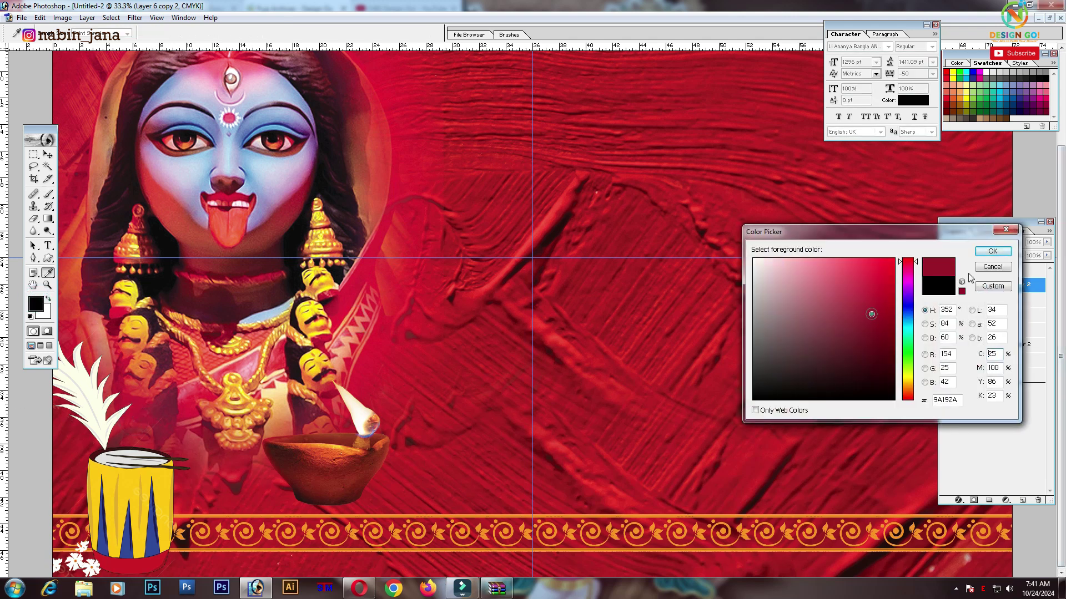
click(992, 251)
On a new layer, paint dark red over the border left of the drum and enlarge it slightly
click(1022, 500)
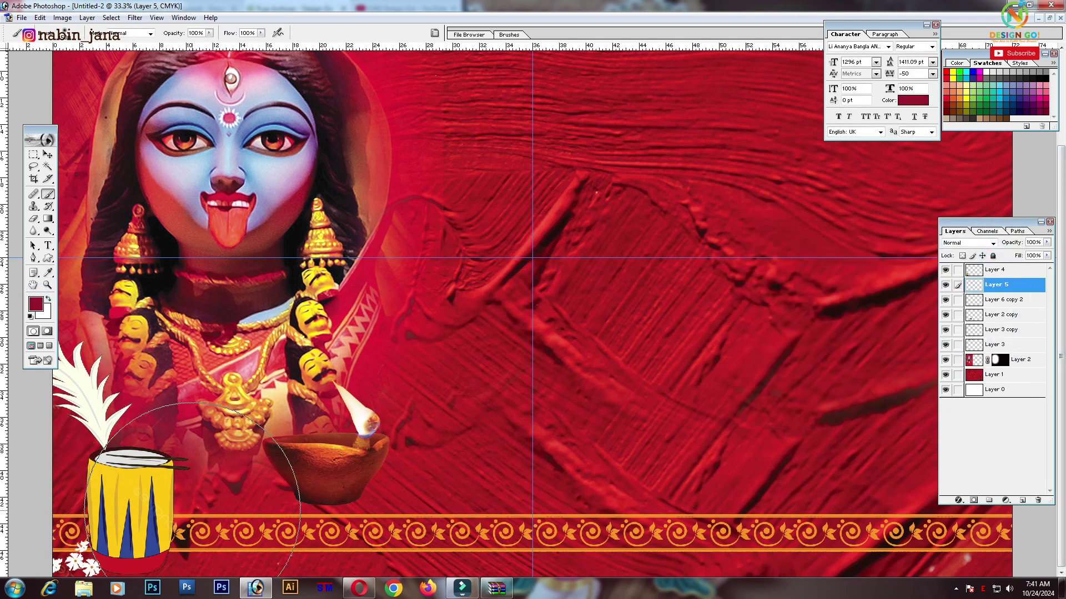
key(ctrl+minus)
click(217, 506)
key(ctrl+t)
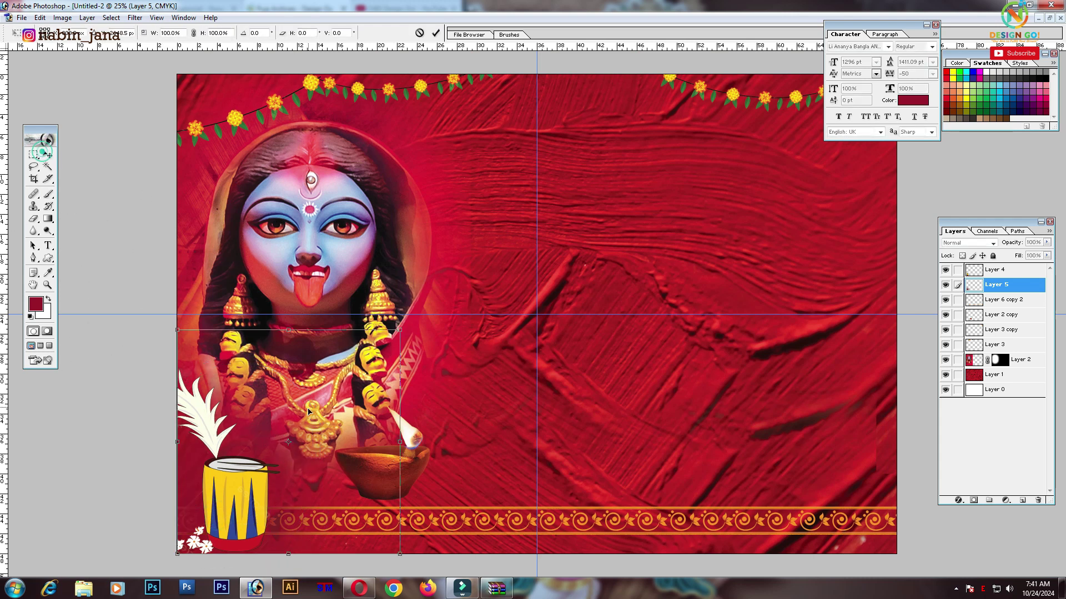
drag(403, 326, 410, 321)
key(Return)
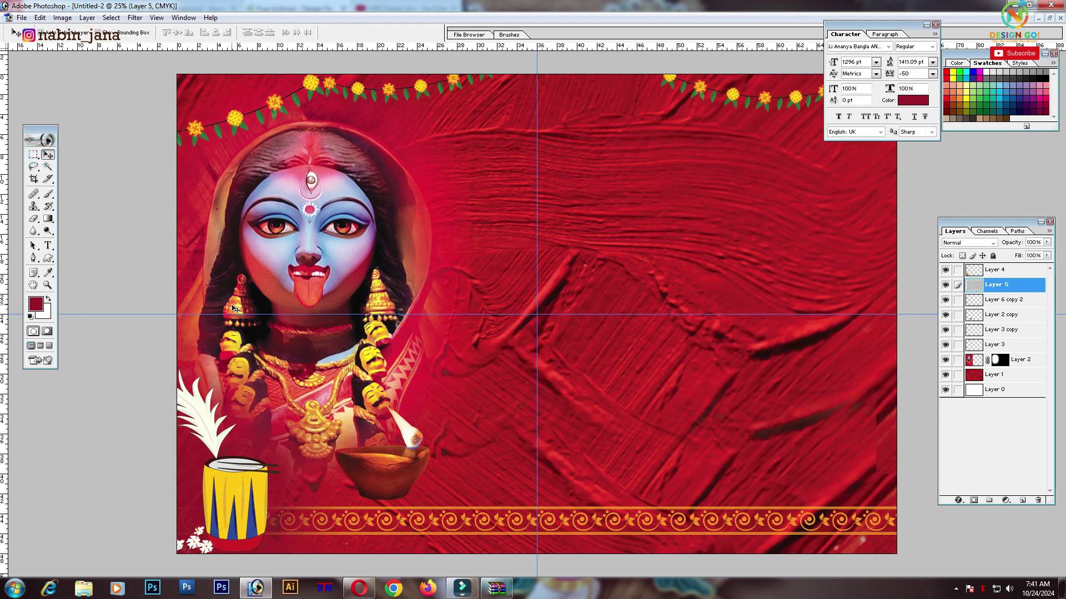
click(48, 194)
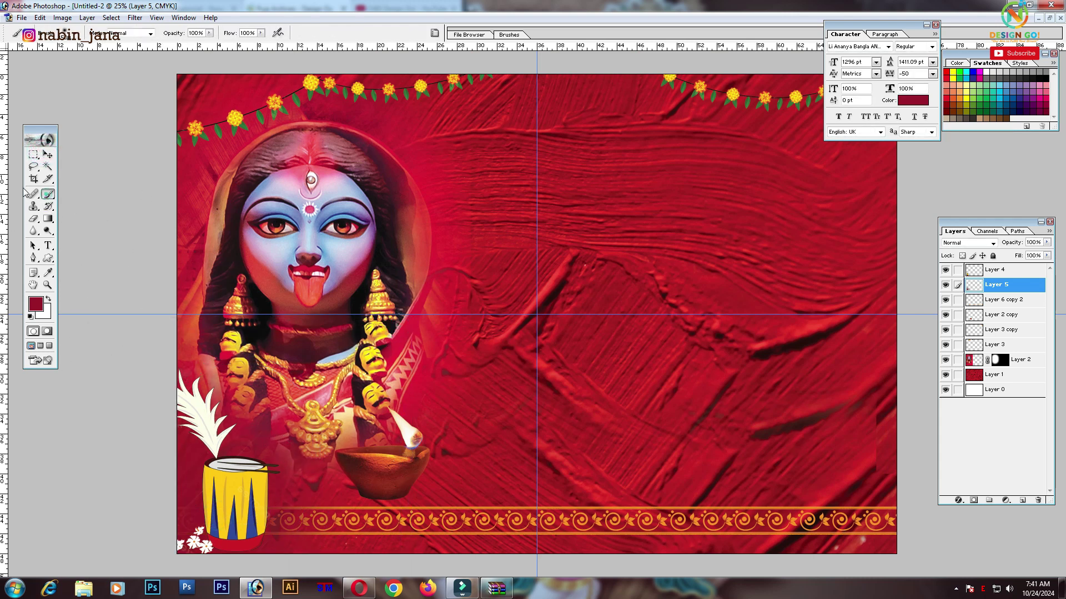
On another new layer, stretch a darker red brush dab into a wide horizontal stroke
click(1025, 502)
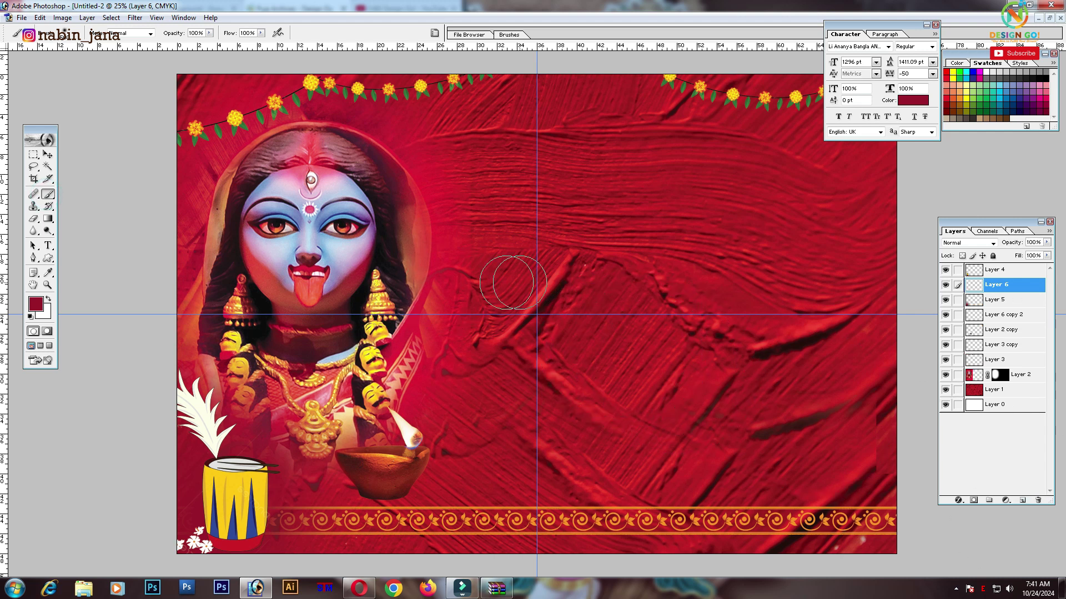
click(35, 305)
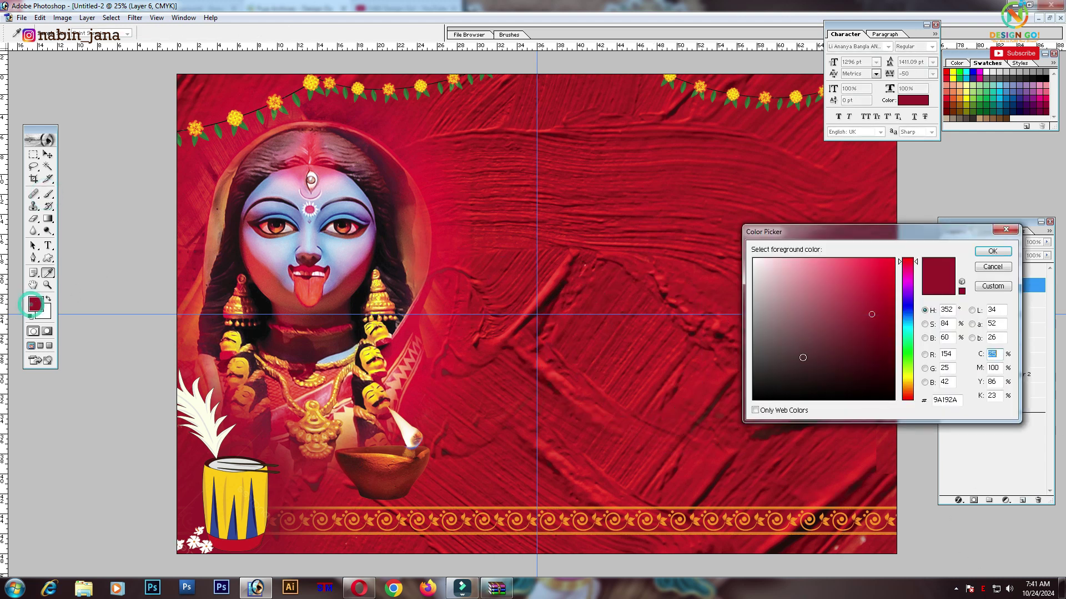
click(991, 252)
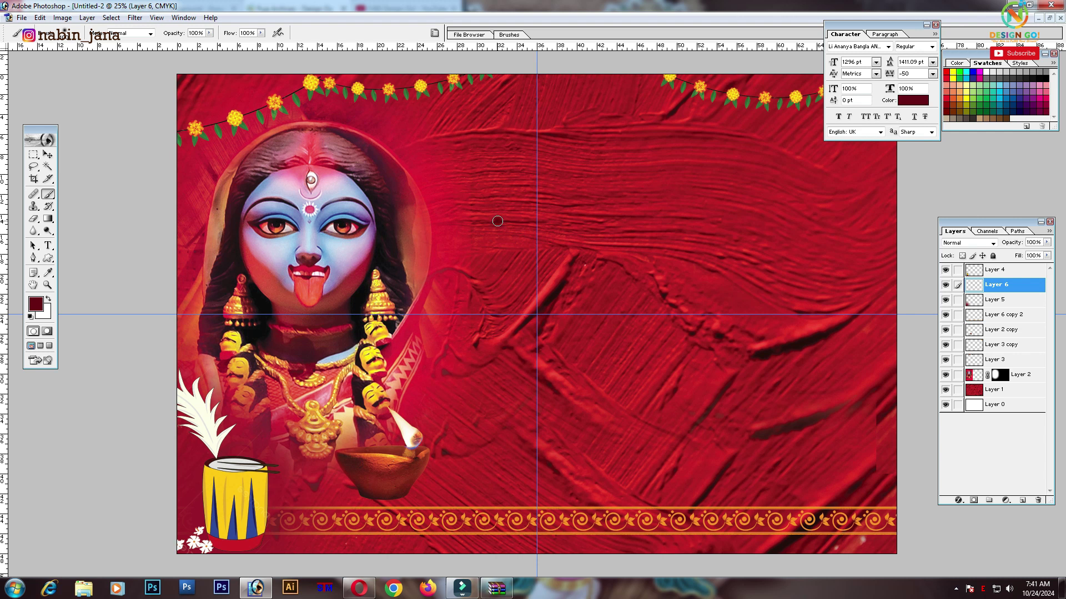
key(ctrl+t)
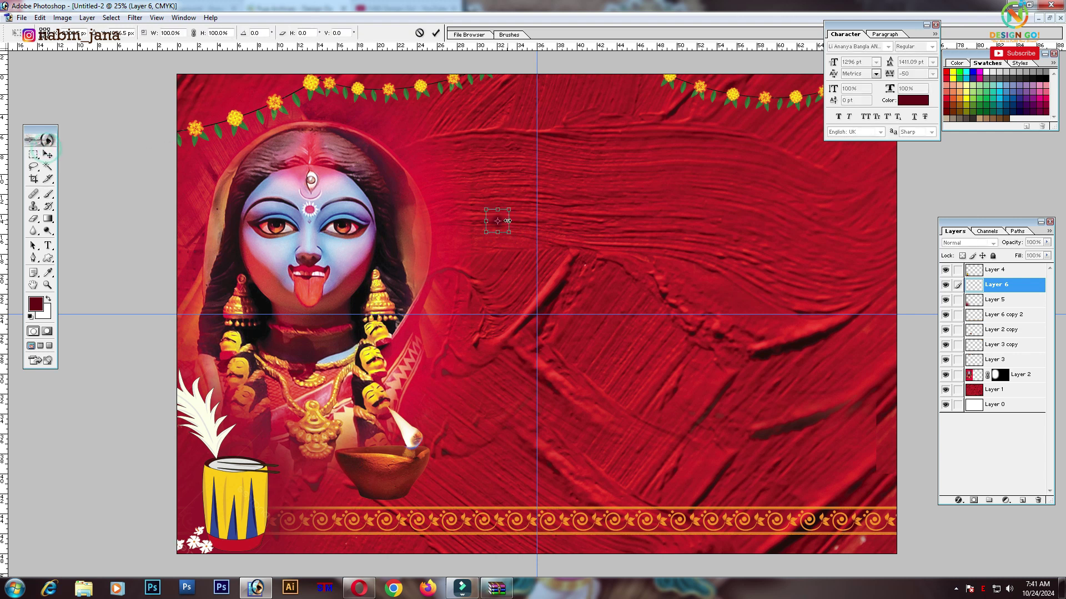
drag(509, 221, 677, 218)
key(Return)
Move the dark stroke under the oil lamp bowl, lower it two layers, and make it taller
key(v)
drag(494, 220, 397, 496)
key(ctrl+bracketleft)
key(ctrl+bracketleft)
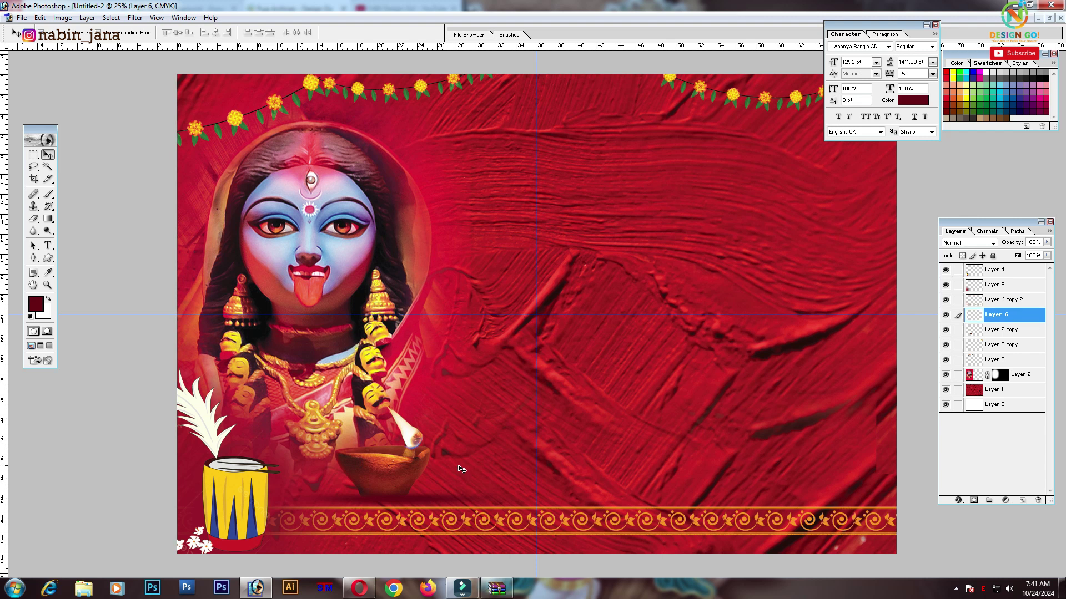
key(ctrl+bracketleft)
key(ctrl+t)
drag(394, 494, 408, 481)
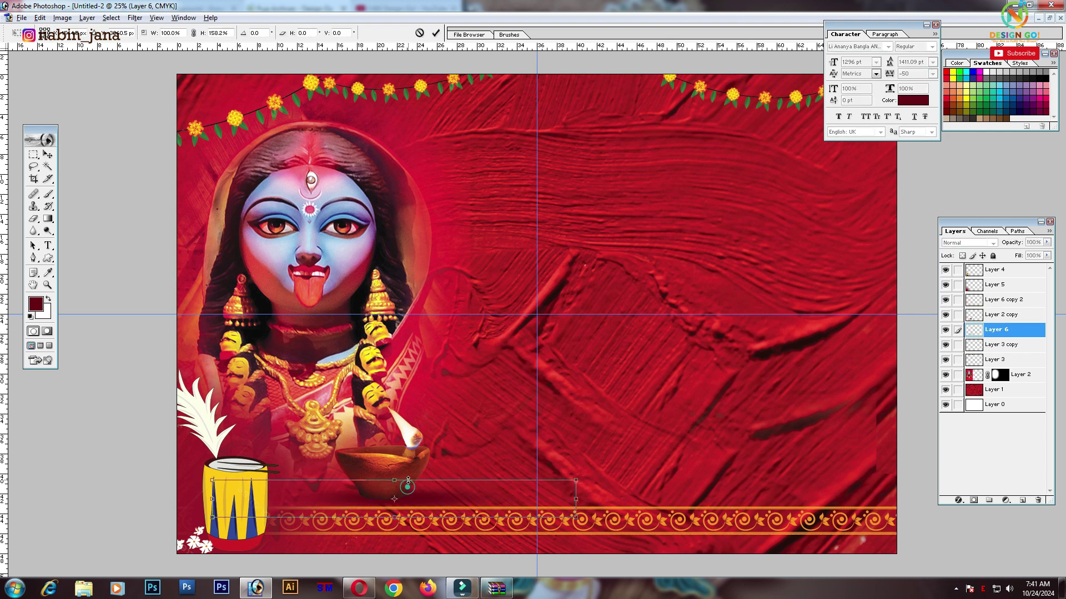
key(Return)
Darken the stroke with Levels by raising the black input to 109
key(ctrl+l)
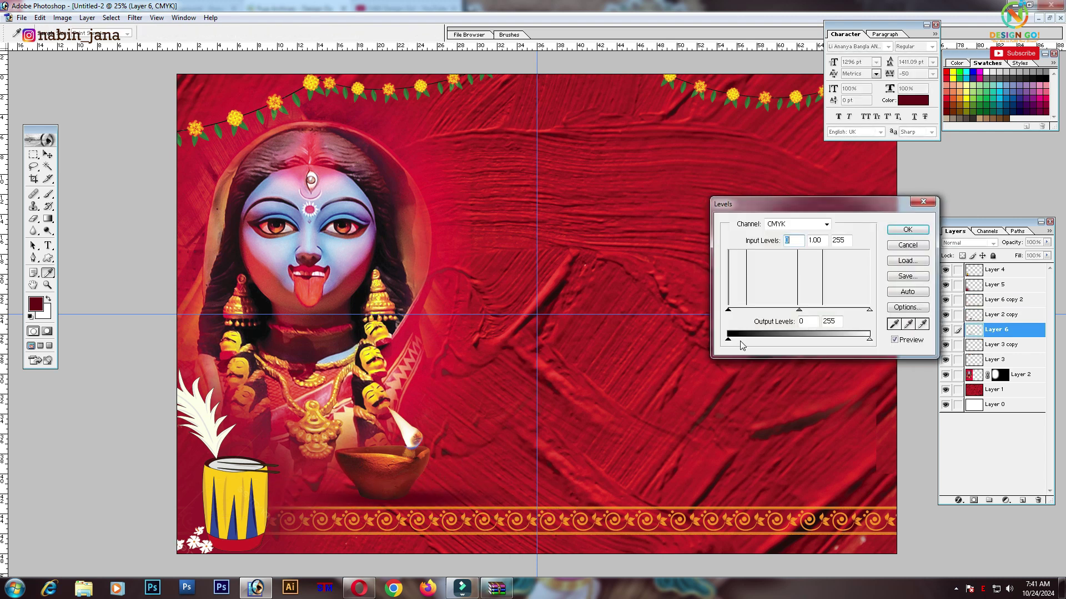
drag(728, 310, 789, 311)
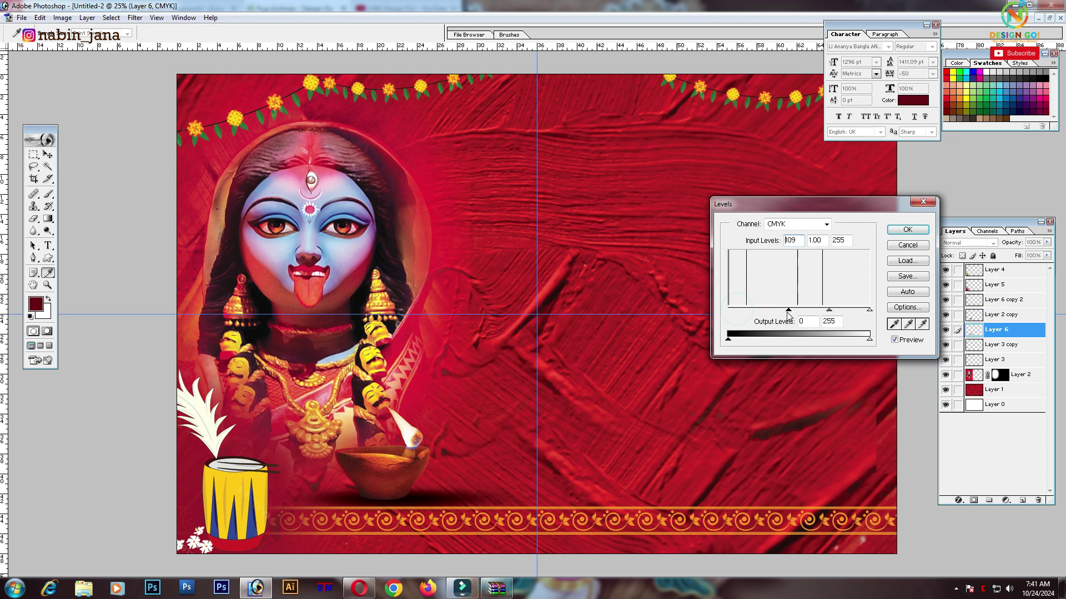
click(907, 230)
key(v)
Duplicate the darkened stroke layer and move the copy one layer up
key(ctrl+j)
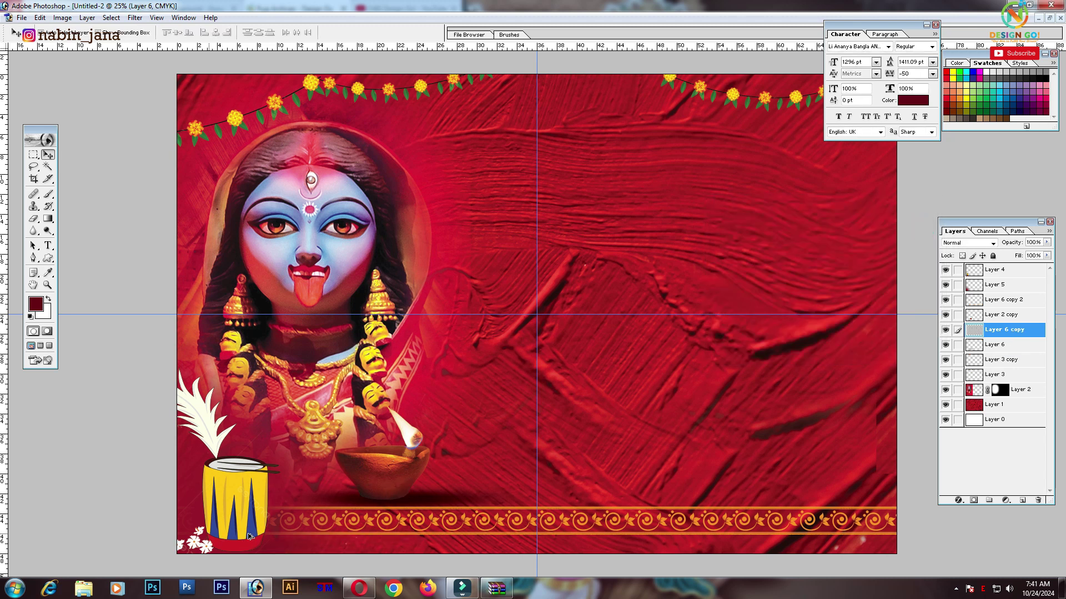
key(ctrl+bracketright)
key(ctrl+bracketright)
key(ctrl+bracketright)
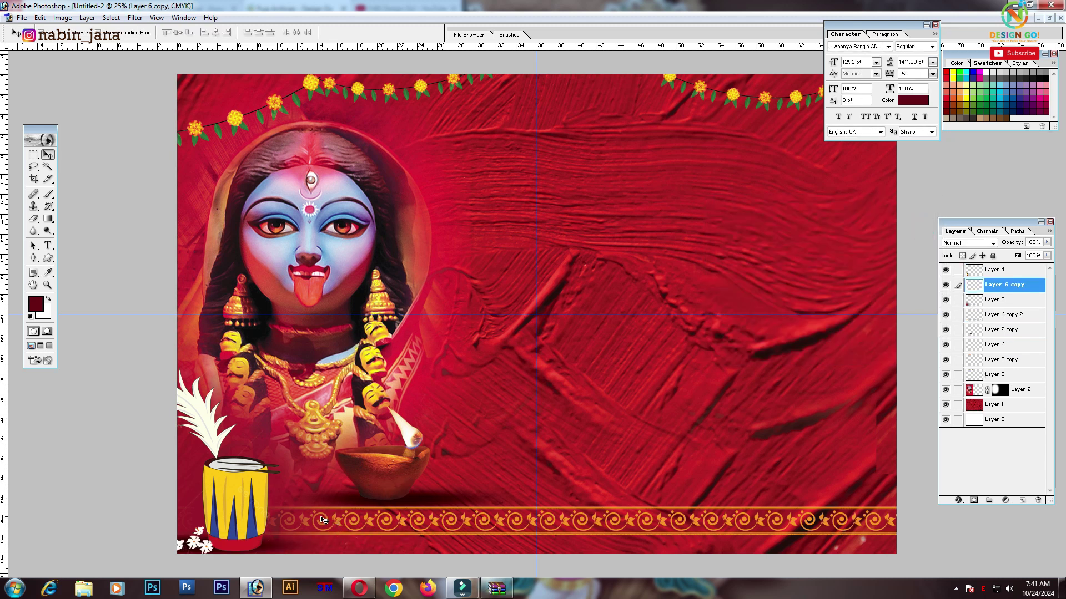
key(ctrl+t)
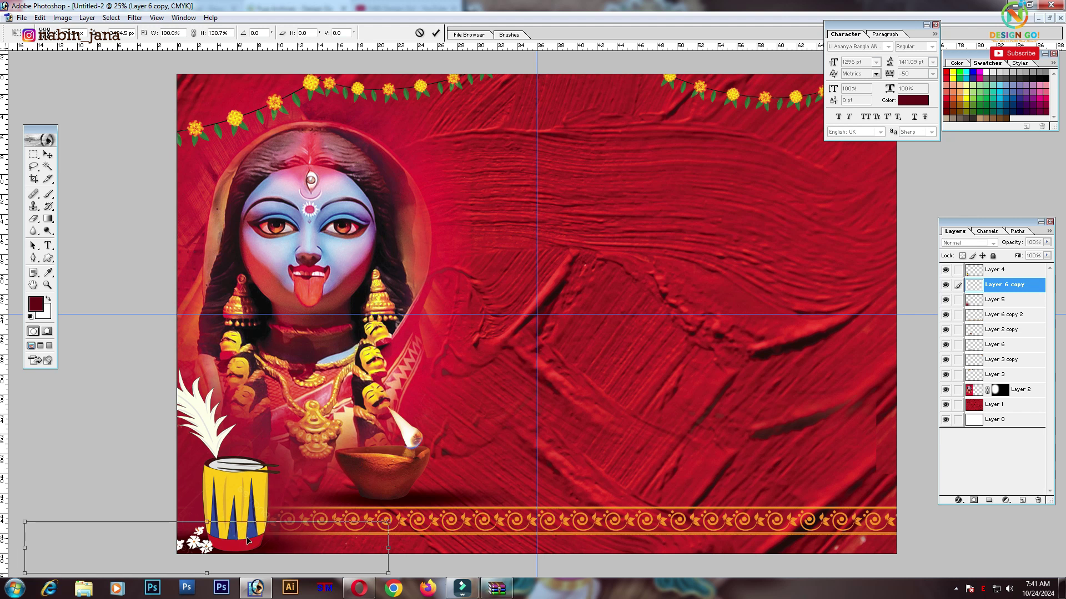
key(Return)
key(ctrl+minus)
Stretch the red background layer wider to the right
ctrl+click(751, 381)
key(ctrl+t)
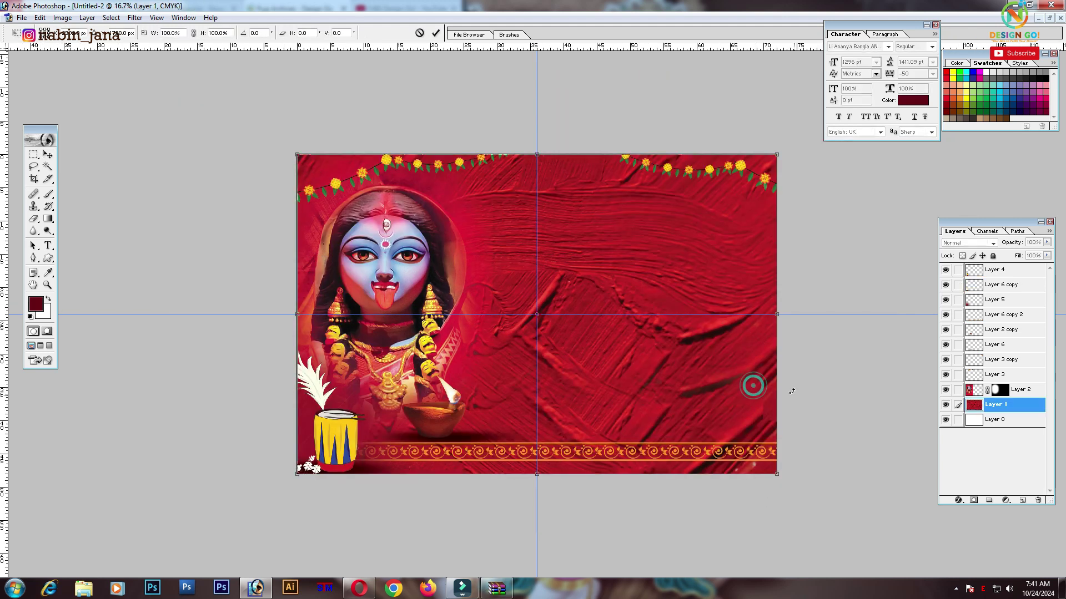
drag(777, 340, 796, 340)
key(Return)
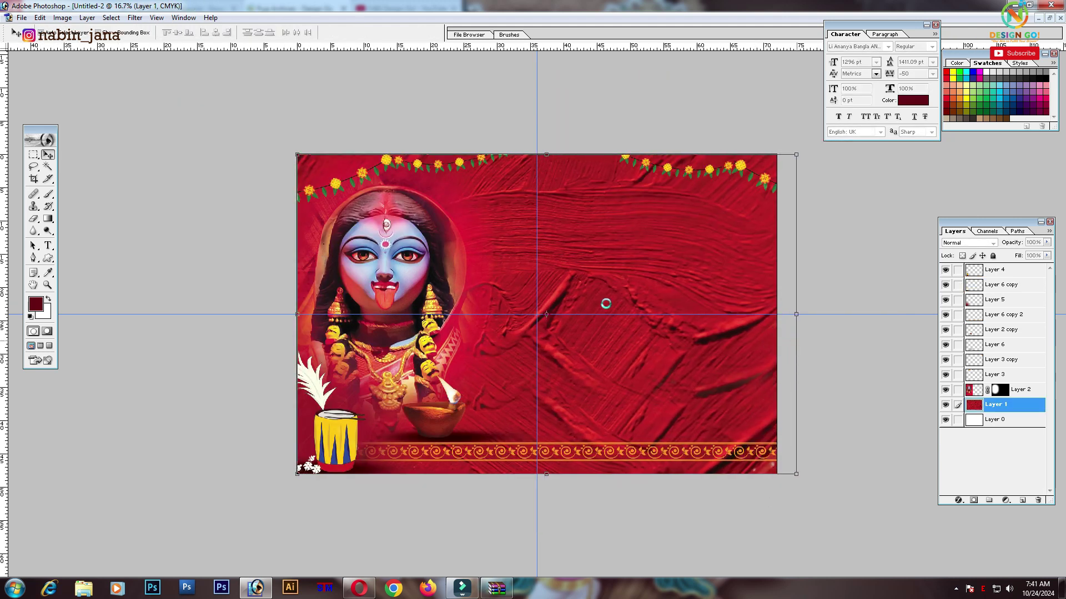
Touch up the goddess layer's mask with a smaller Eraser, then duplicate the goddess layer
click(999, 389)
key(ctrl+plus)
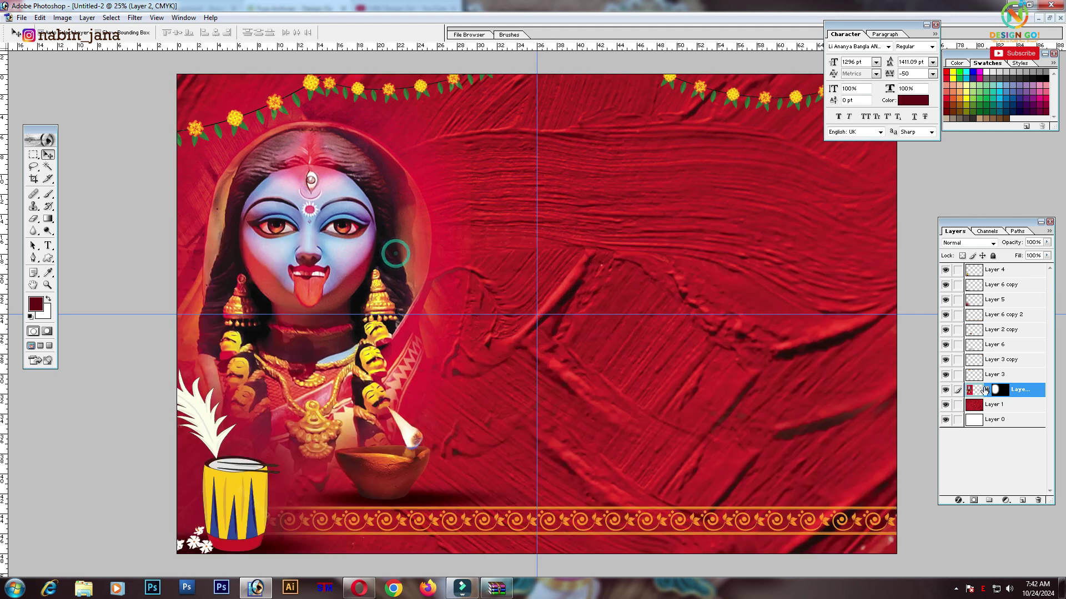
key(d)
click(33, 218)
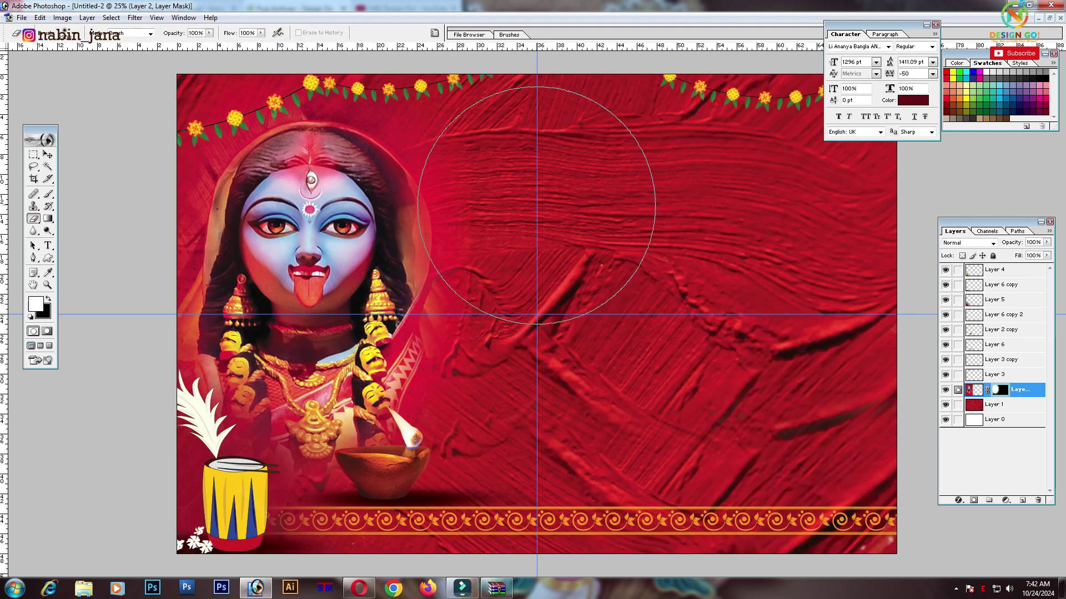
key(bracketleft)
key(bracketleft)
key(bracketleft)
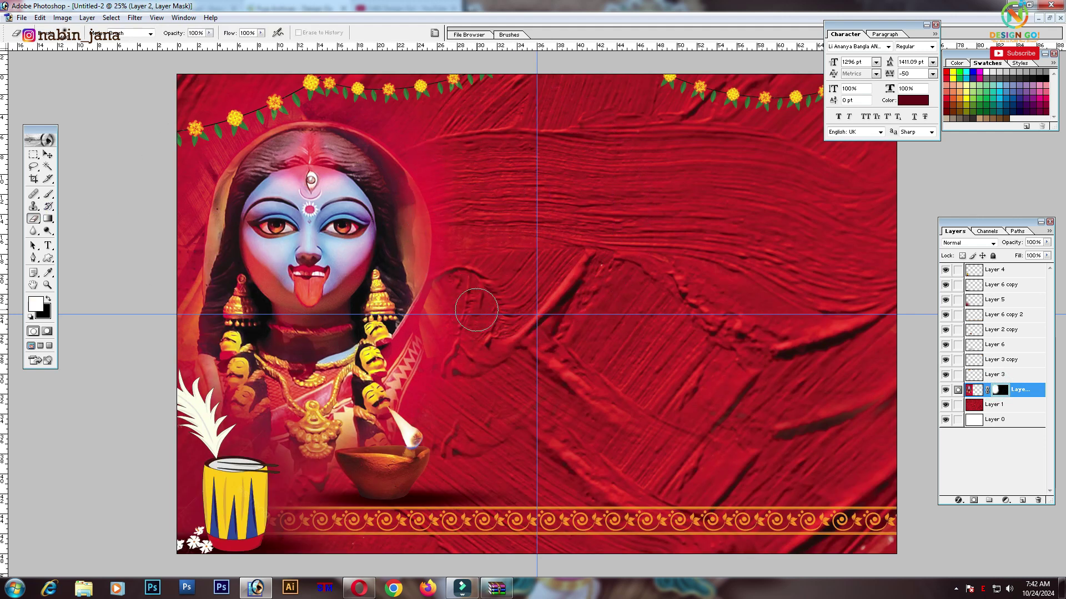
key(x)
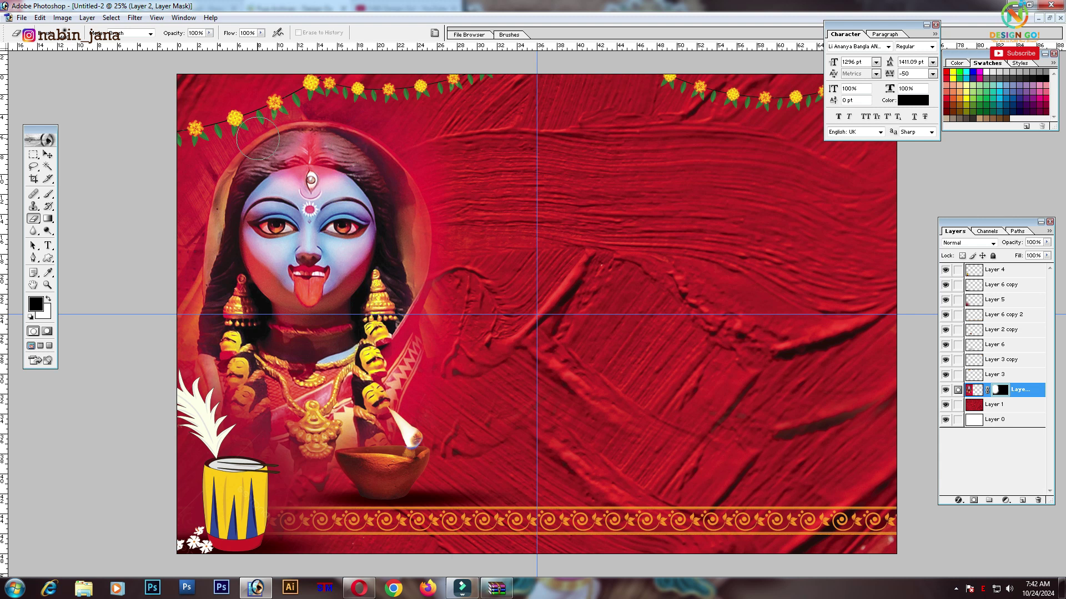
key(v)
key(ctrl+j)
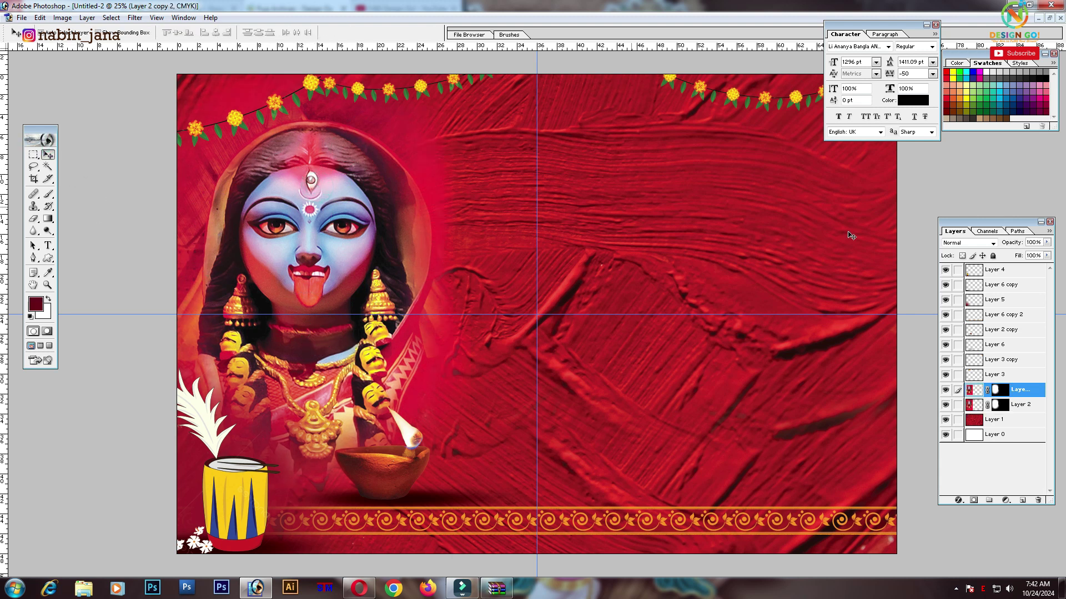
Set the goddess copy layer to Overlay blending at 20% opacity
click(972, 247)
click(965, 333)
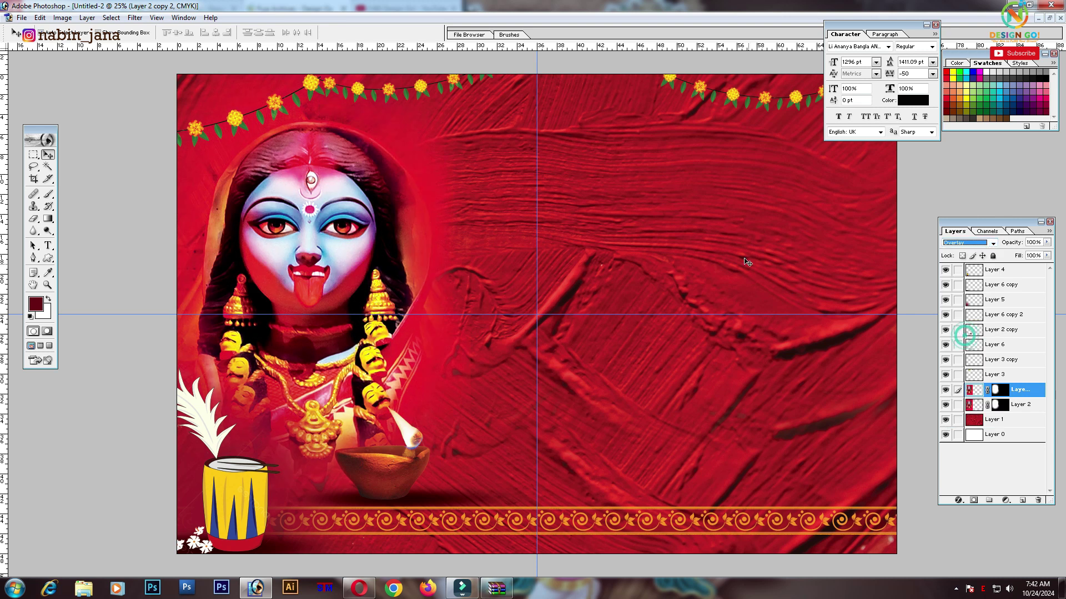
click(1047, 243)
drag(1006, 259, 1004, 257)
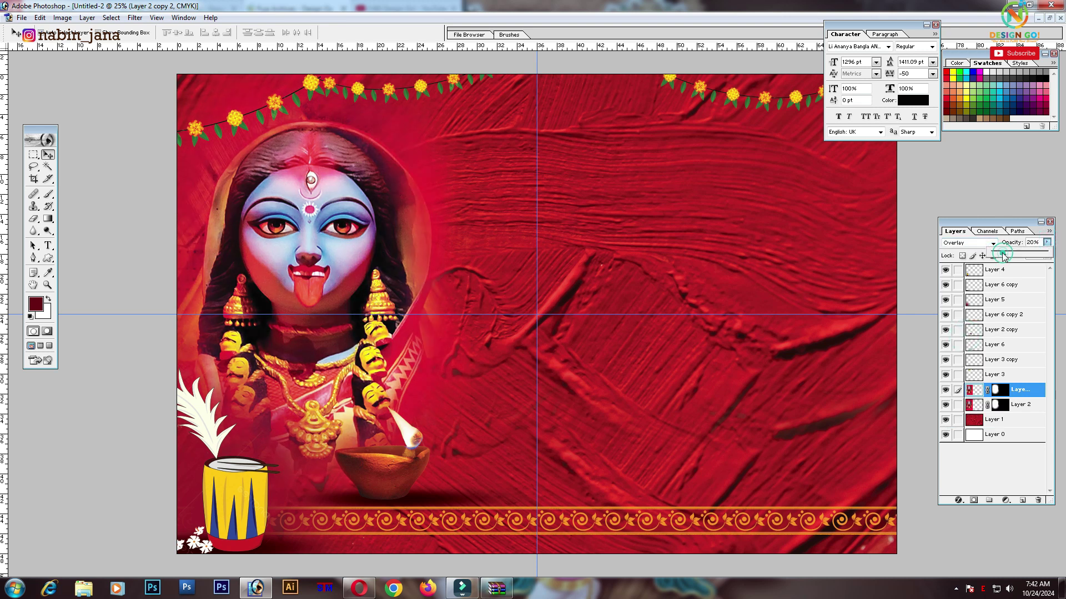
Shift the original goddess layer's midtones toward blue with Color Balance Blue +61
click(1024, 404)
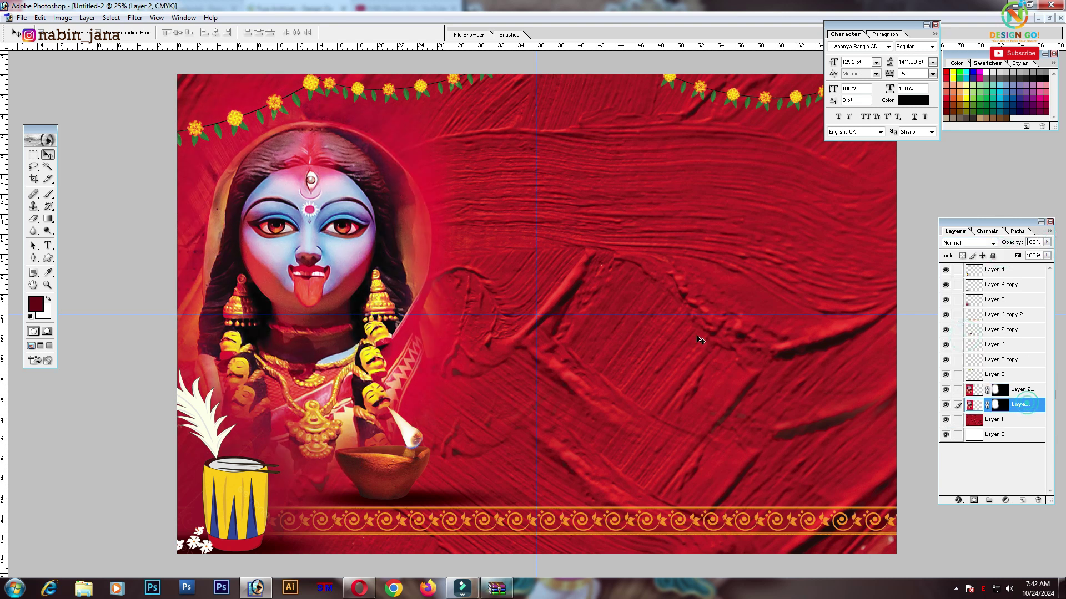
key(ctrl+b)
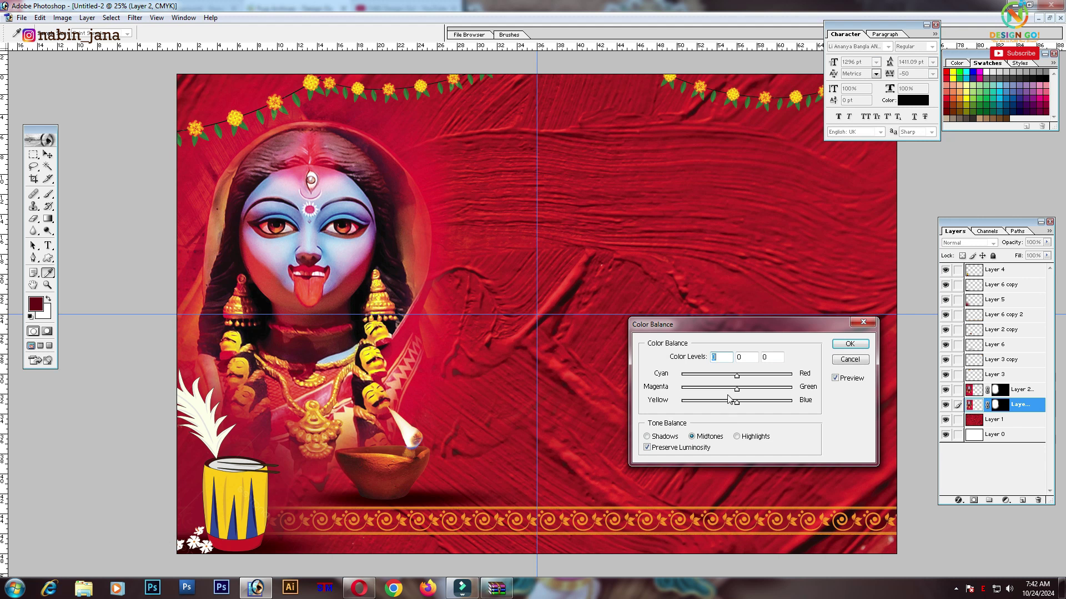
drag(764, 408, 772, 409)
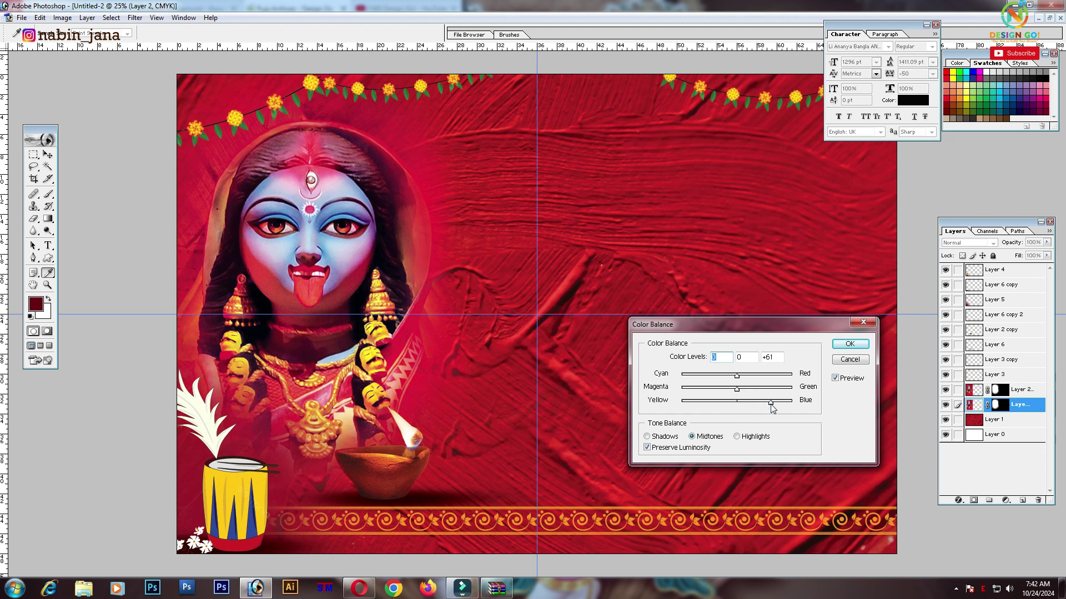
click(849, 344)
key(ctrl+minus)
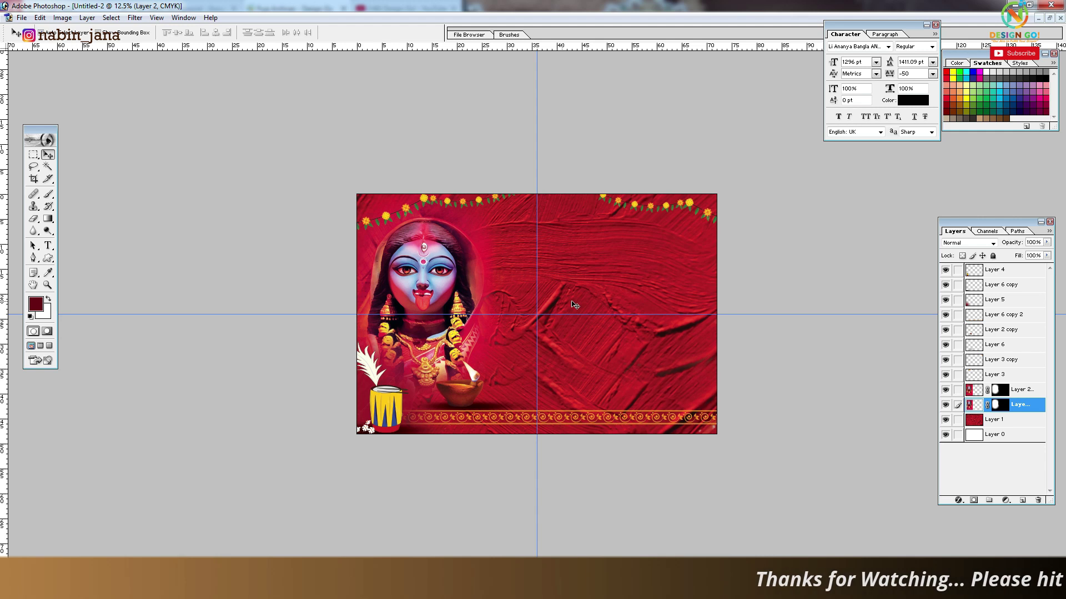
Copy the small headline and large শ্যামা পূজা title from the poster into the banner and position them
click(1049, 19)
drag(416, 86, 518, 131)
click(204, 88)
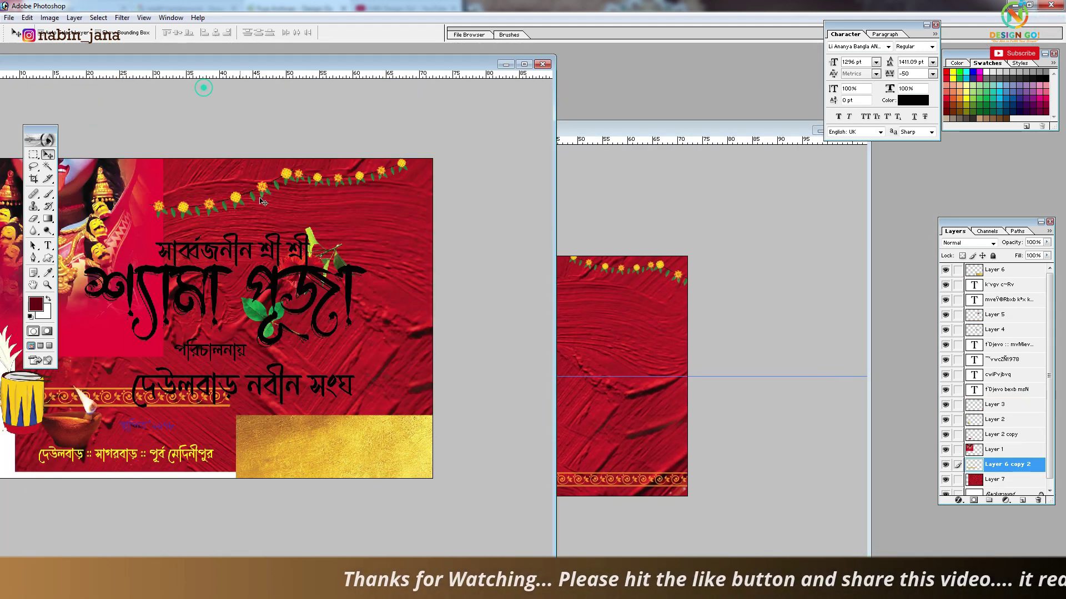
drag(270, 251, 586, 292)
click(263, 101)
click(298, 250)
drag(299, 274, 602, 318)
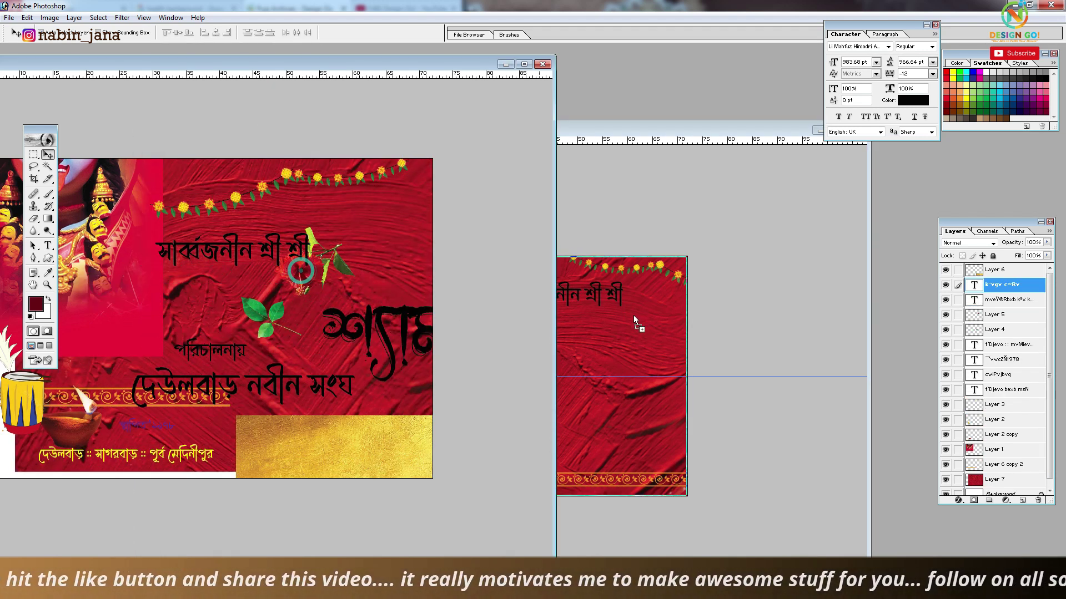
key(ctrl+plus)
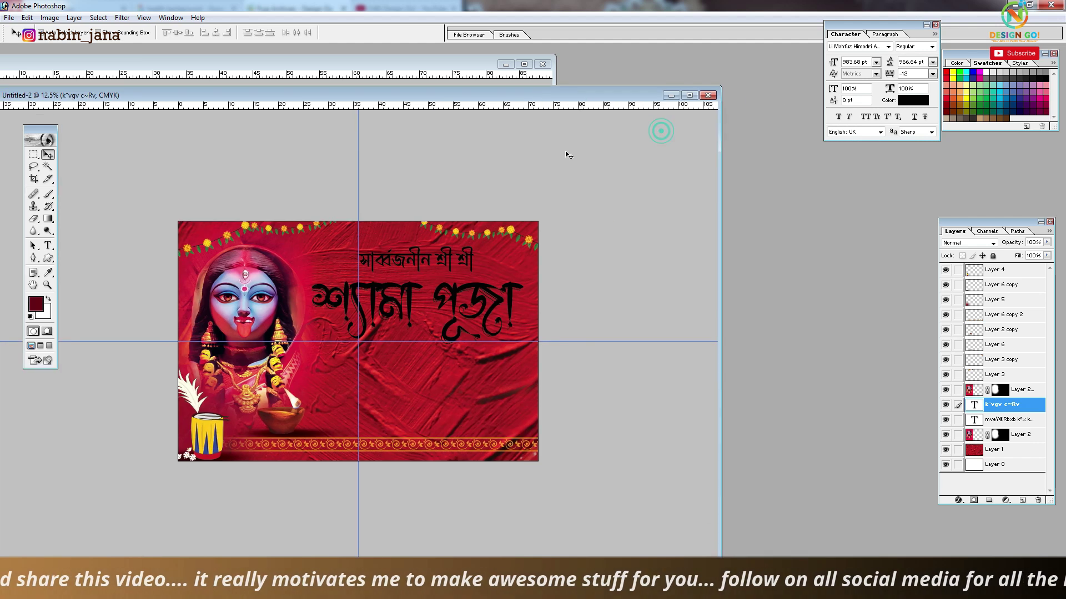
drag(467, 233, 447, 225)
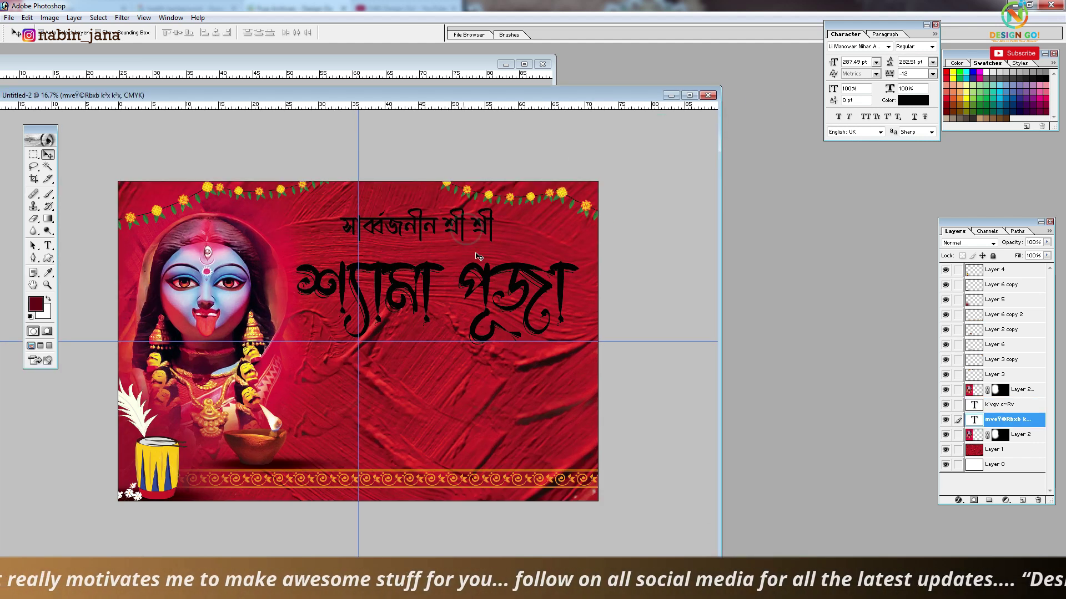
drag(490, 273, 489, 256)
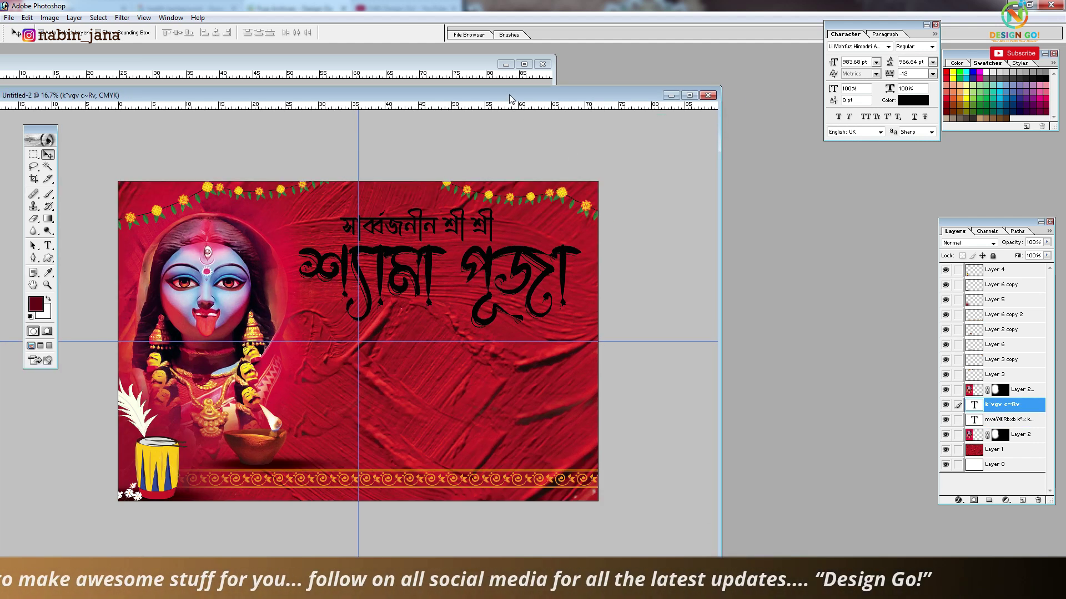
Copy the organiser, club name, year and yellow address lines from the poster into the banner
drag(510, 99, 716, 100)
click(299, 77)
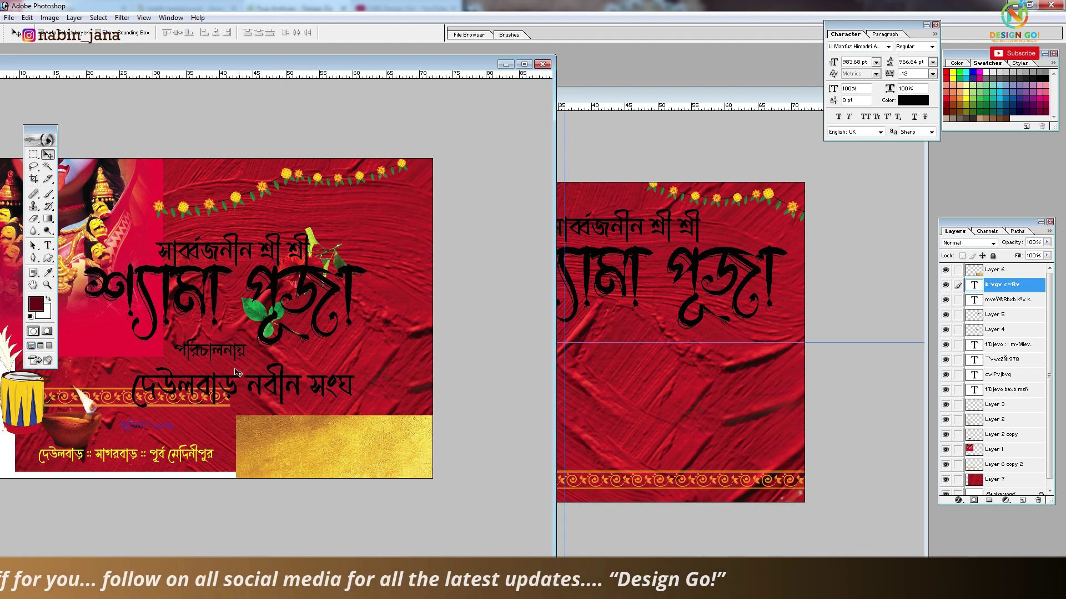
mouse_move(240, 364)
mouse_down()
mouse_move(231, 349)
mouse_move(244, 392)
mouse_move(655, 388)
mouse_up()
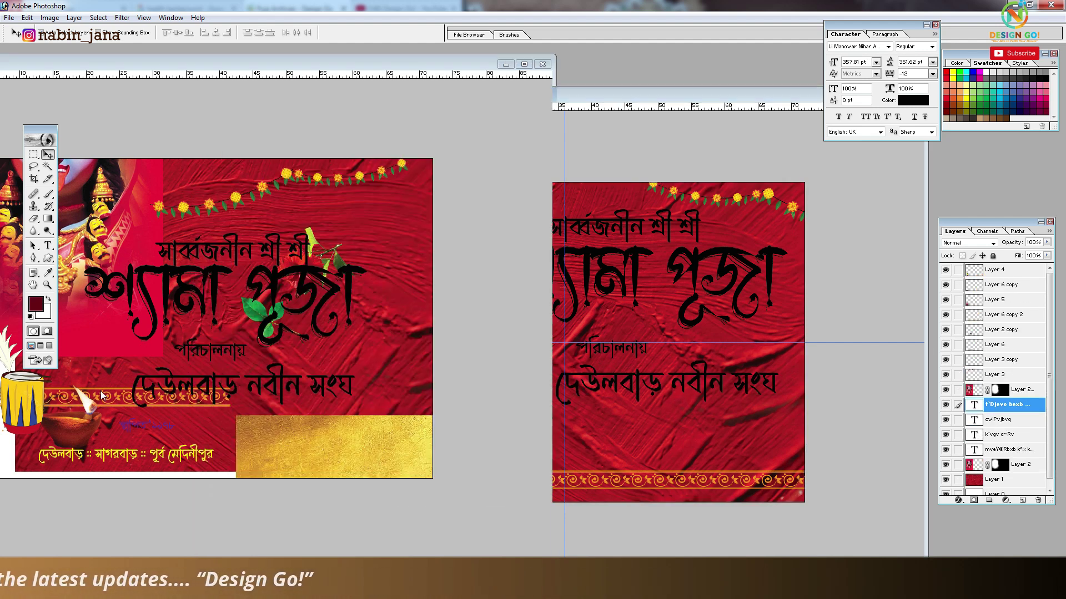
drag(169, 431, 657, 414)
click(42, 397)
click(193, 458)
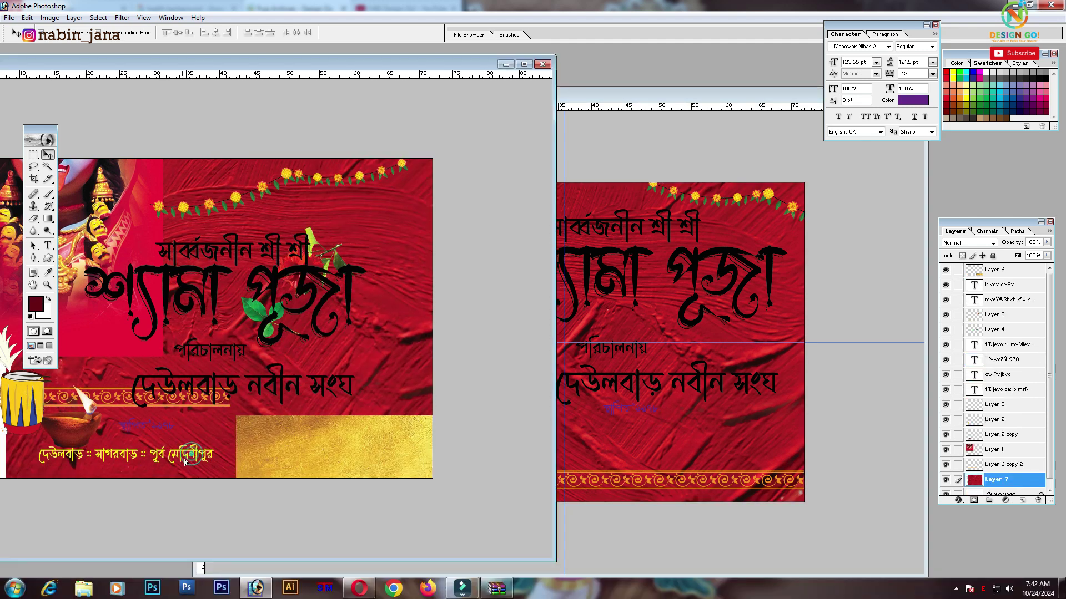
click(206, 457)
click(209, 456)
drag(205, 456, 577, 198)
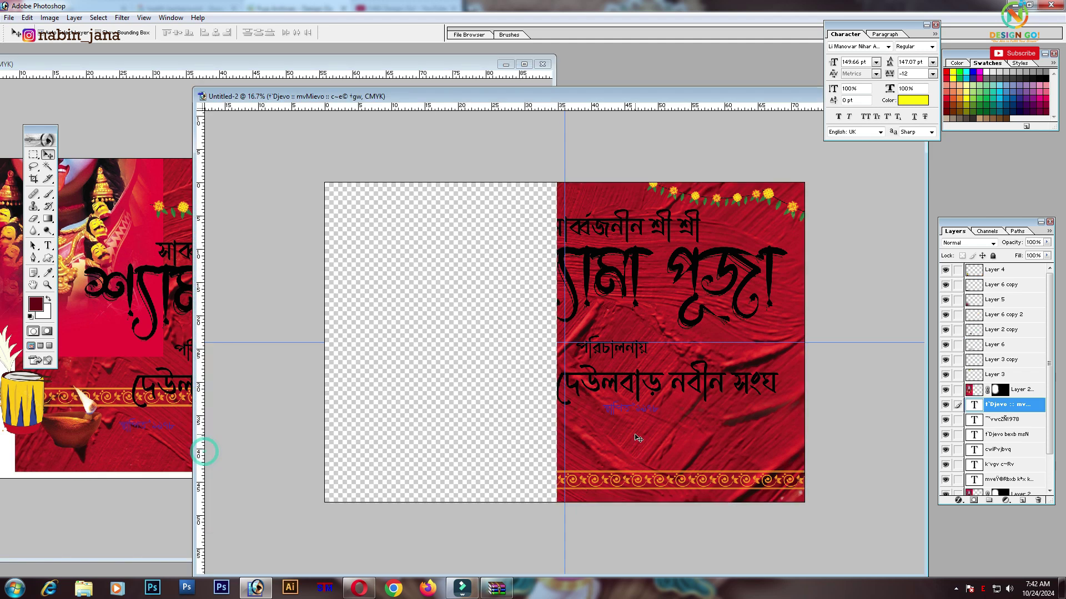
Maximise the banner and nudge the small headline slightly upward
double_click(628, 99)
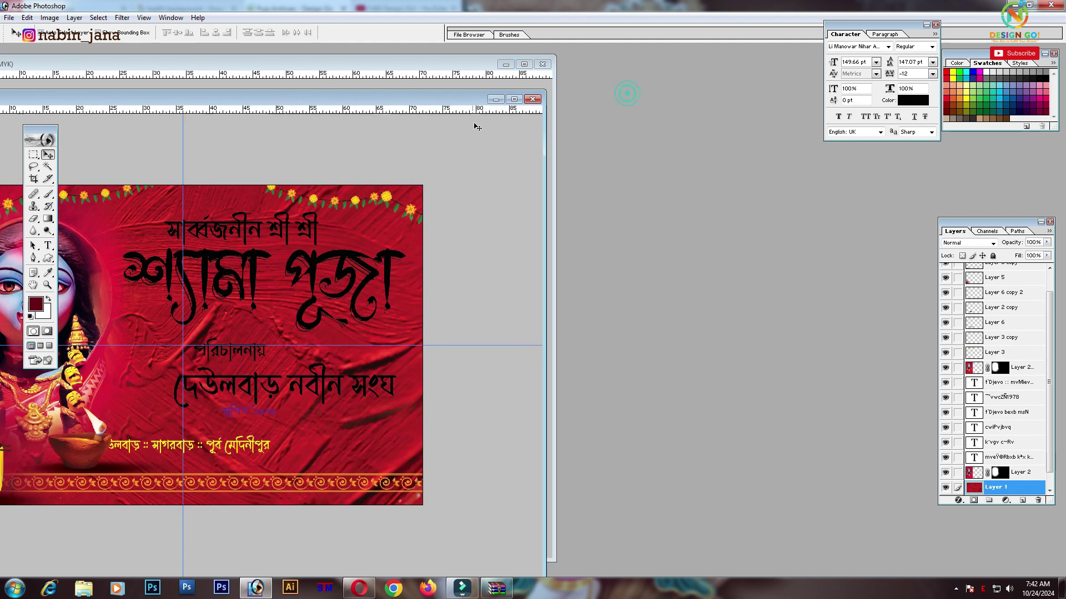
key(ctrl+plus)
key(ctrl+minus)
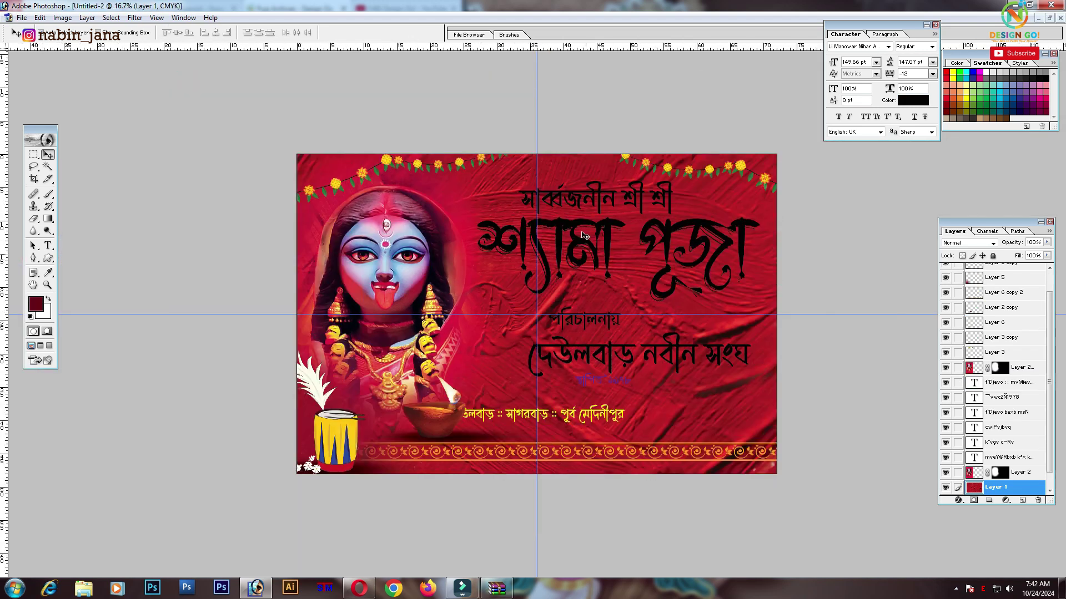
drag(643, 196, 645, 191)
Colour the top headline golden yellow and shift the শ্যামা পূজা title left into the banner
click(918, 100)
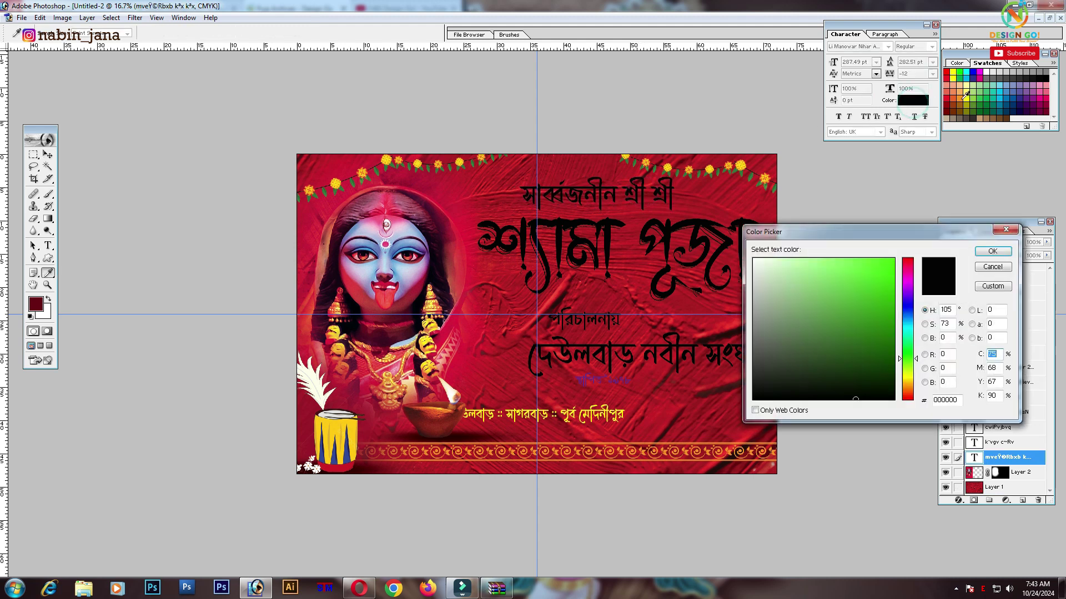
click(967, 97)
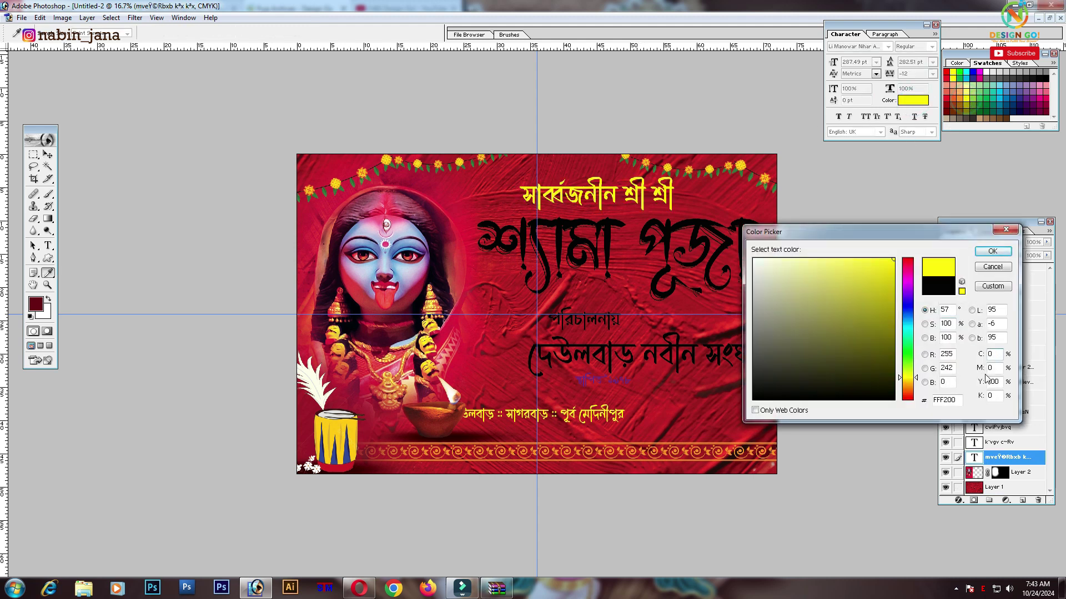
text(12)
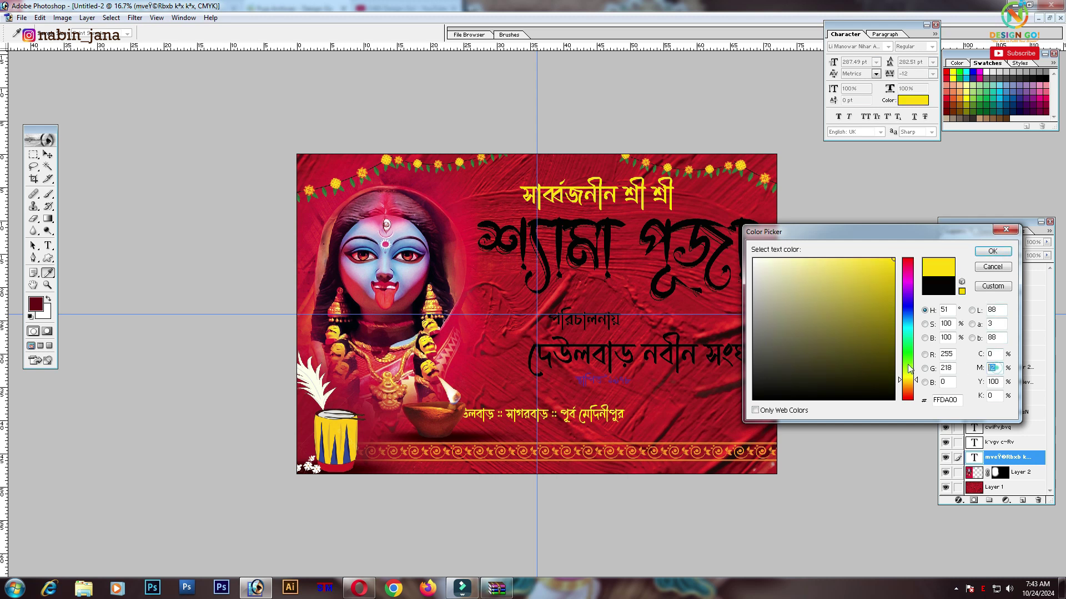
text(23)
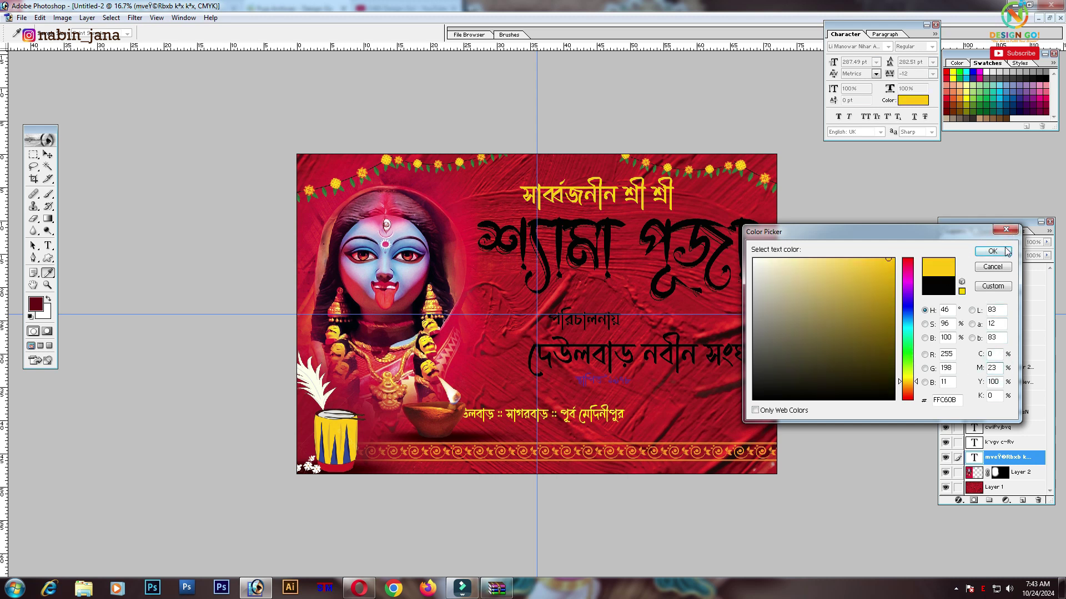
click(991, 251)
key(v)
drag(697, 225, 687, 222)
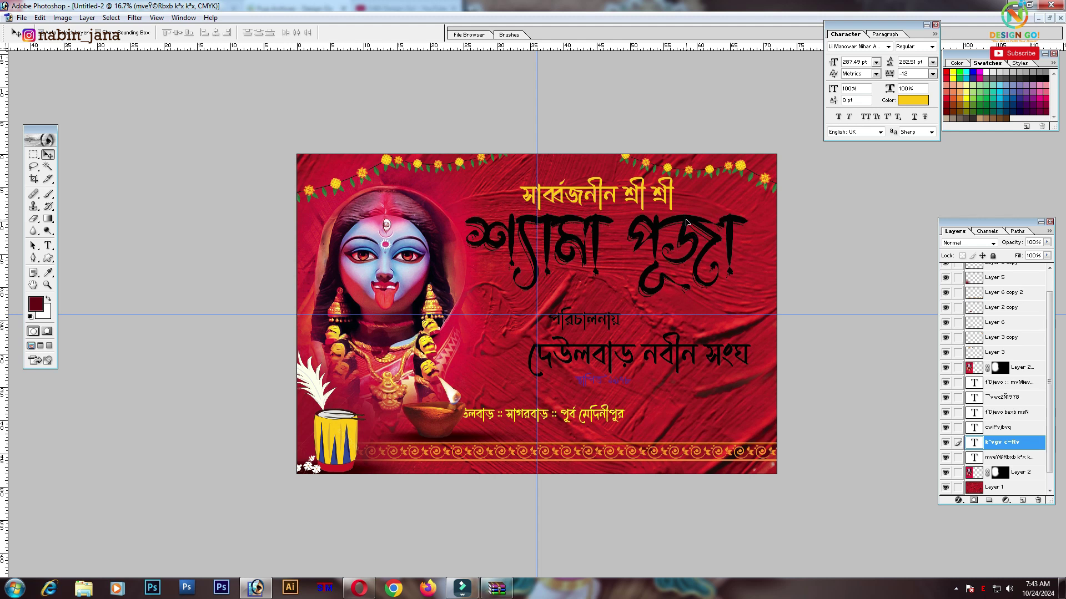
Drag the gold texture layer from the other document into the banner
click(1049, 19)
click(372, 58)
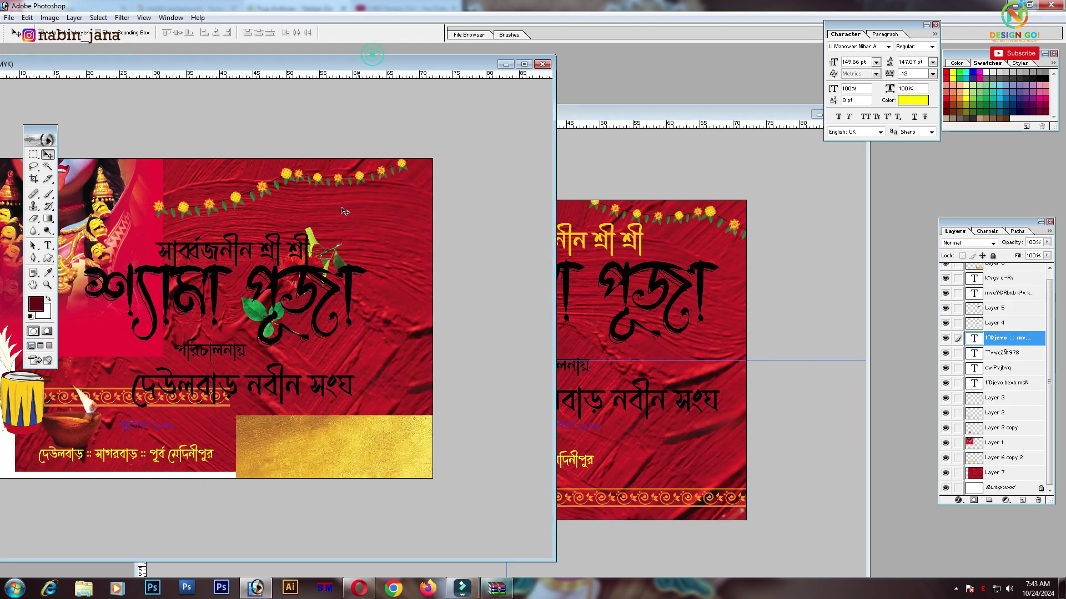
drag(367, 453, 311, 275)
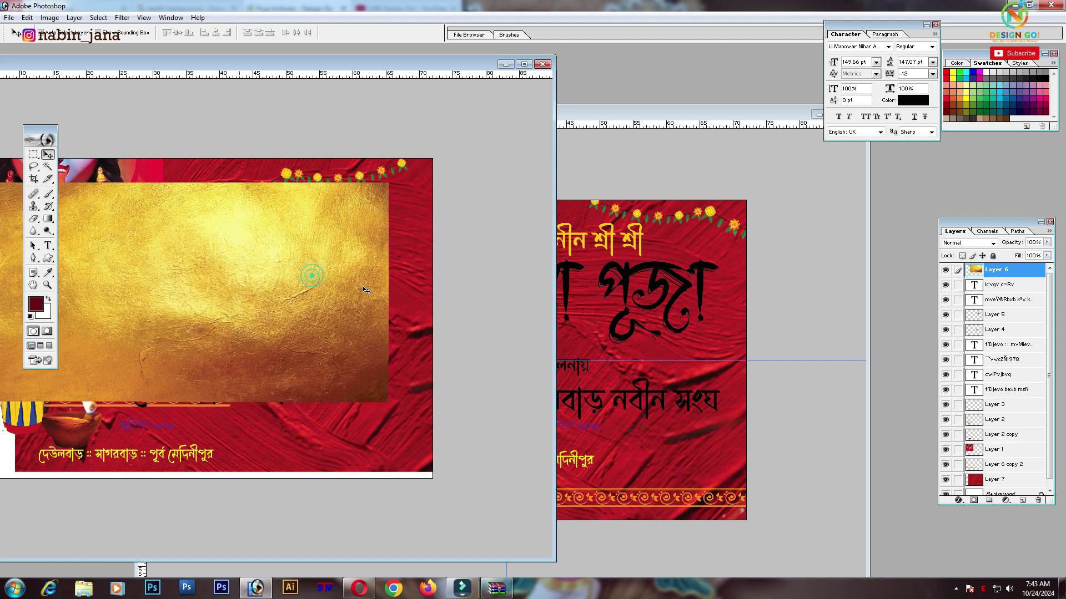
mouse_move(363, 290)
mouse_down()
mouse_move(609, 310)
mouse_move(655, 160)
mouse_up()
Position the gold texture over the শ্যামা পূজা title and clip it to the lettering
double_click(644, 114)
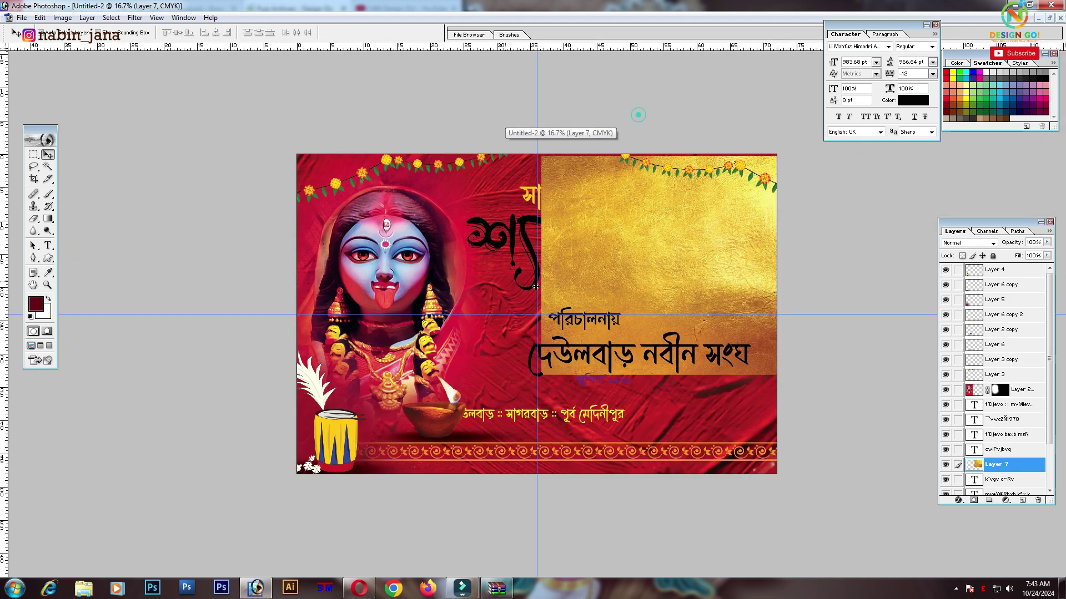
drag(740, 242, 637, 244)
key(ctrl+g)
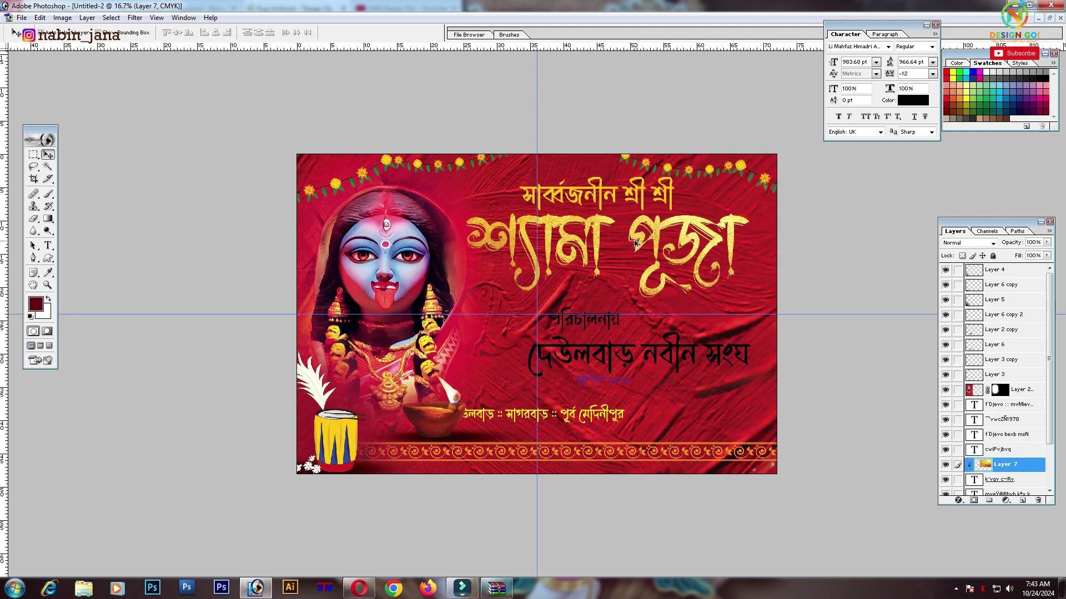
key(ctrl+t)
drag(661, 273, 596, 359)
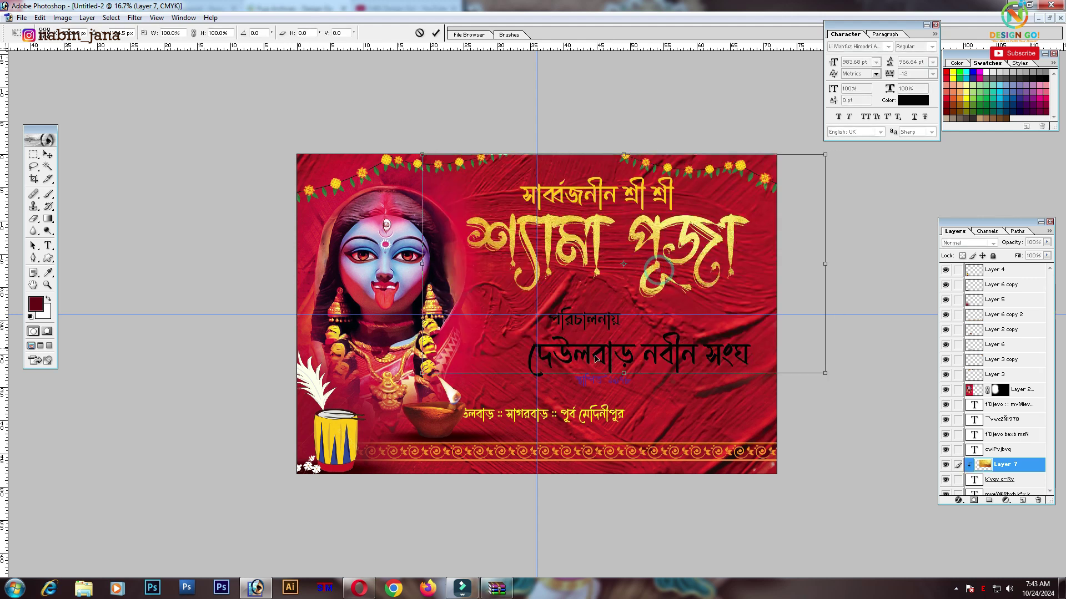
Commit the gold texture placement and duplicate the title text layer
key(Return)
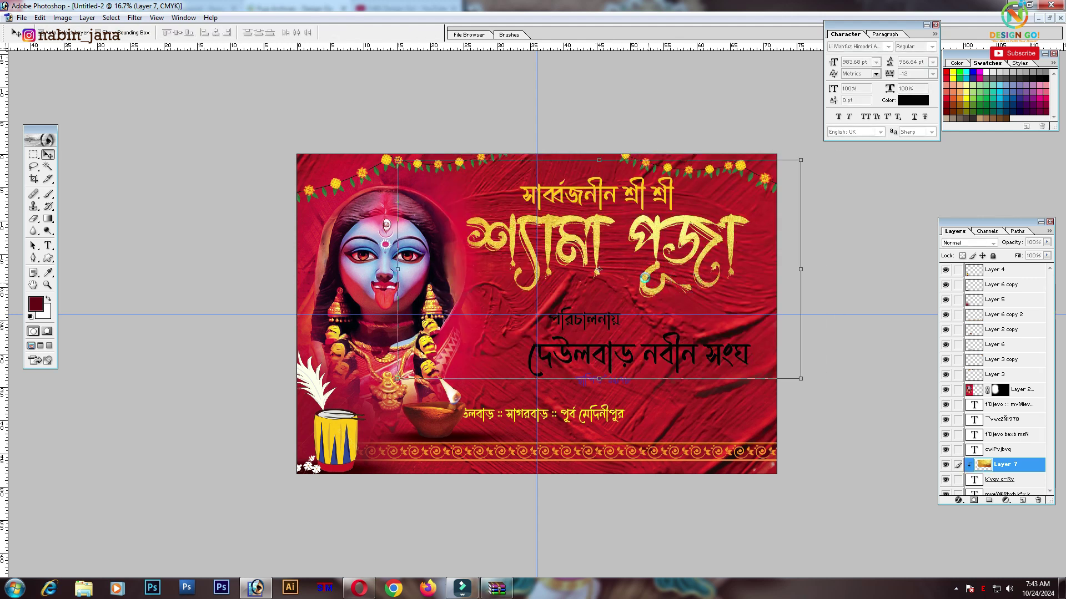
key(ctrl+plus)
scroll(615, 248, up, 1)
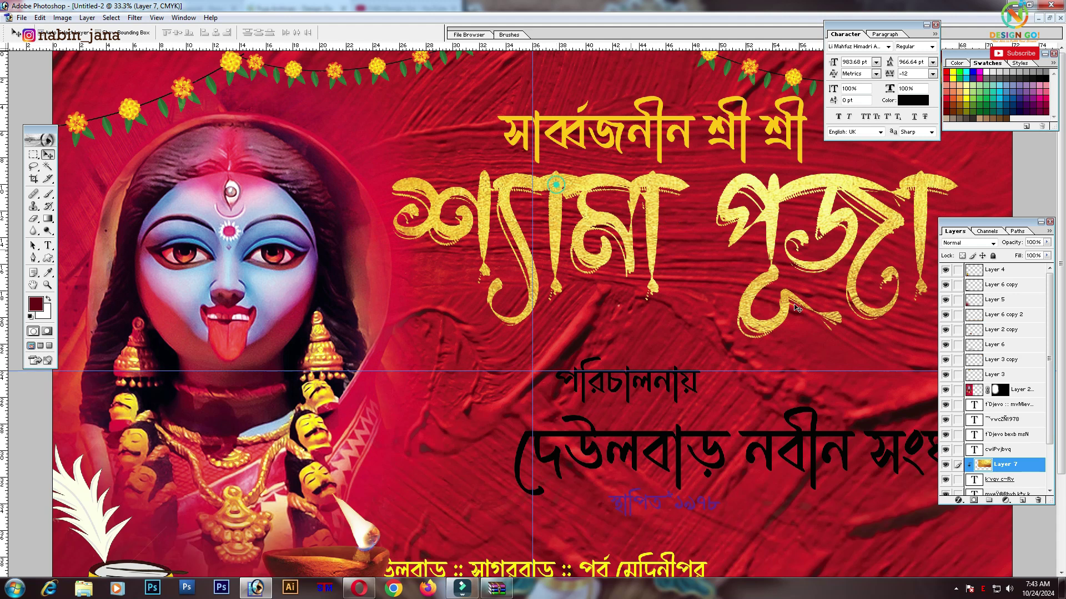
scroll(981, 443, down, 1)
click(992, 436)
key(ctrl+j)
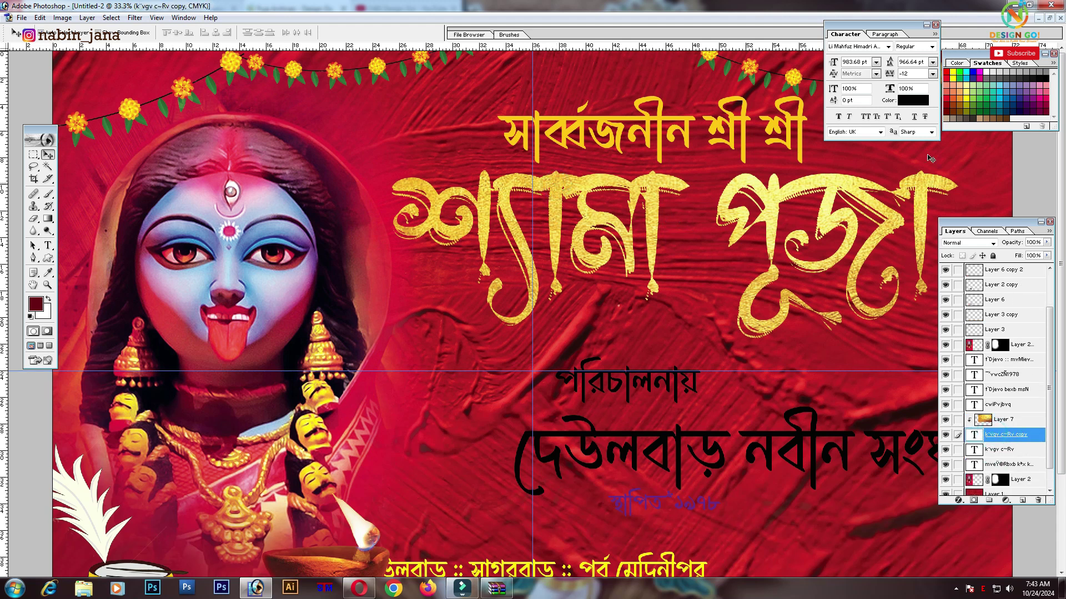
Offset the original black title down and right to form a shadow
click(999, 449)
key(ctrl+t)
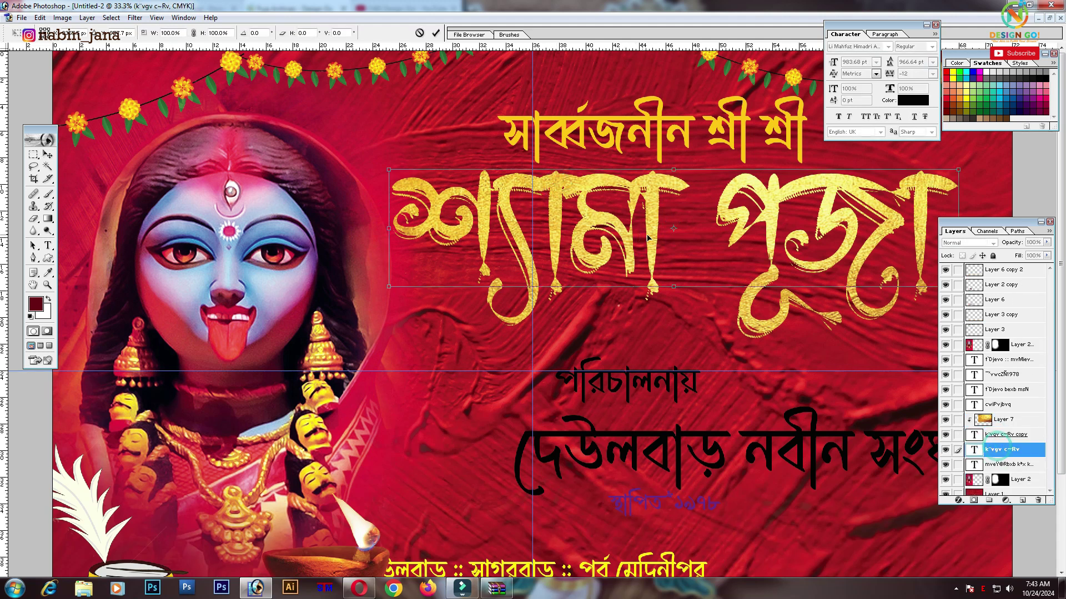
drag(679, 230, 698, 237)
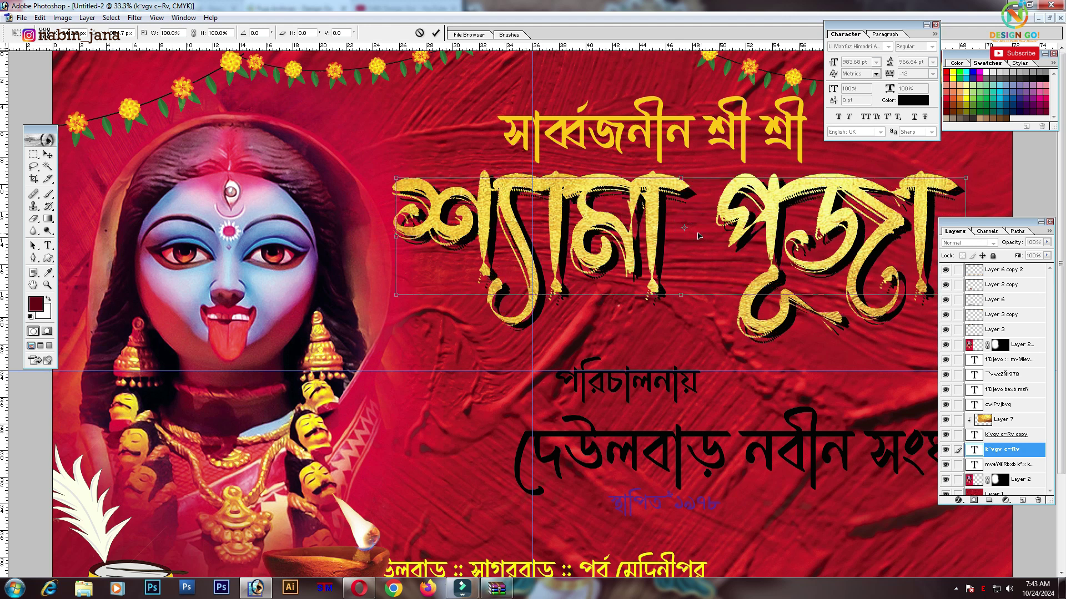
key(Down)
key(Down)
key(Right)
key(Return)
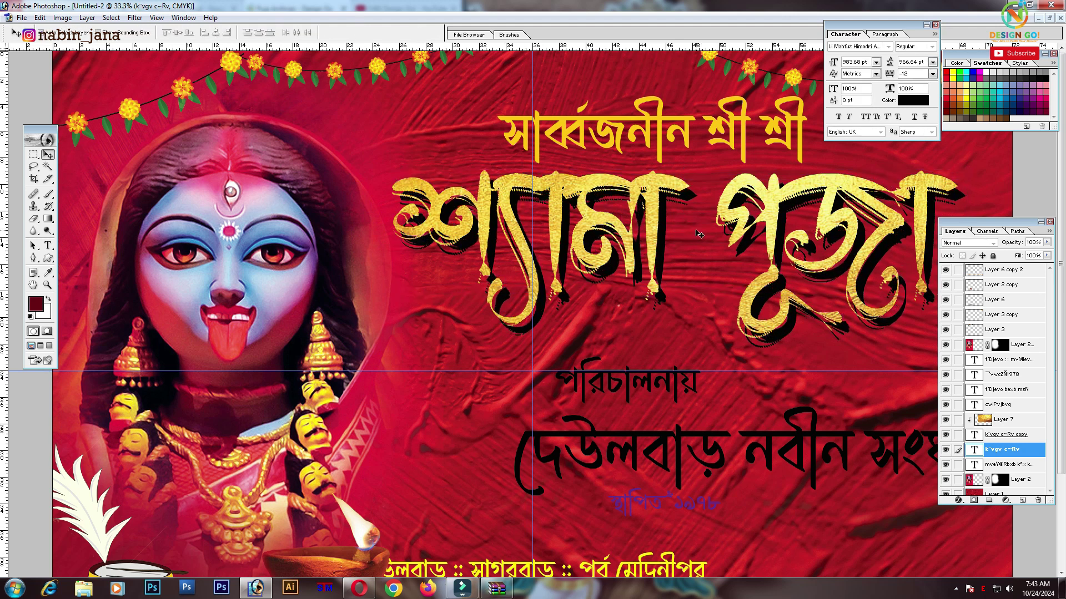
key(Down)
key(Down)
key(Down)
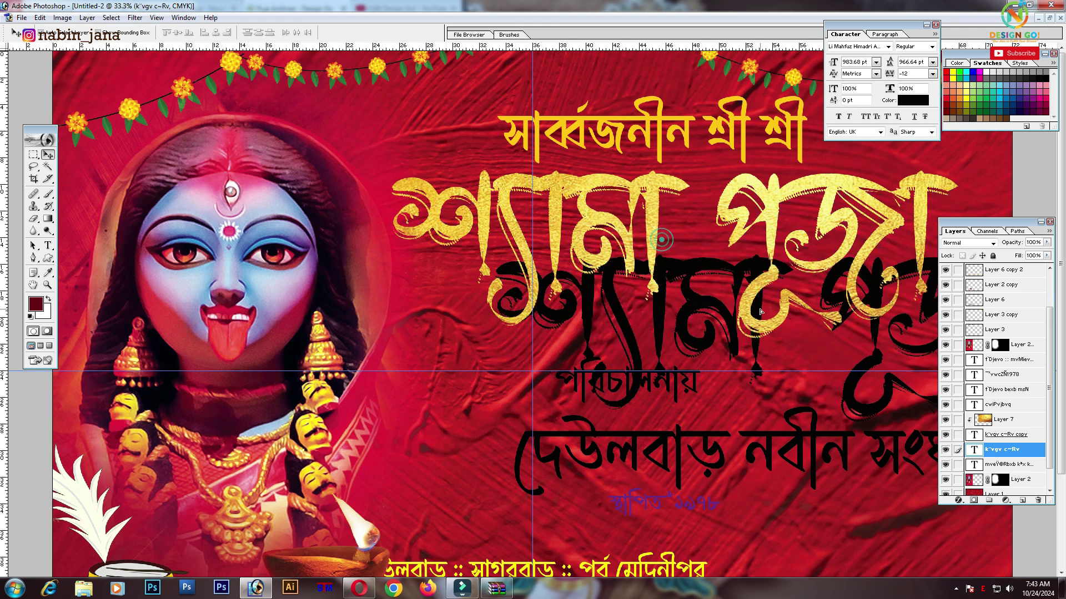
key(Down)
key(Down)
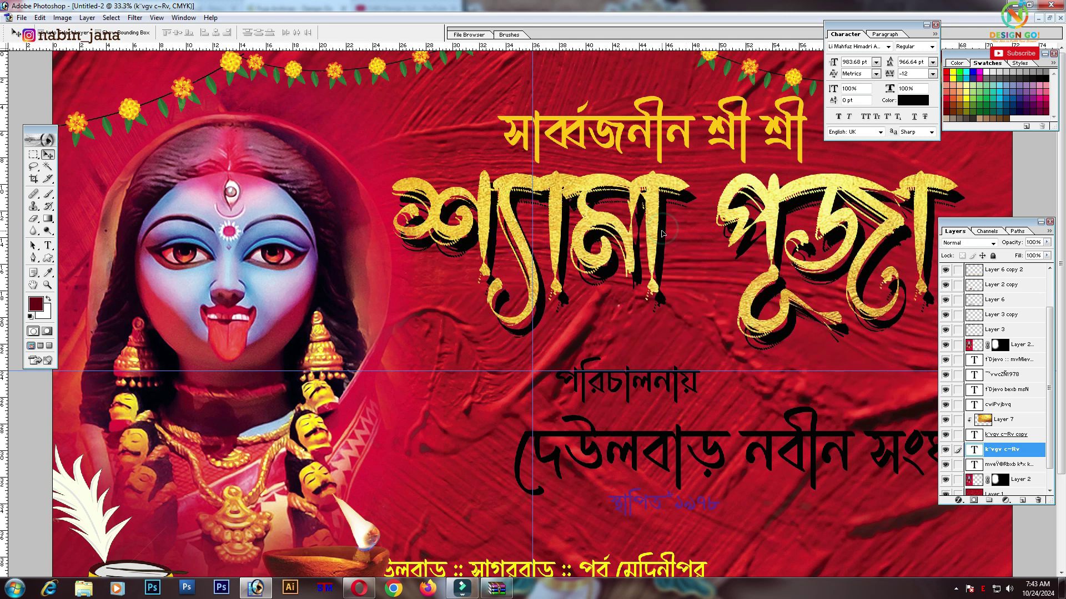
key(ctrl+minus)
key(ctrl+minus)
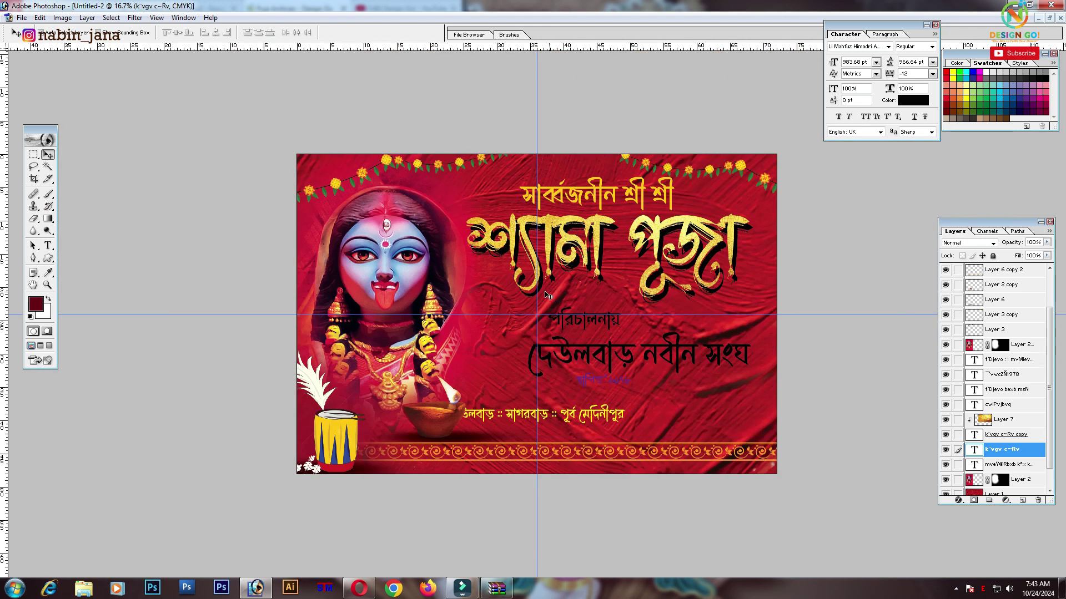
Centre the পরিচালনায় line and make its text white
drag(617, 323, 633, 323)
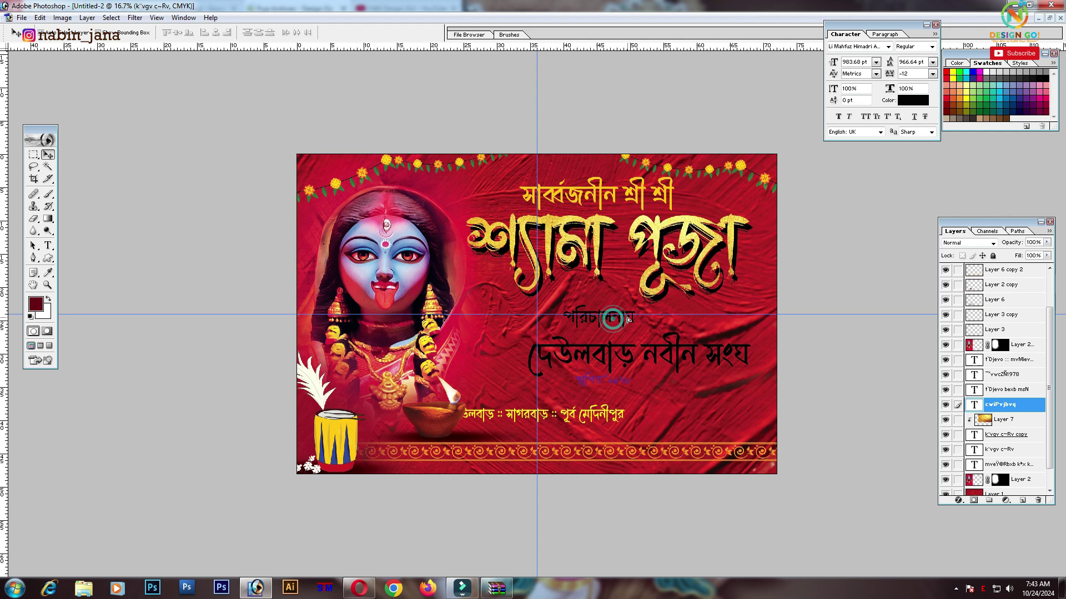
click(913, 100)
click(993, 251)
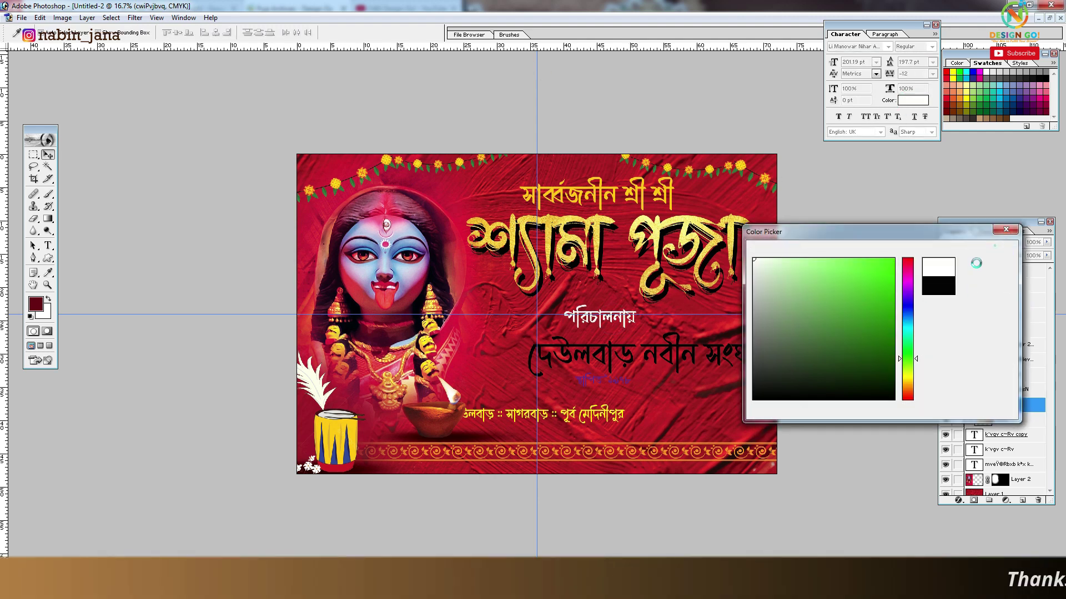
Re-centre the club name and move the address line right and down beneath it
drag(691, 349, 638, 350)
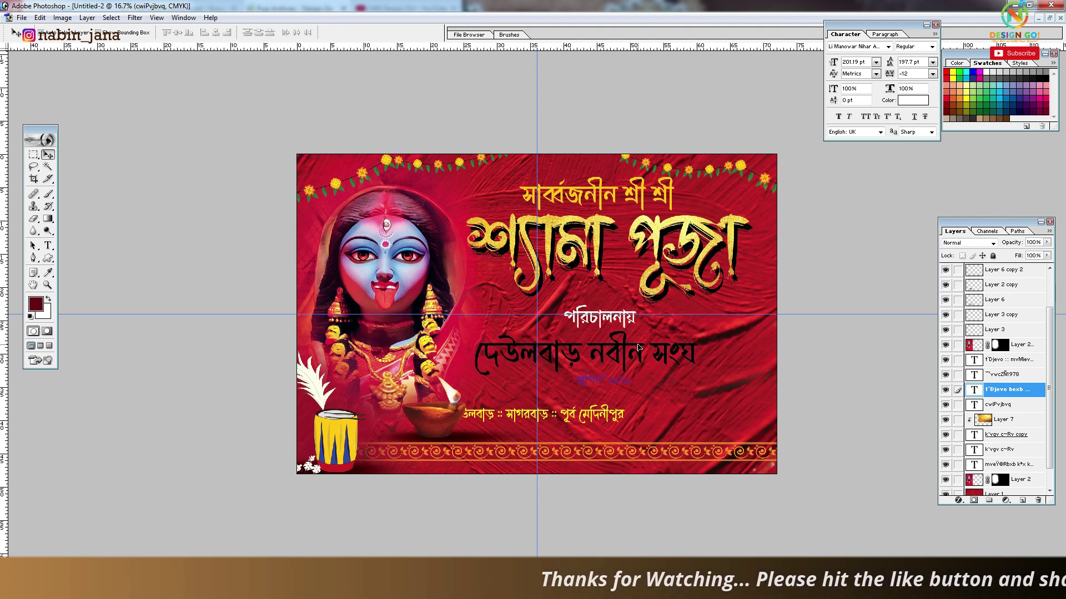
click(601, 381)
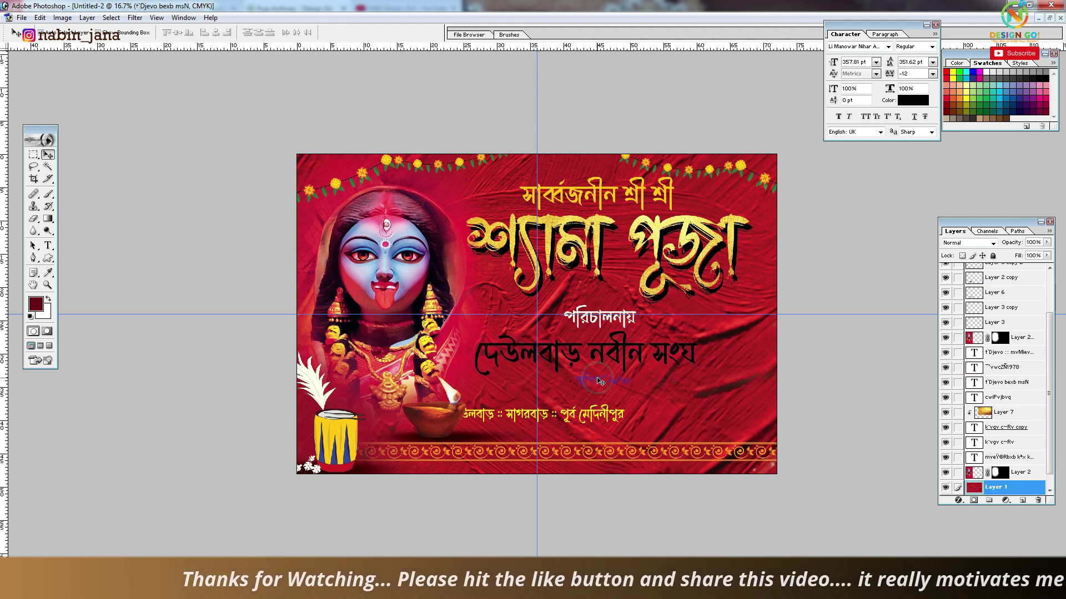
drag(675, 349, 692, 349)
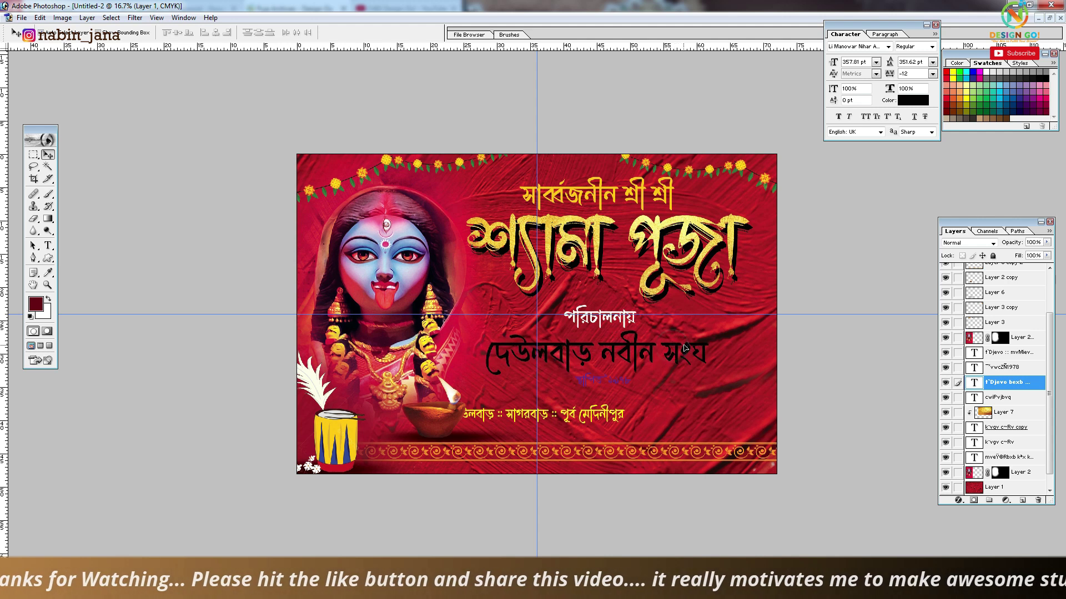
click(611, 383)
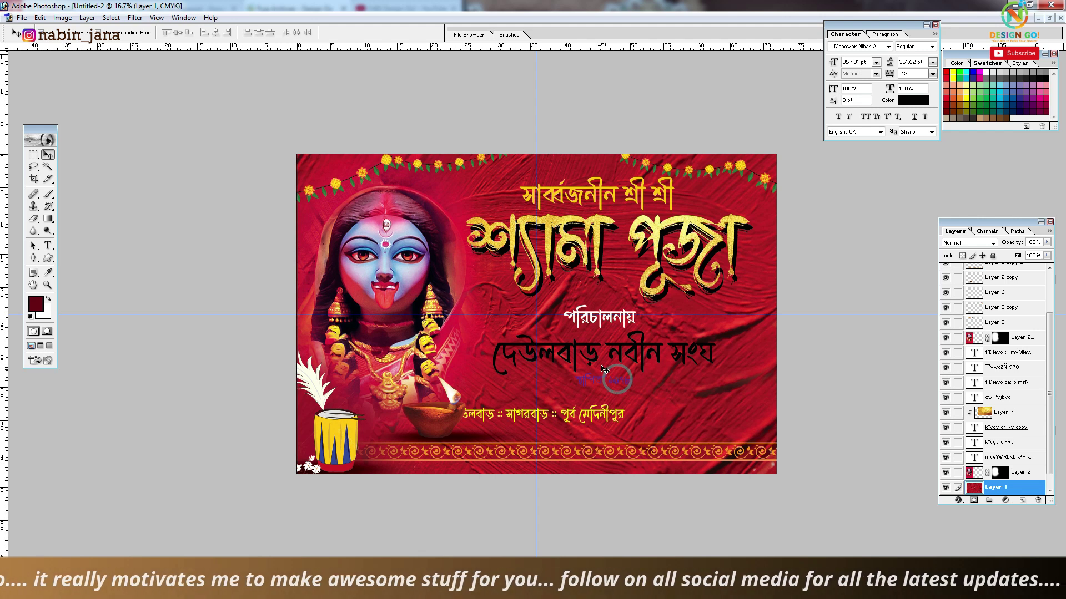
drag(576, 415, 647, 422)
click(679, 388)
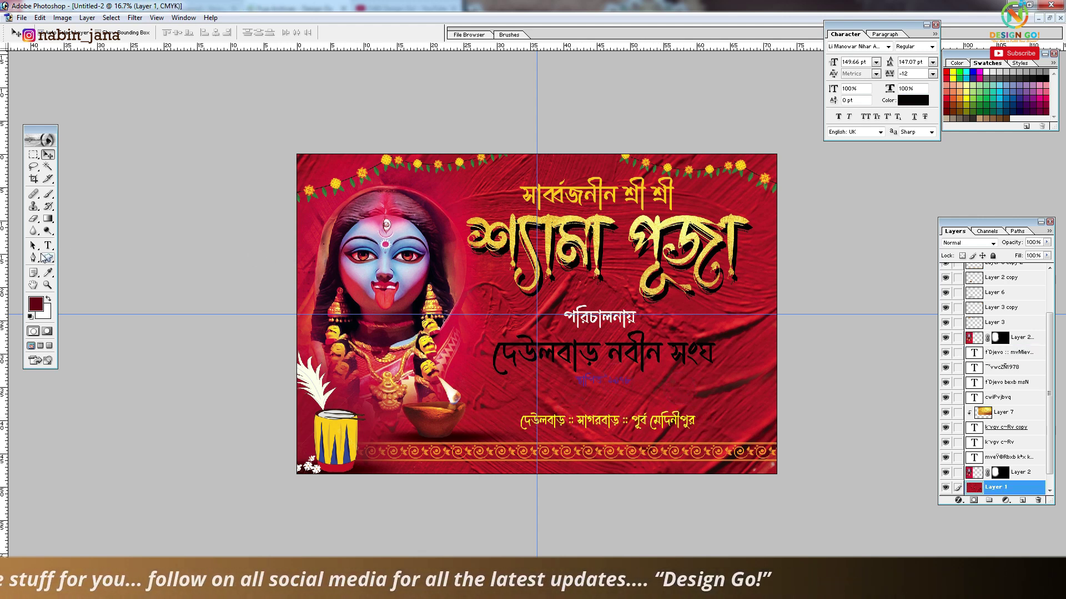
click(29, 166)
click(32, 168)
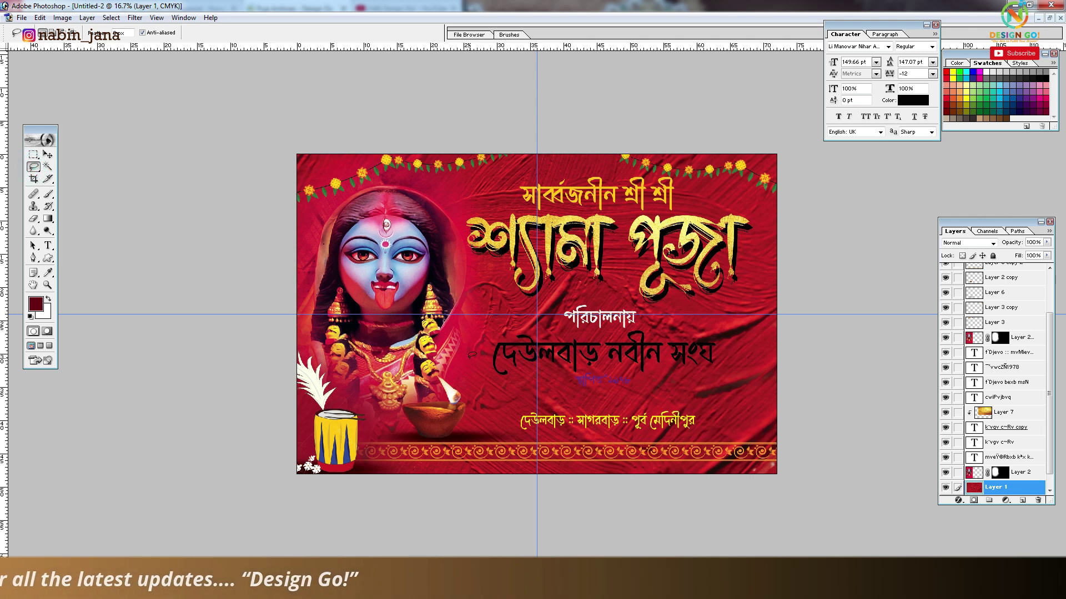
Create a white torn-paper patch behind the club name on a new layer
mouse_move(481, 355)
mouse_down()
mouse_move(489, 325)
mouse_move(560, 320)
mouse_up()
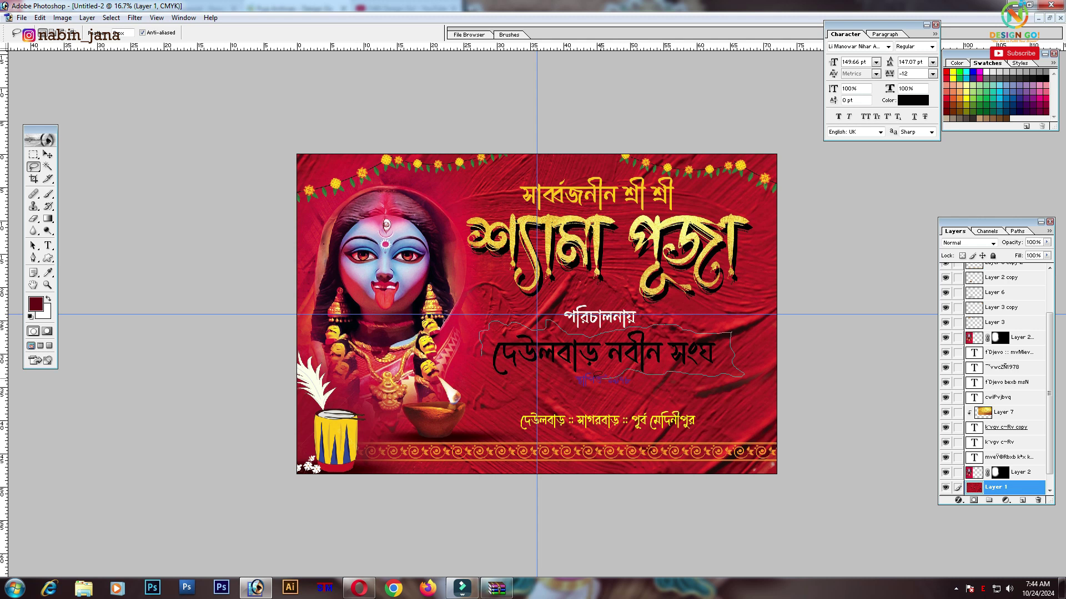
drag(476, 355, 473, 356)
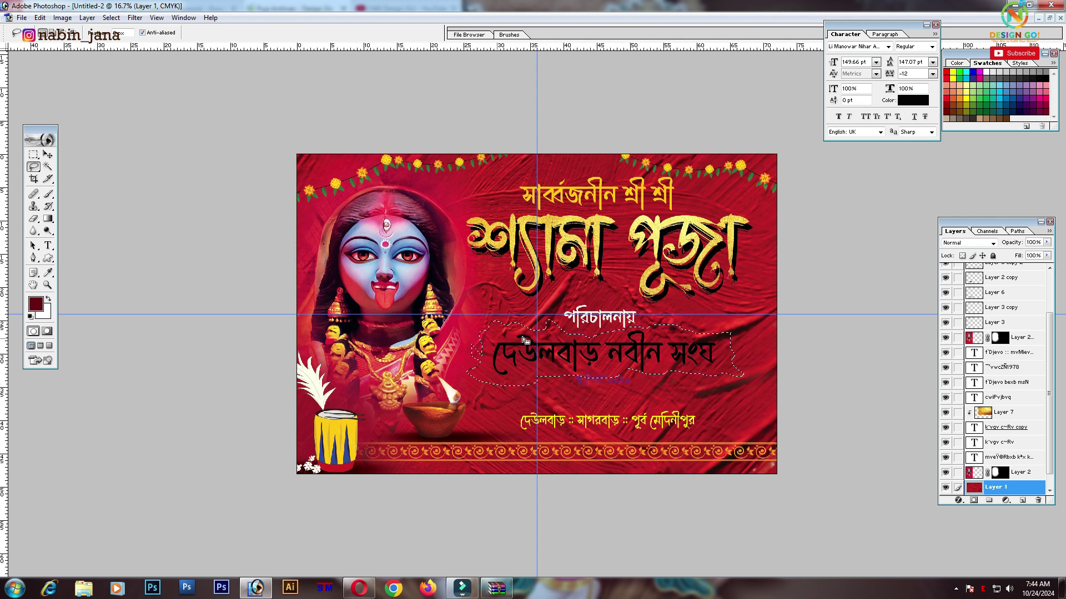
click(1024, 501)
click(48, 272)
click(35, 304)
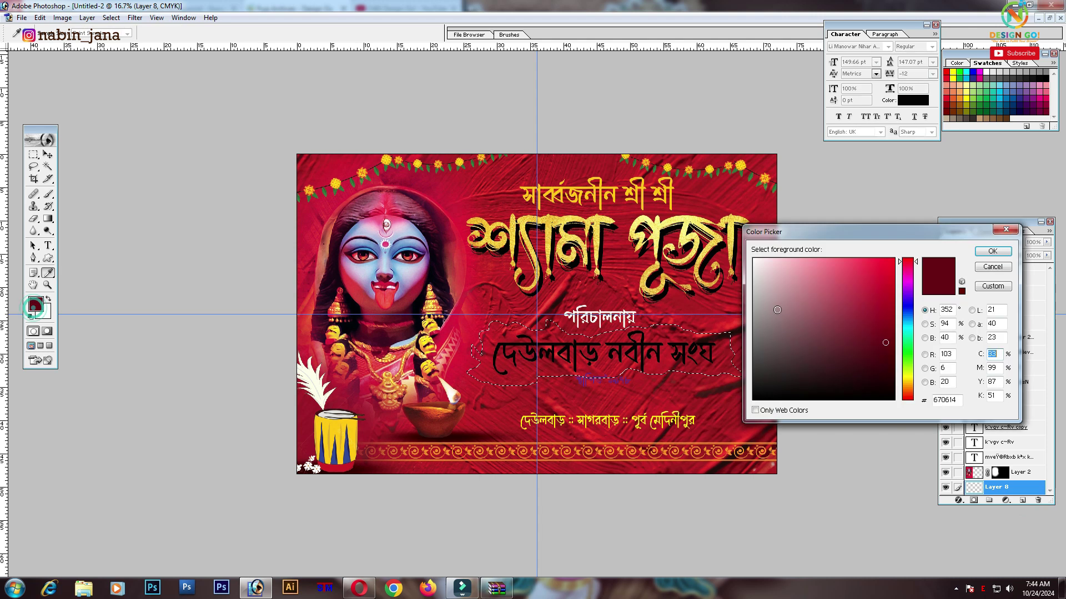
key(Return)
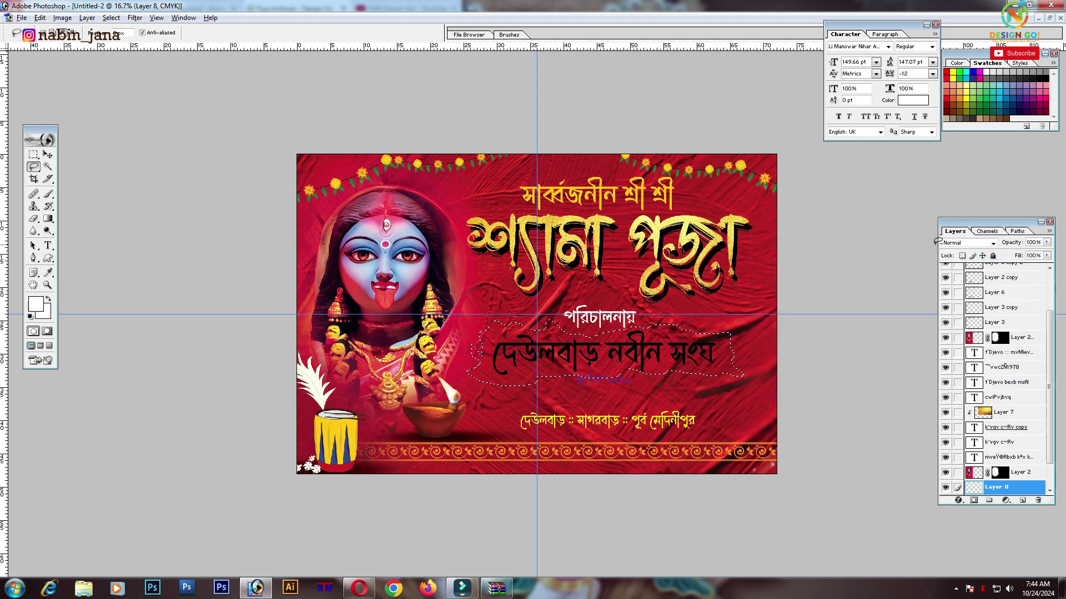
key(alt+BackSpace)
key(l)
key(ctrl+d)
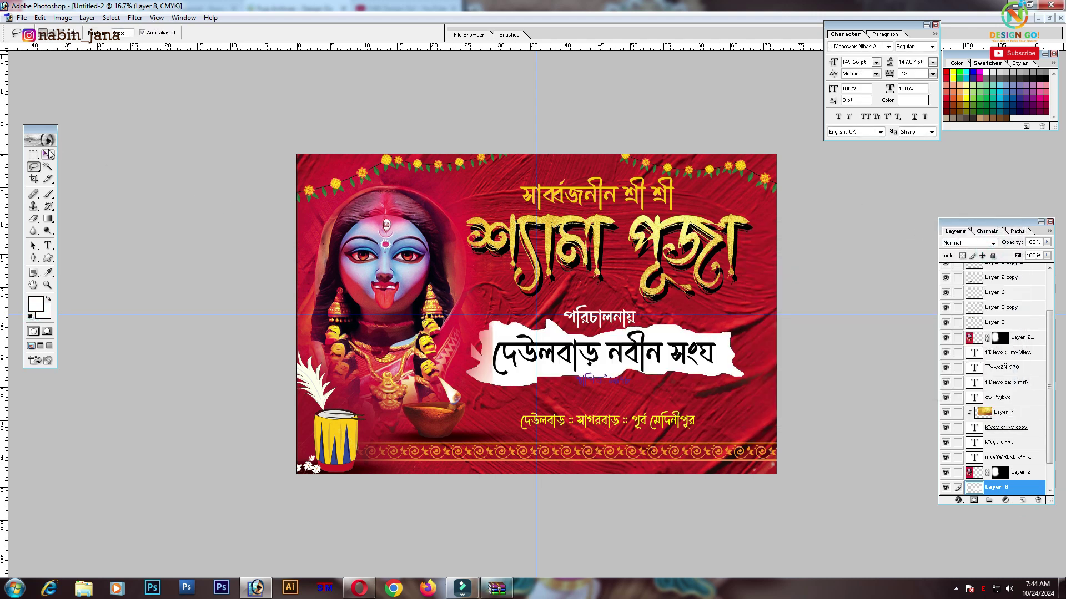
Move the white banner layer above Layer 2 in the stack
click(48, 154)
key(ctrl+bracketright)
key(ctrl+bracketleft)
key(ctrl+bracketright)
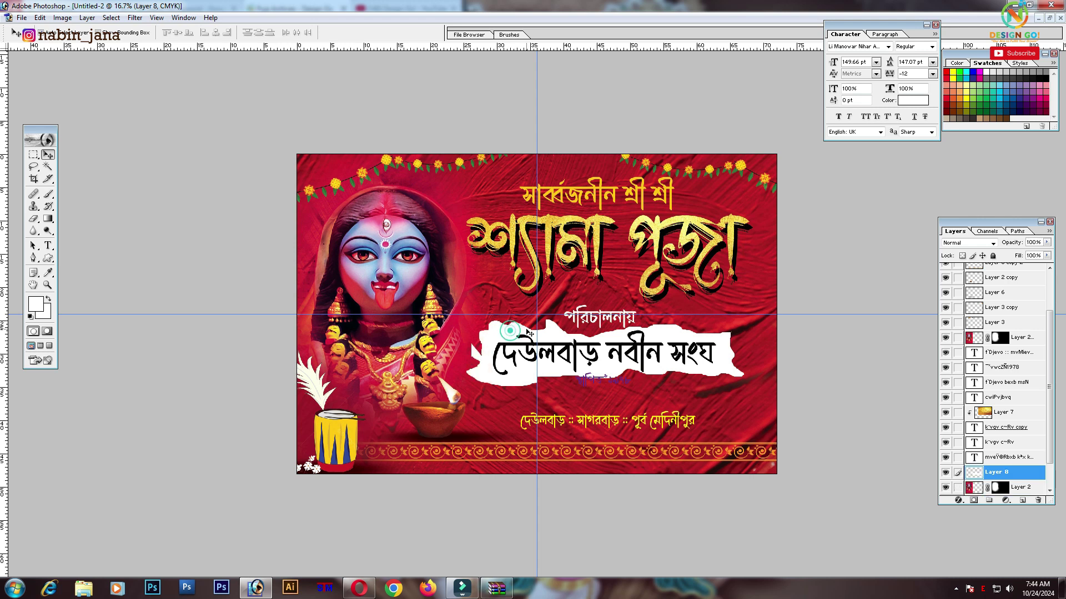
key(ctrl+plus)
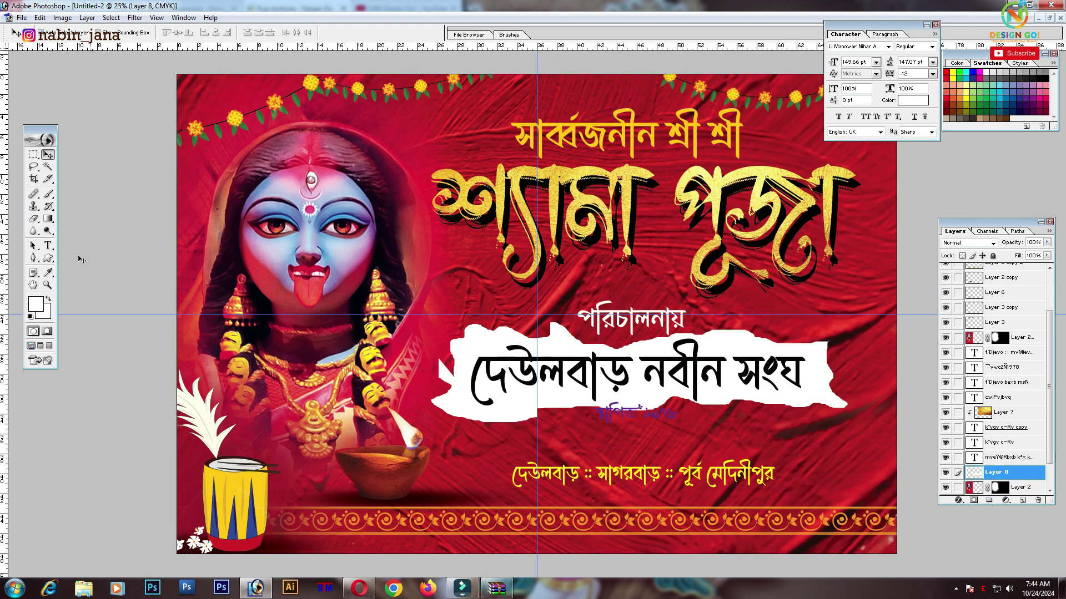
Erase the stray white areas left of and below the torn-paper patch
click(31, 166)
click(448, 315)
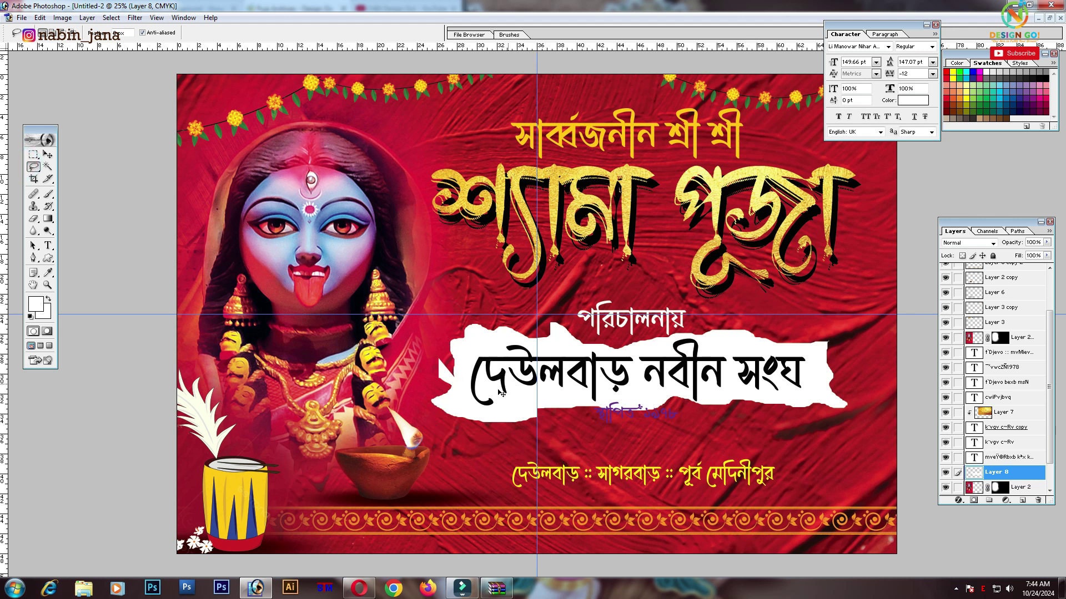
drag(472, 431, 331, 388)
key(Delete)
key(ctrl+d)
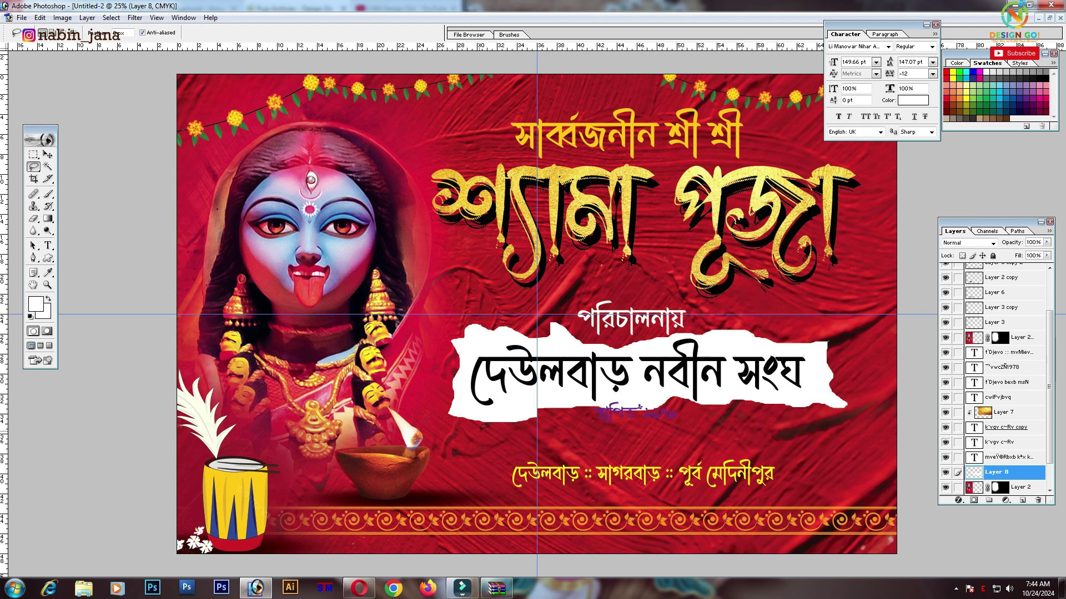
mouse_move(416, 413)
mouse_down()
mouse_move(562, 409)
mouse_move(422, 422)
mouse_up()
key(Delete)
key(ctrl+d)
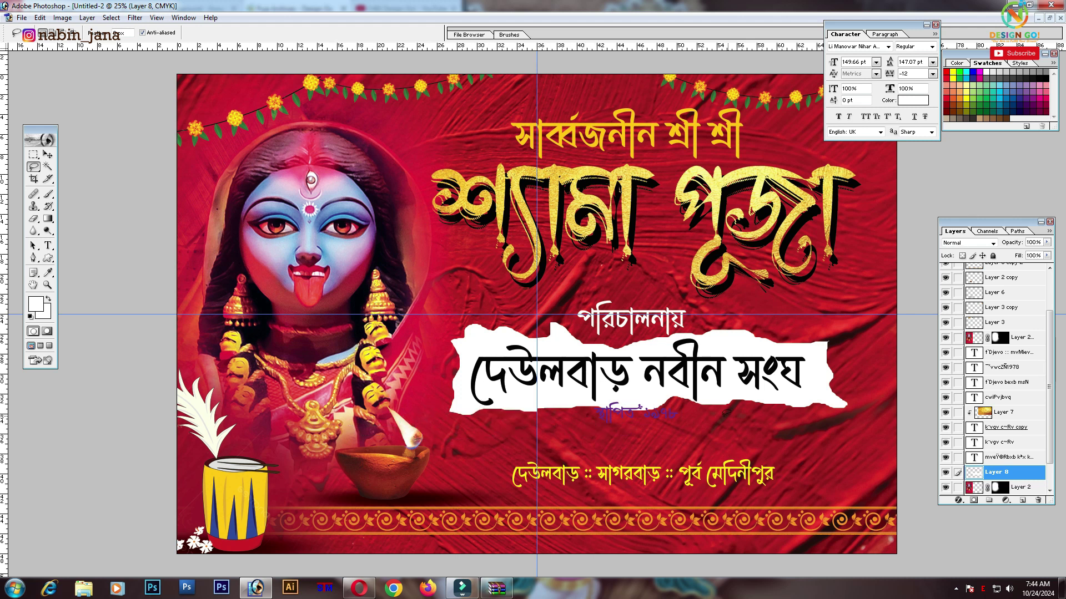
Trim the patch's right and top edges and stretch it slightly taller downward
drag(861, 364, 849, 416)
drag(877, 345, 881, 350)
mouse_move(646, 326)
mouse_down()
mouse_move(807, 318)
mouse_move(558, 332)
mouse_move(643, 271)
mouse_up()
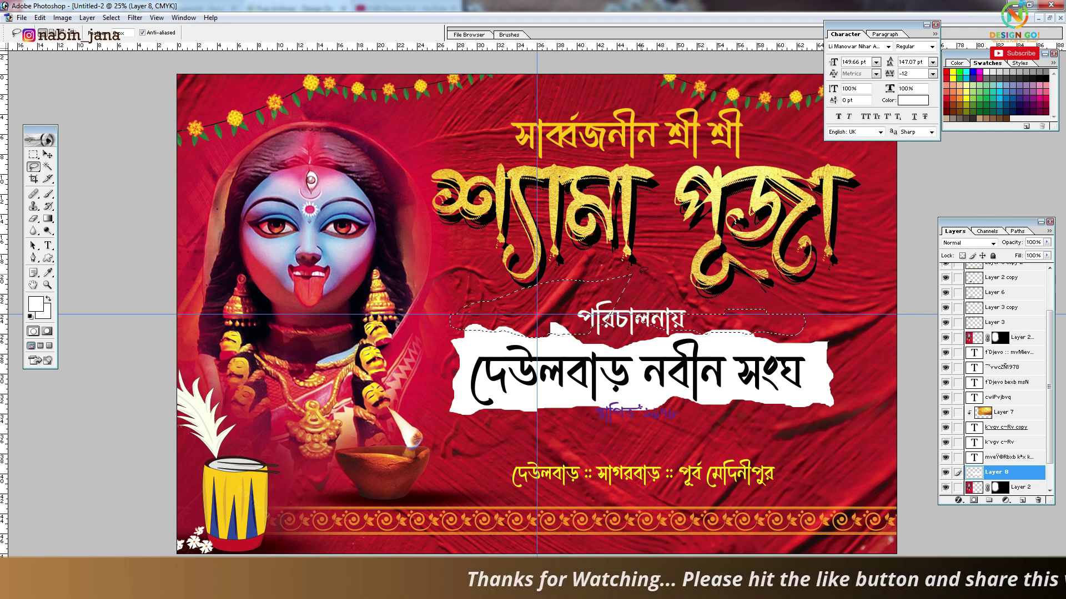
key(Delete)
key(ctrl+d)
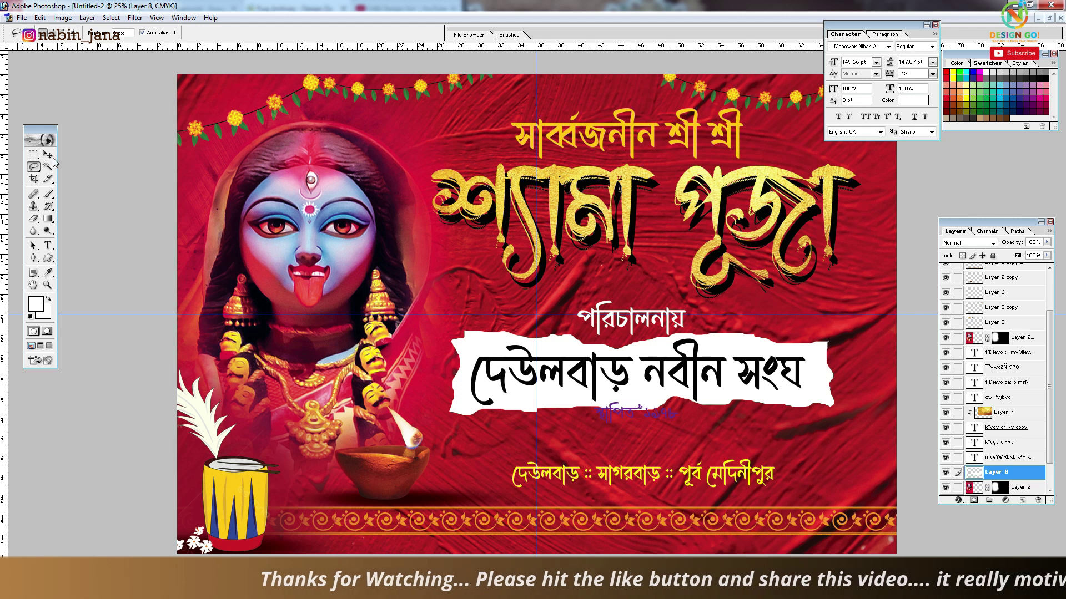
key(ctrl+t)
drag(659, 423, 658, 430)
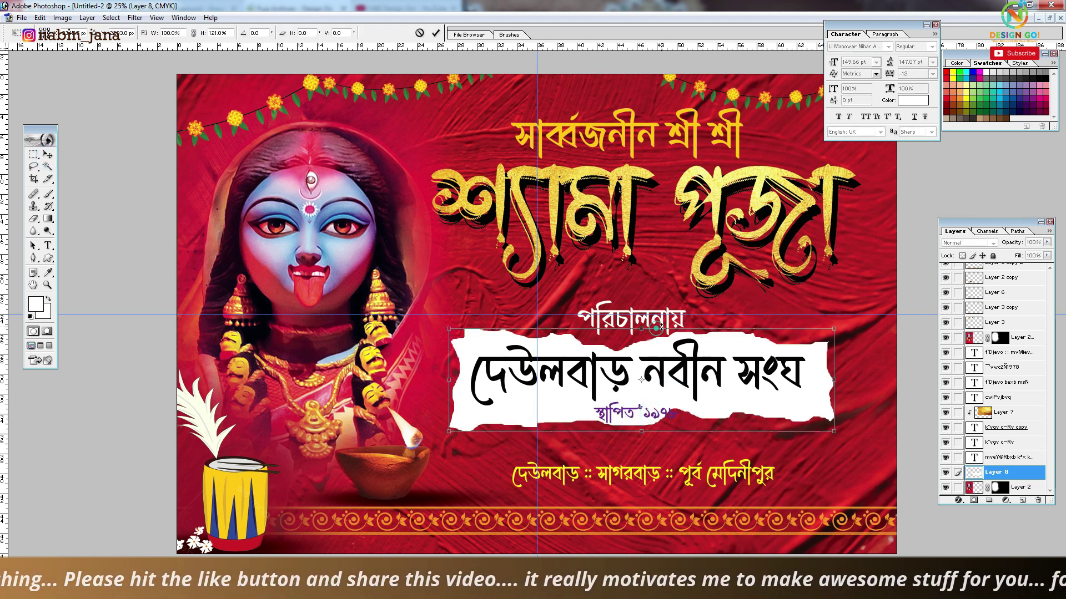
Commit the patch resize and nudge the পরিচালনায় text into place
key(Return)
ctrl+click(644, 322)
drag(484, 353, 387, 318)
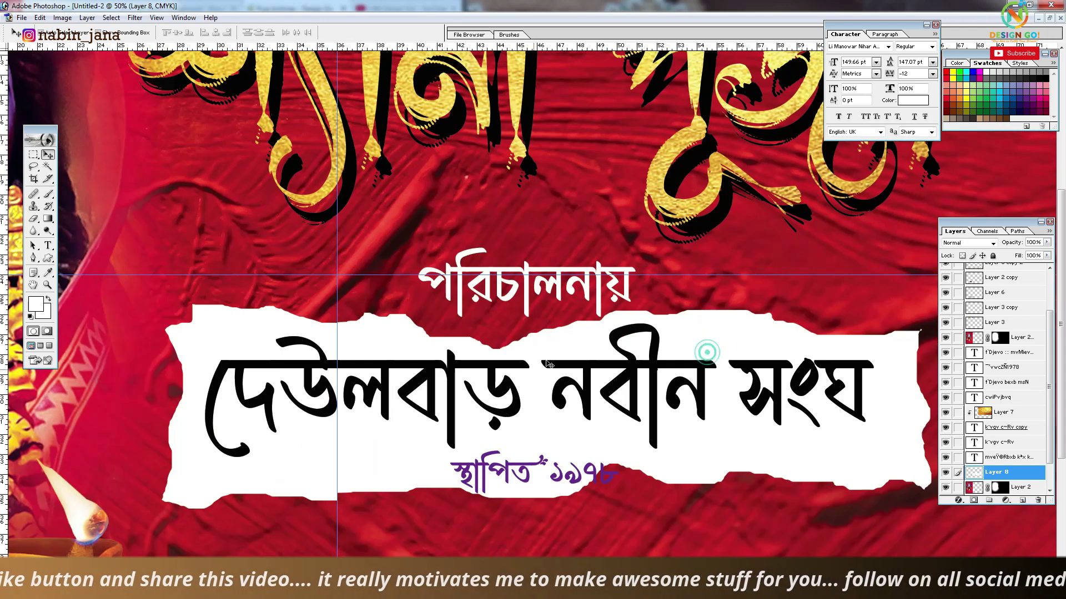
drag(599, 301, 576, 287)
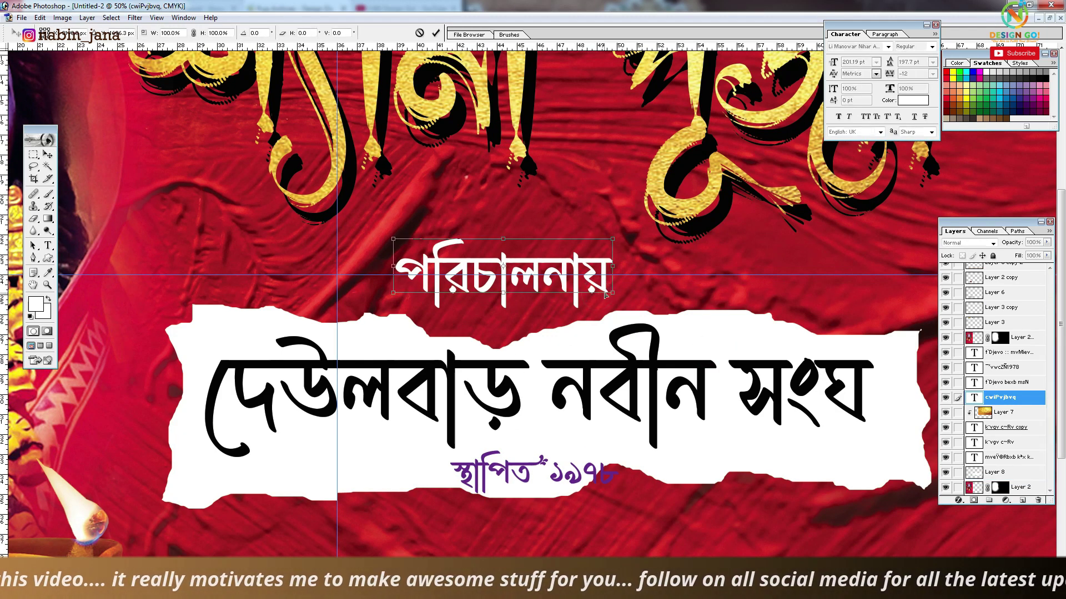
key(ctrl+t)
Add a hard black drop shadow to পরিচালনায় with opacity 100, size 0 and larger distance
click(977, 501)
click(990, 375)
text(100)
drag(895, 392, 892, 392)
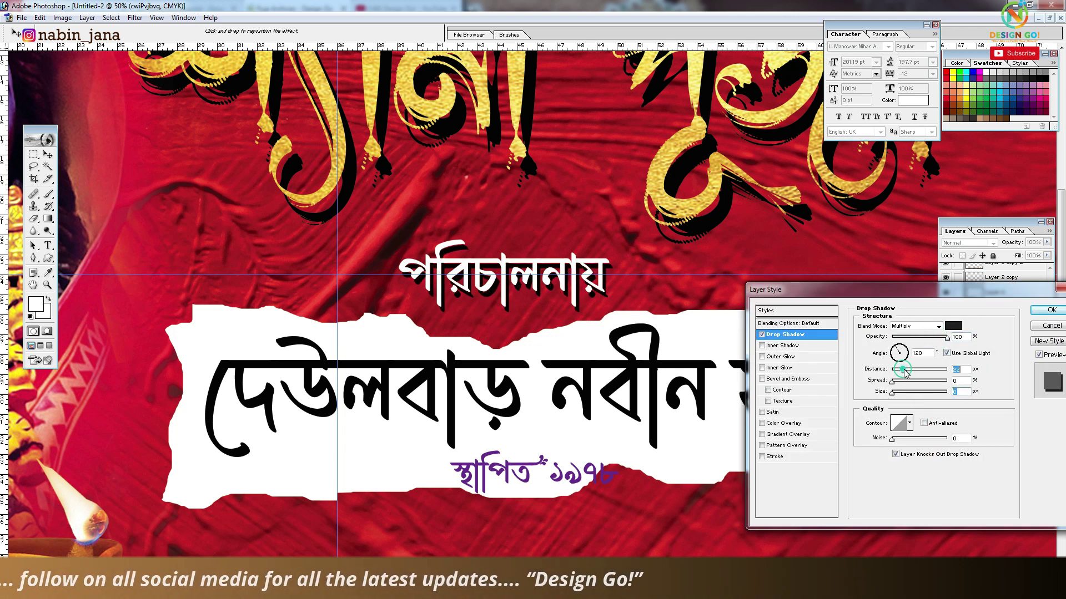
drag(532, 326, 538, 333)
key(Return)
alt+click(625, 372)
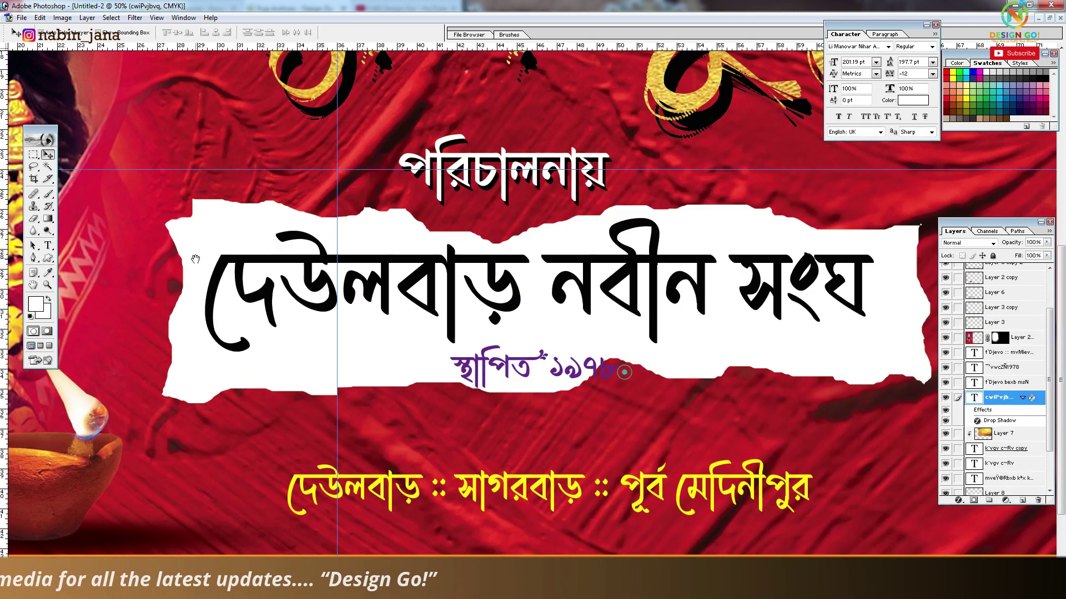
ctrl+click(612, 290)
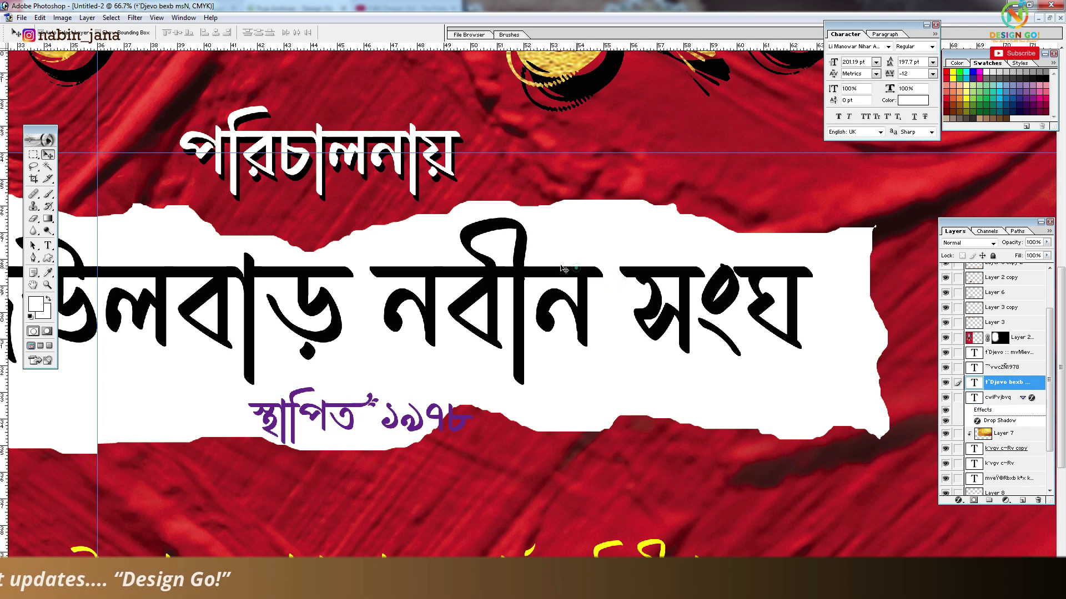
click(913, 100)
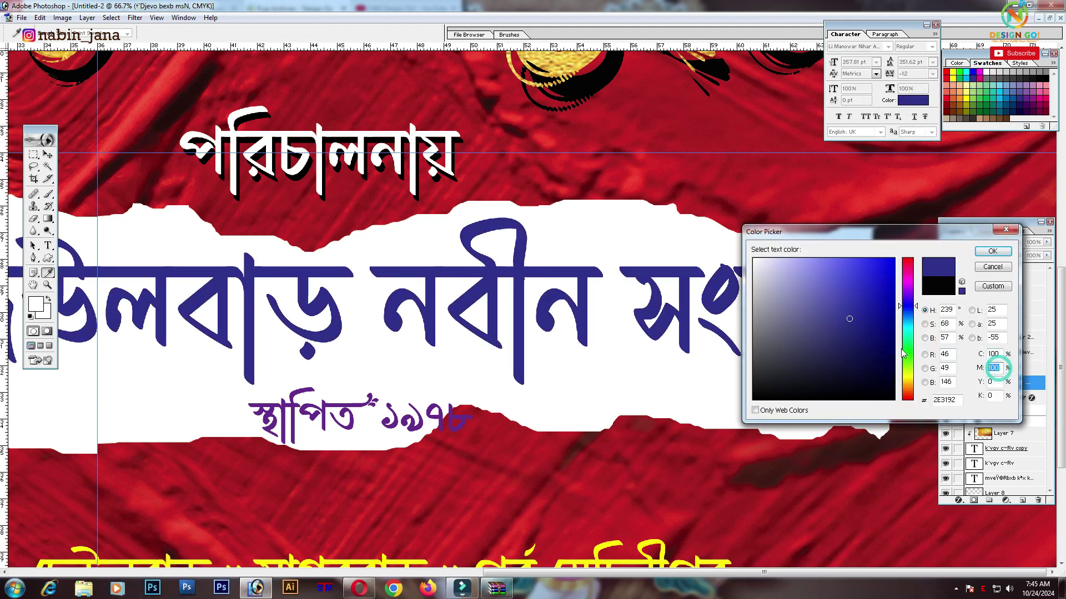
Colour the club name blue 005EAD and add a sharp, pale grey drop shadow
text(67)
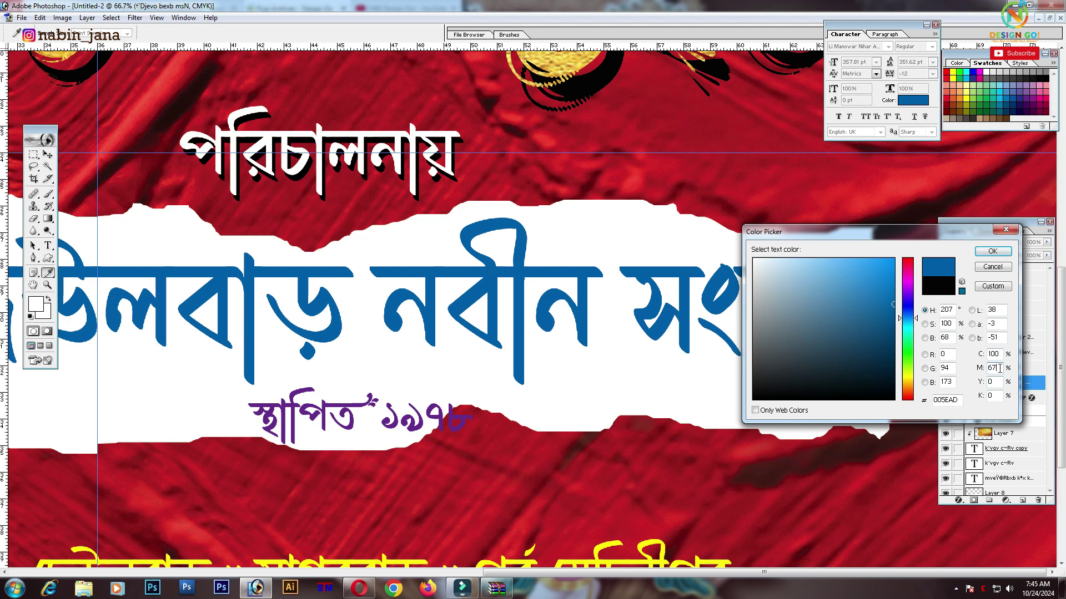
click(992, 252)
click(958, 500)
click(982, 383)
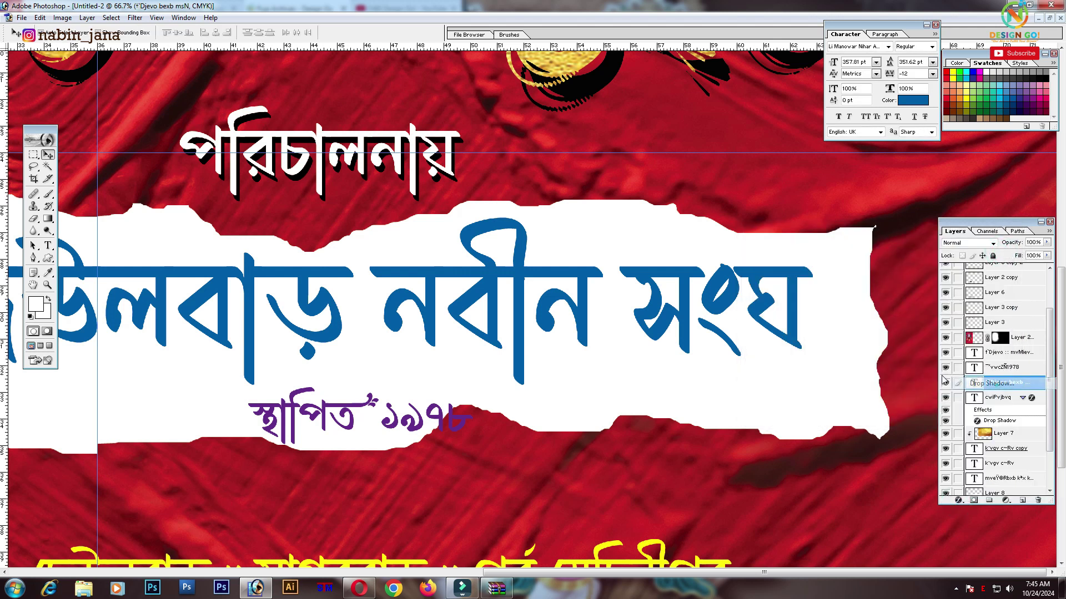
drag(940, 338, 947, 337)
mouse_move(900, 395)
mouse_down()
mouse_move(891, 393)
mouse_move(909, 370)
mouse_up()
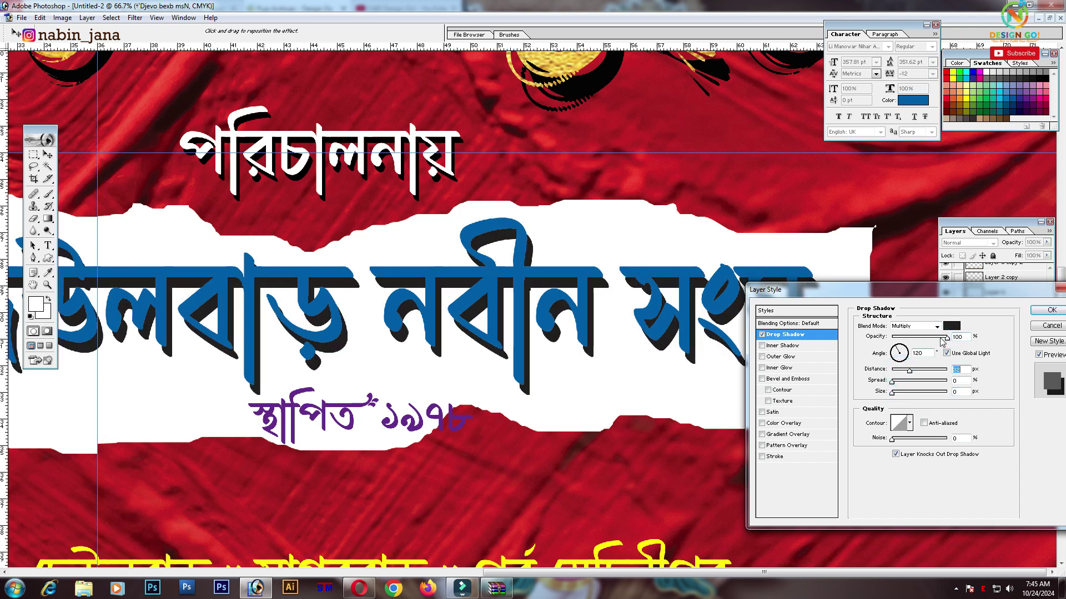
drag(943, 337, 907, 337)
Add a white stroke outline to the club name and fine-tune the shadow distance
click(775, 457)
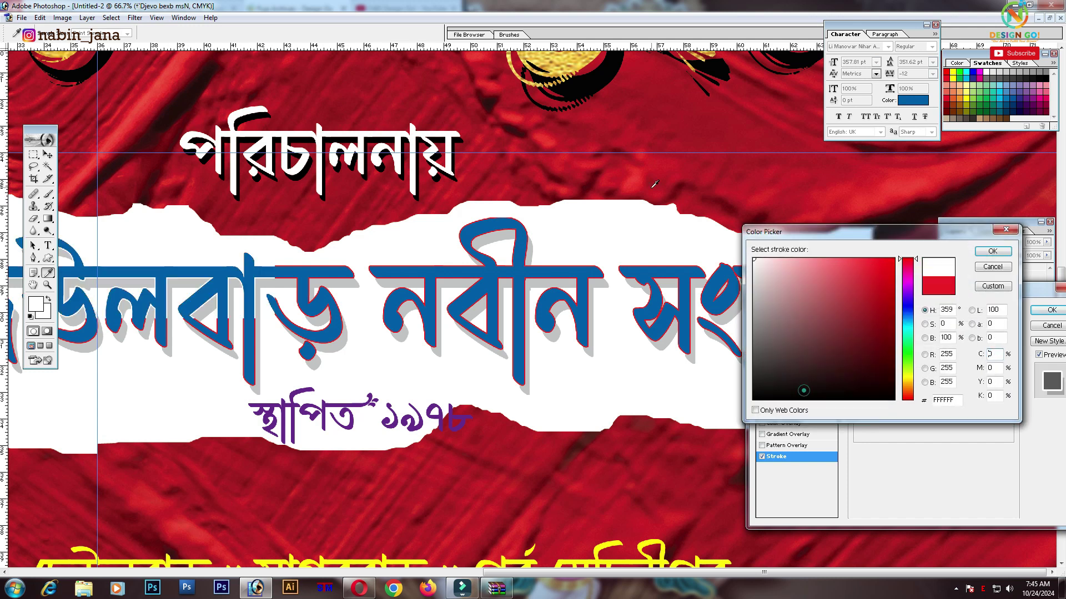
click(898, 325)
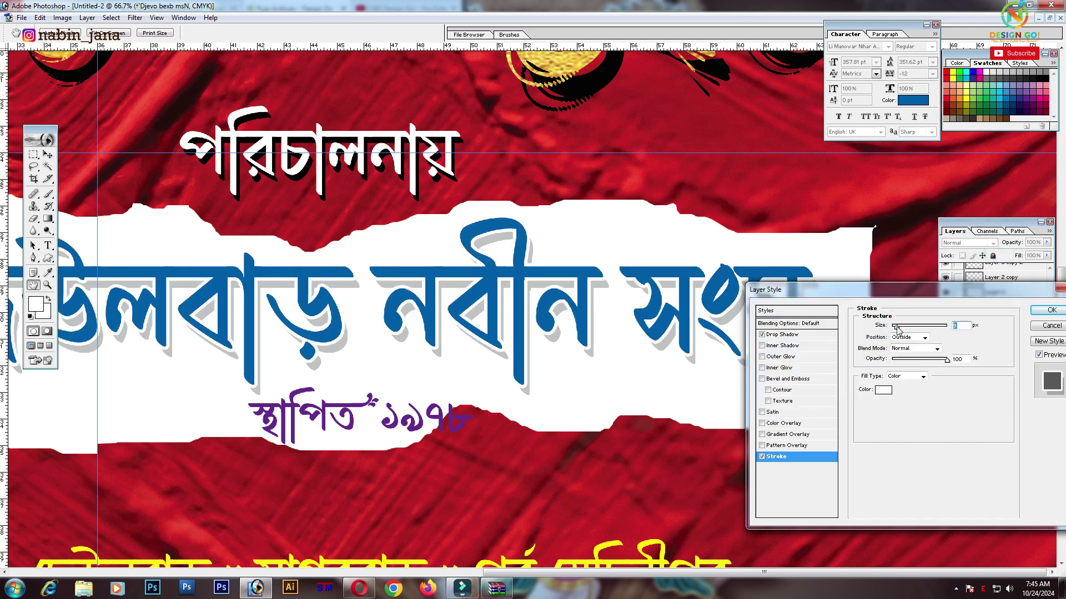
click(799, 335)
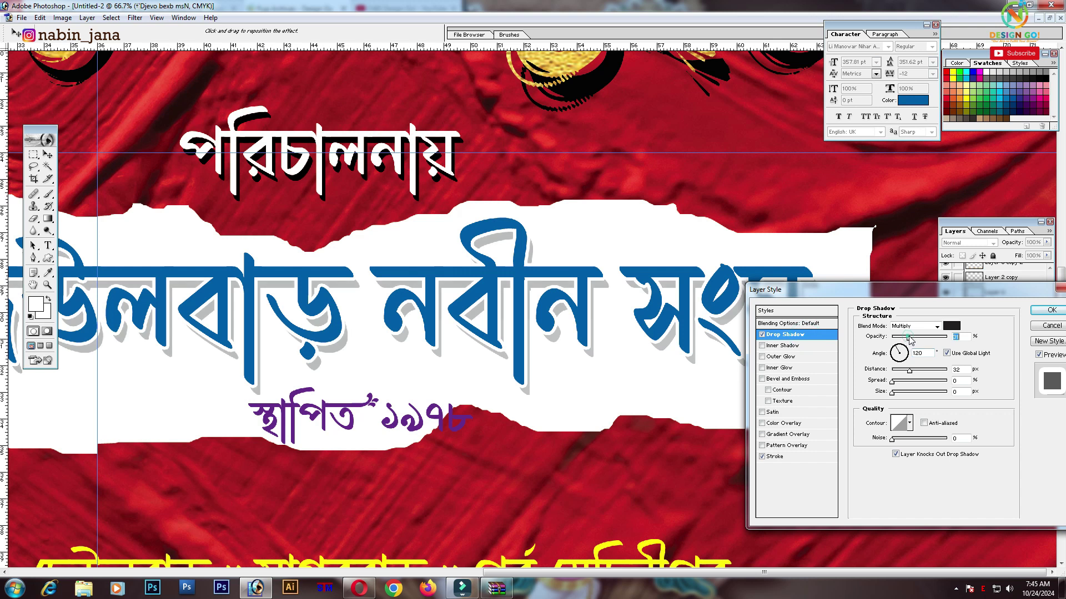
drag(908, 370, 903, 338)
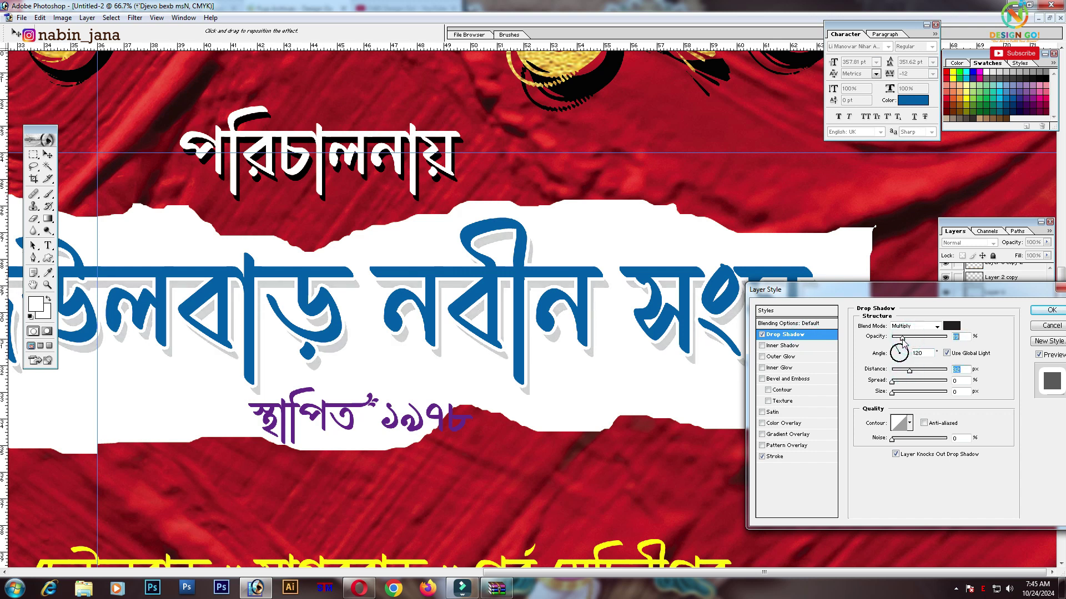
click(1052, 311)
key(ctrl+minus)
key(ctrl+minus)
key(ctrl+minus)
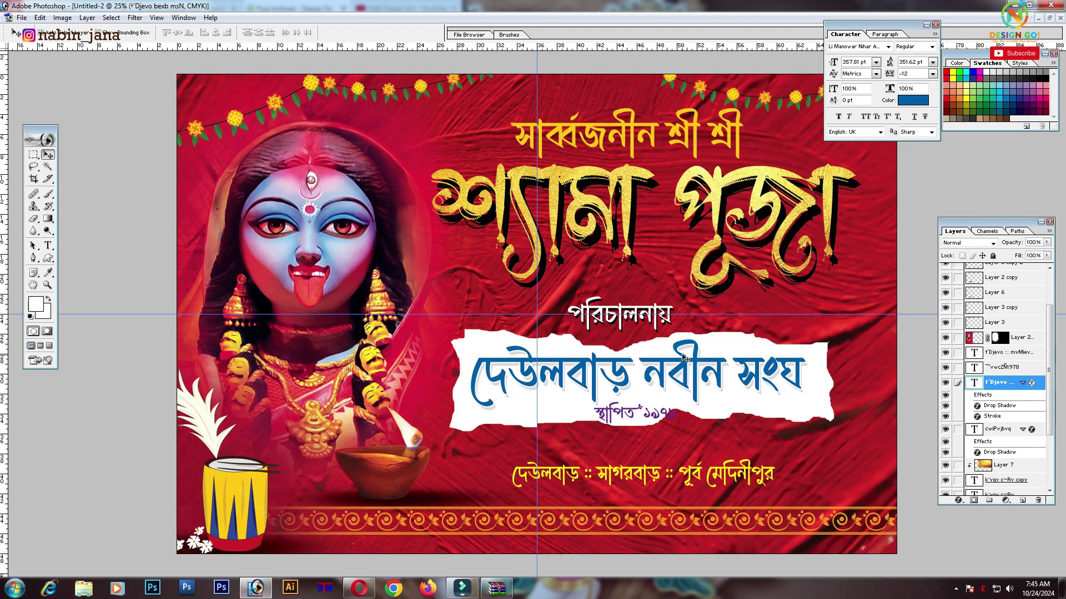
Shrink the purple founding-year line slightly with Free Transform
key(ctrl+plus)
key(ctrl+plus)
key(ctrl+plus)
drag(466, 502, 402, 251)
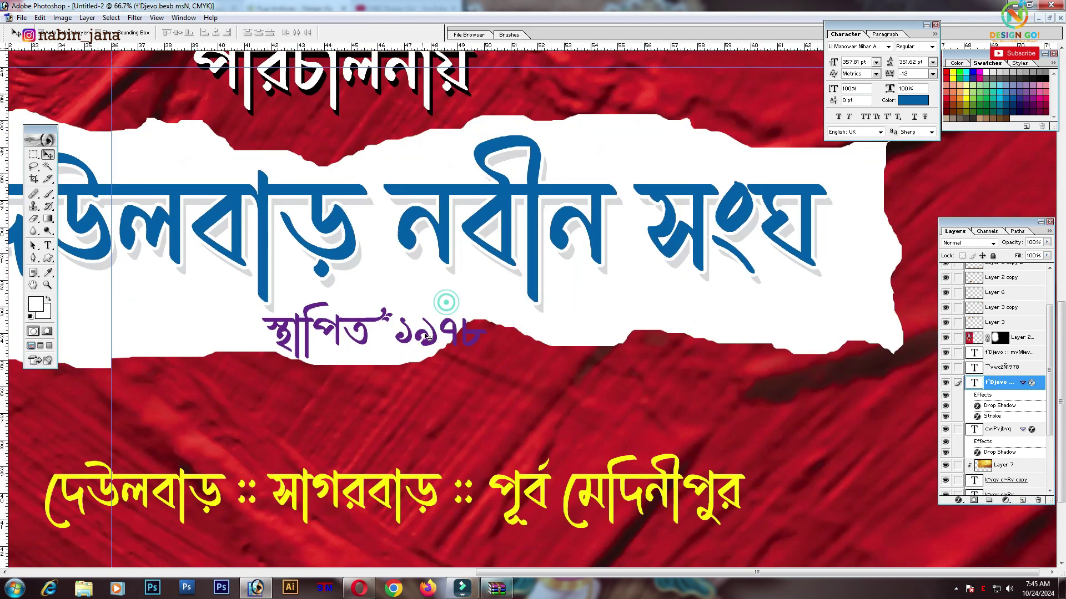
ctrl+click(444, 311)
key(ctrl+t)
drag(490, 327, 465, 327)
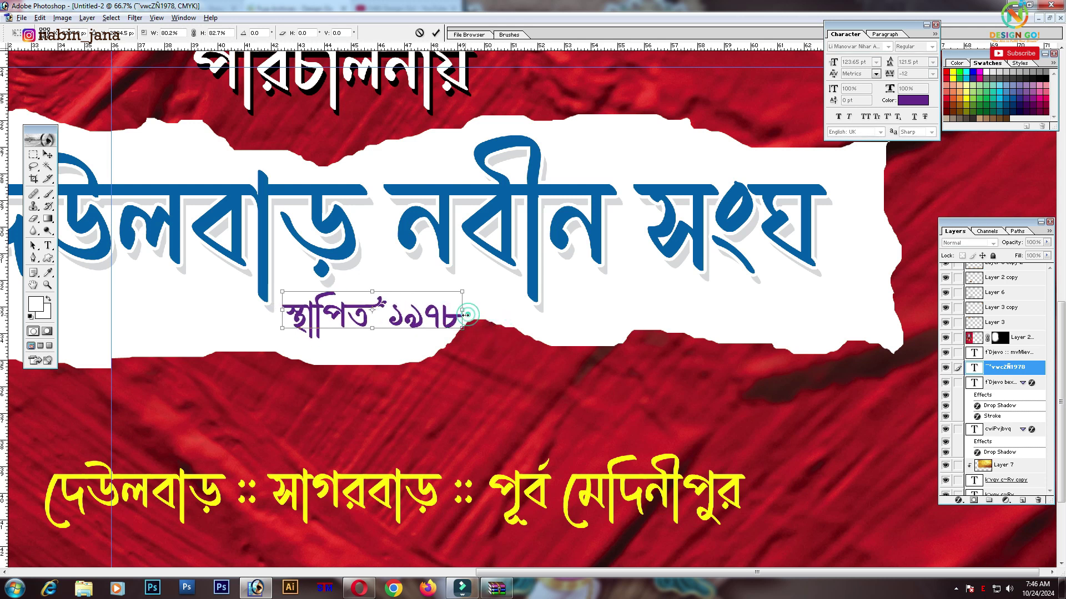
key(Return)
key(ctrl+minus)
key(ctrl+minus)
key(ctrl+minus)
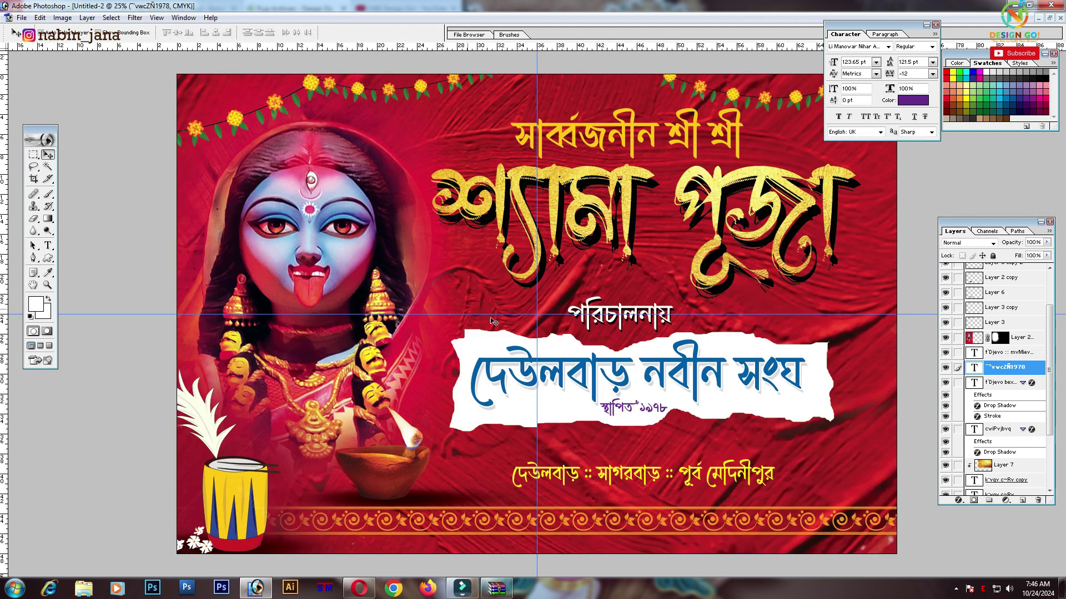
Link the founding-year text to the blue club name and move both down together
click(632, 400)
drag(699, 473, 697, 457)
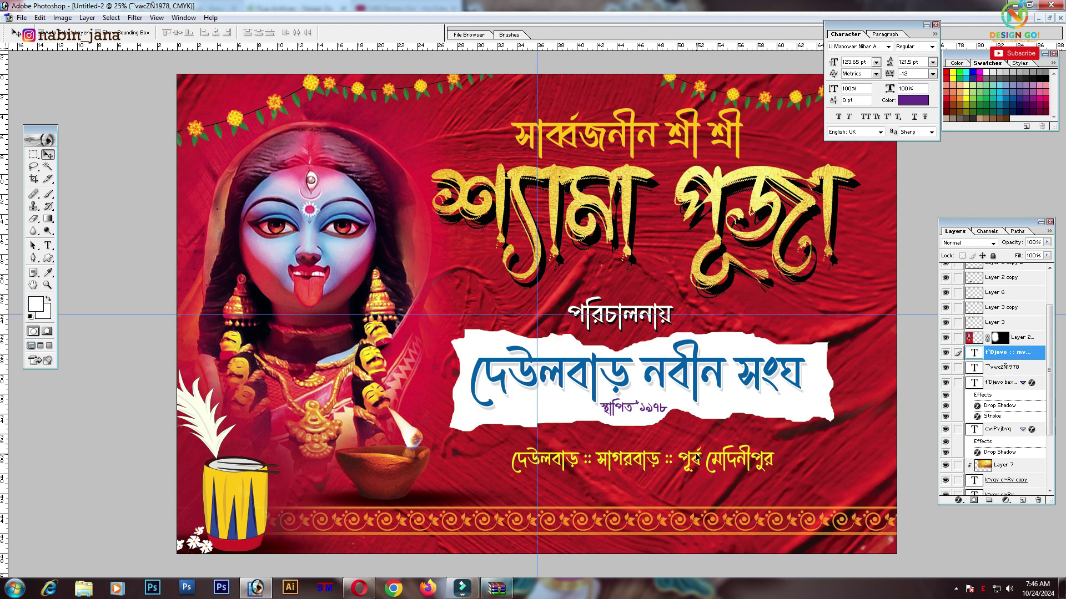
key(ctrl+z)
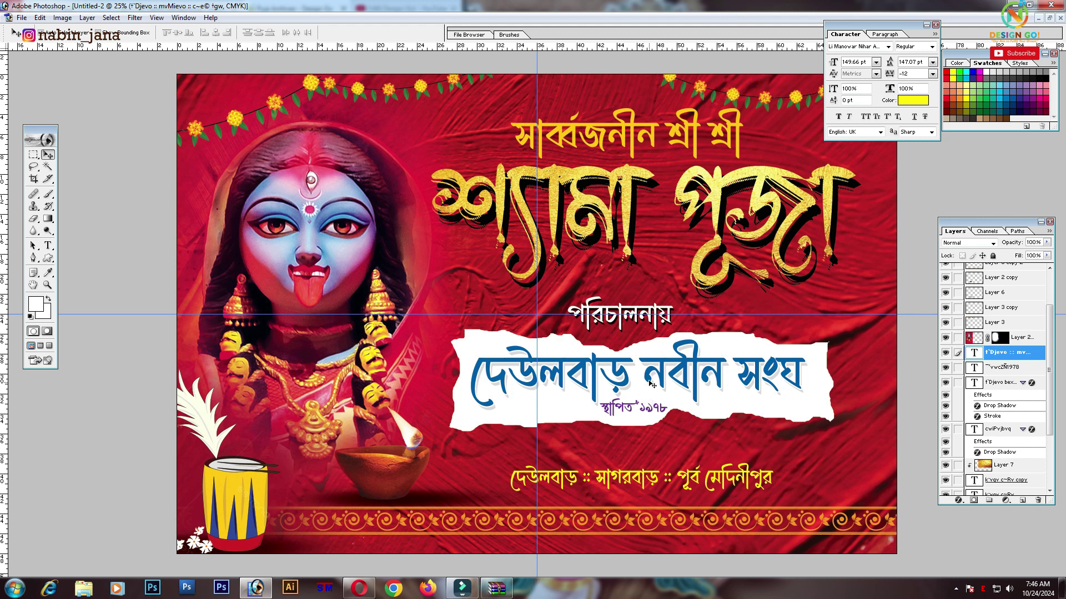
click(647, 376)
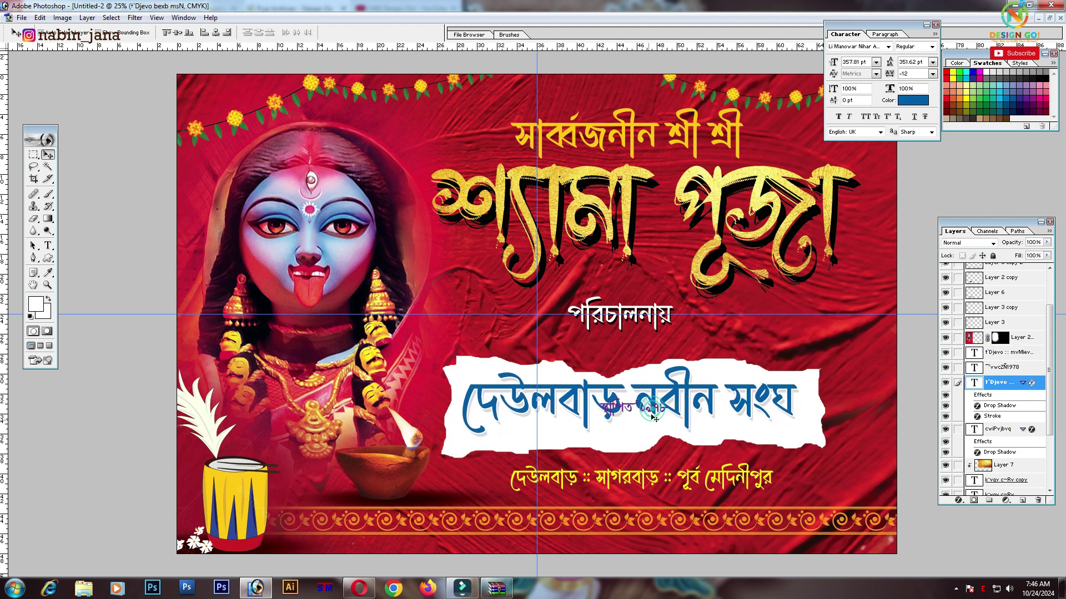
ctrl+shift+click(664, 410)
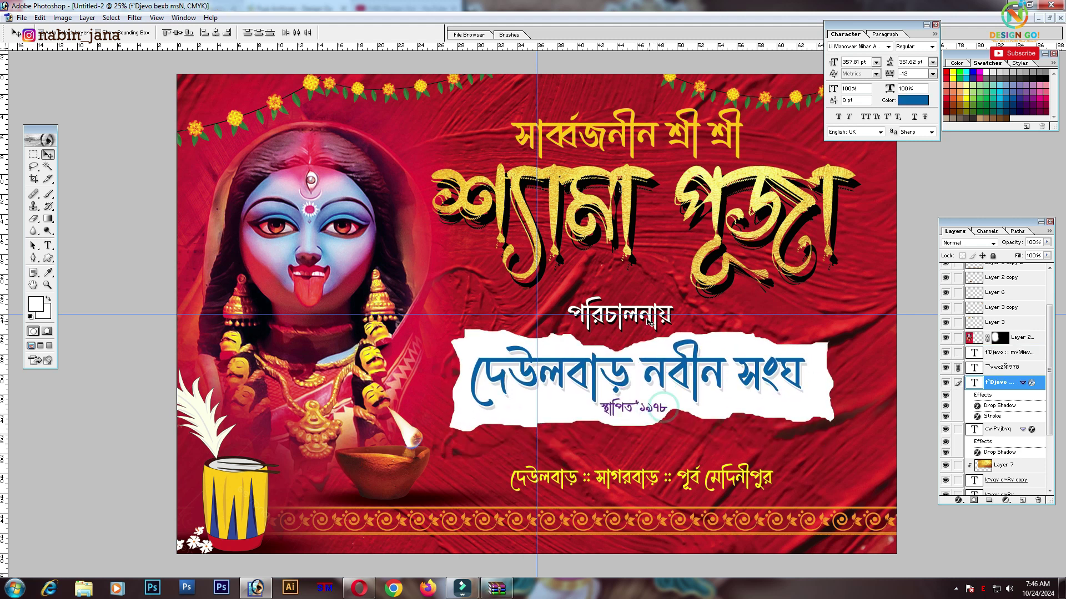
drag(644, 319, 644, 336)
Scale the white club-name banner and its text up to about 105%
key(ctrl+t)
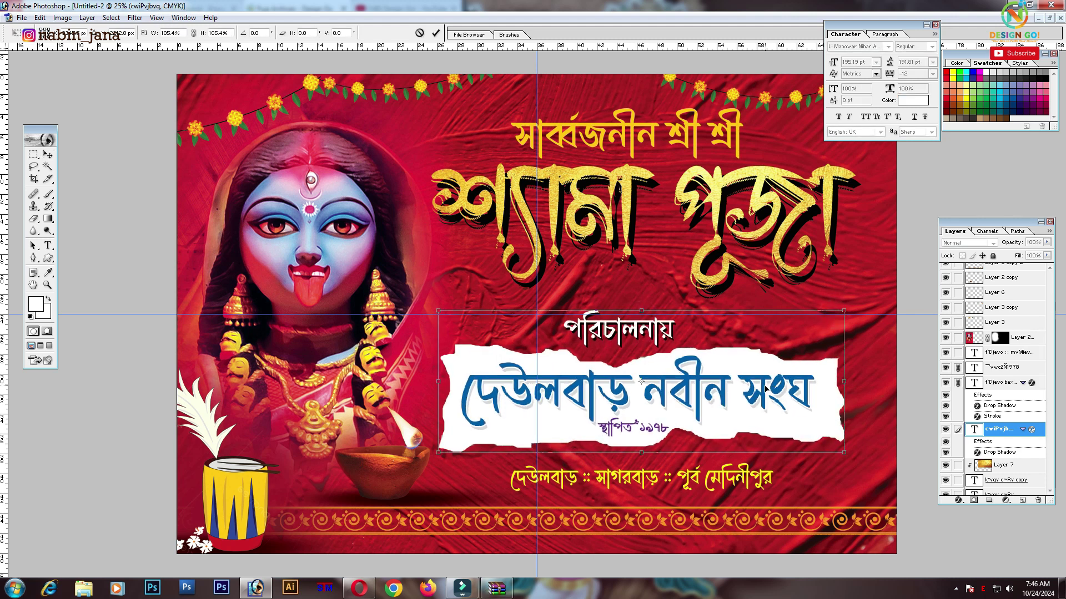
drag(835, 314, 843, 314)
key(Return)
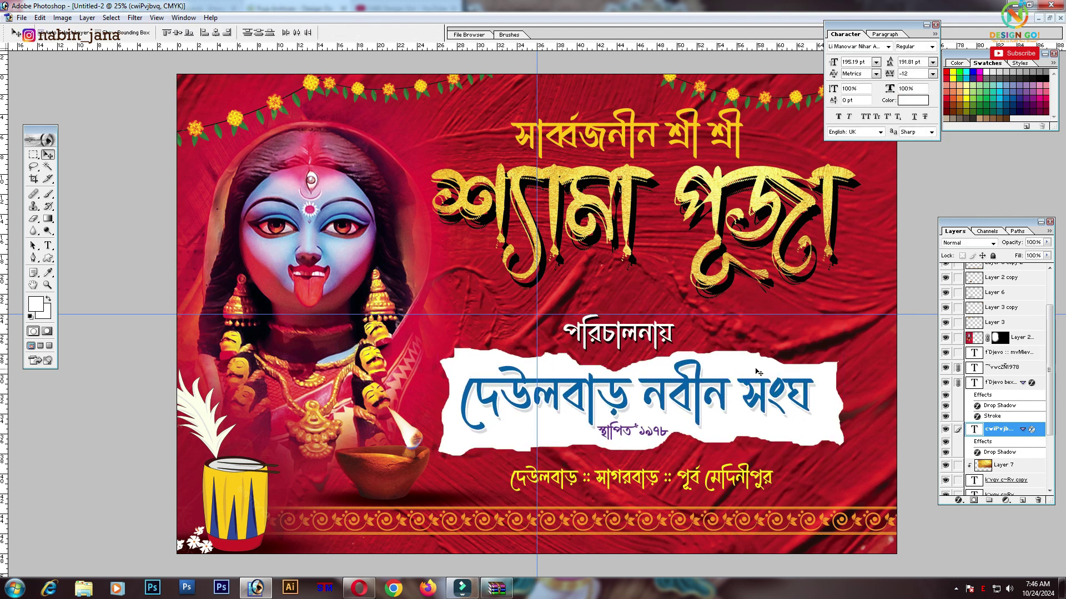
key(ctrl+minus)
Zoom in on the big golden title and select its layer
key(ctrl+plus)
key(ctrl+plus)
key(ctrl+plus)
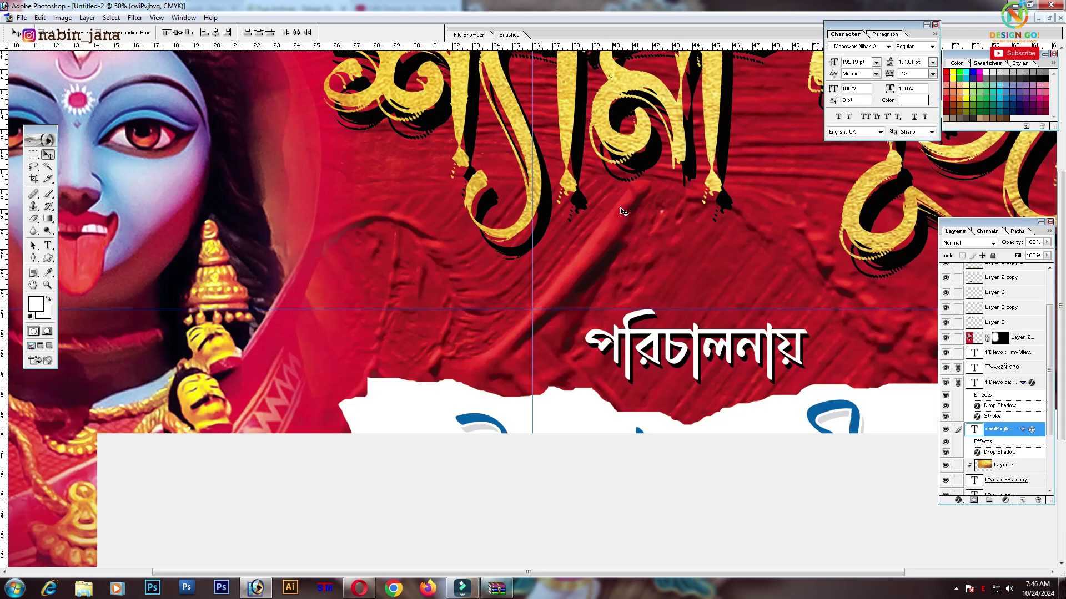
drag(582, 131, 387, 342)
ctrl+click(535, 156)
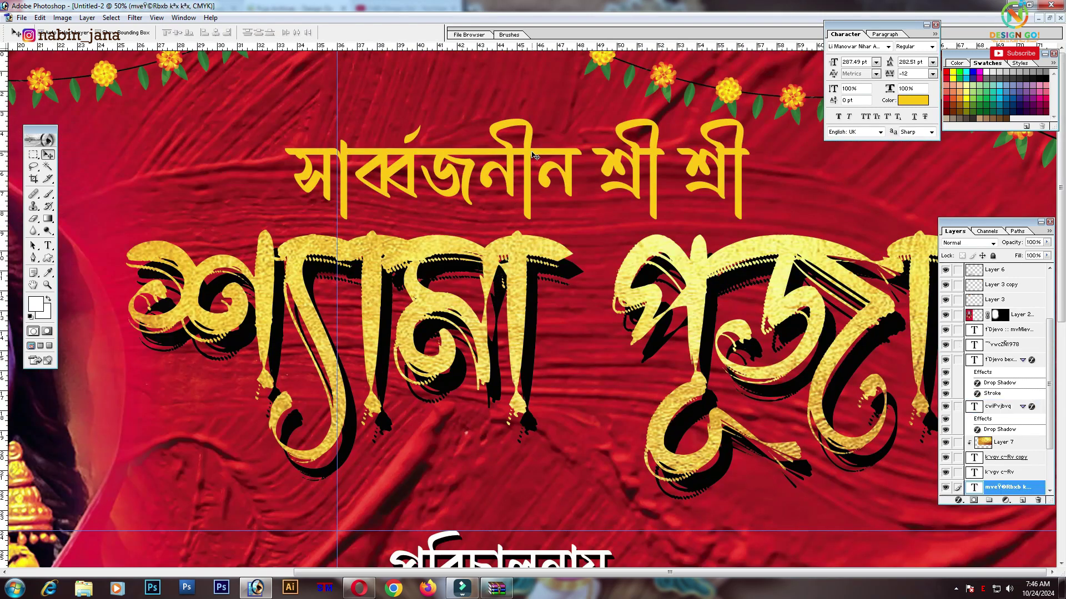
Give the golden title a hard drop shadow with Size 0 and a larger distance
click(956, 498)
click(994, 370)
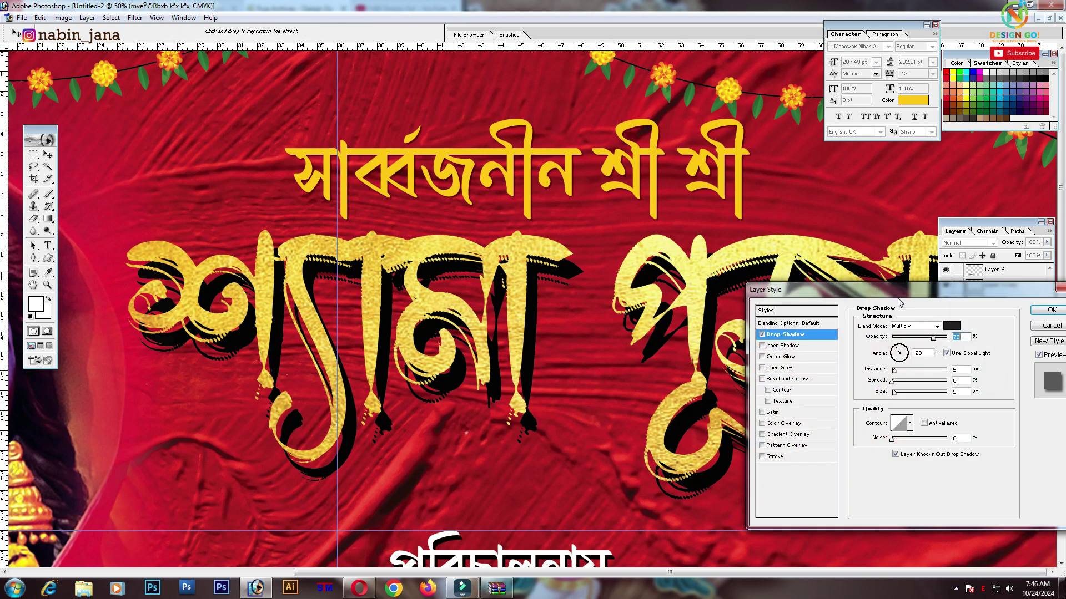
drag(894, 392, 906, 370)
click(1052, 309)
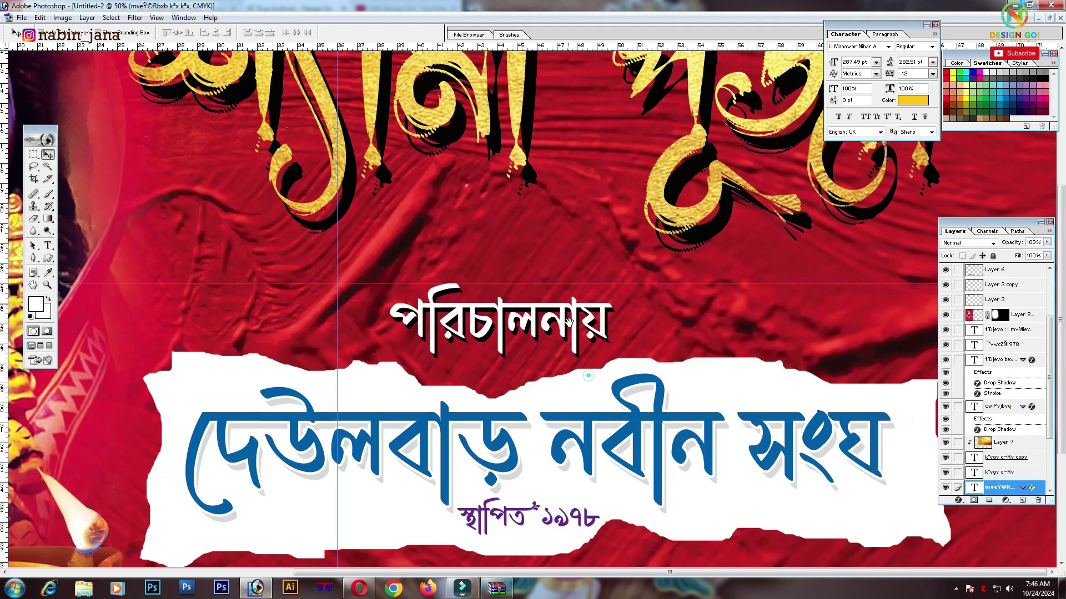
Add a drop shadow to the yellow address line layer
scroll(566, 317, down, 10)
click(1004, 329)
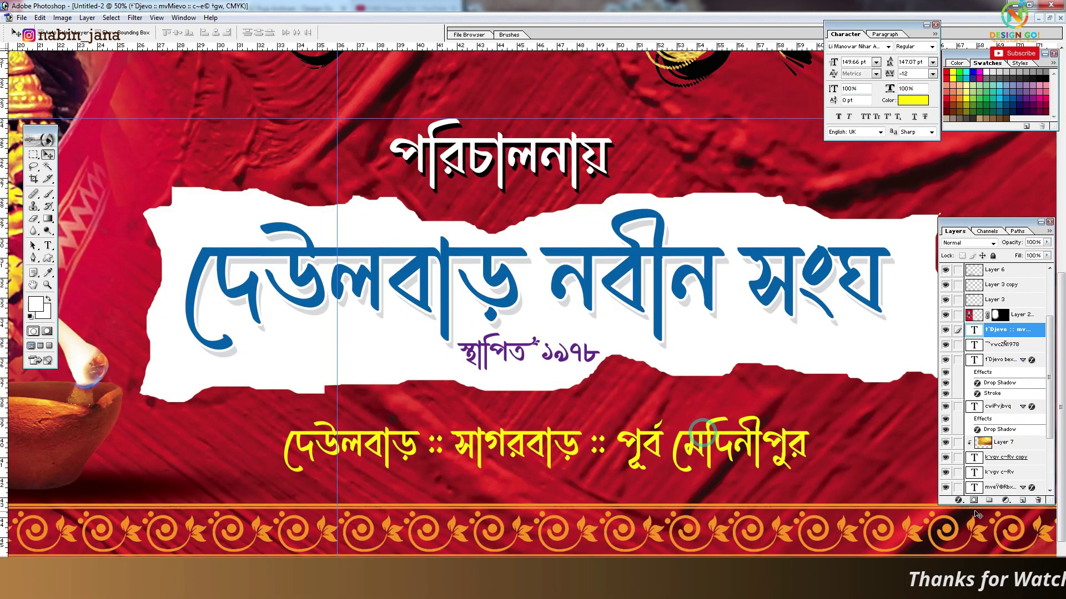
click(958, 500)
click(991, 386)
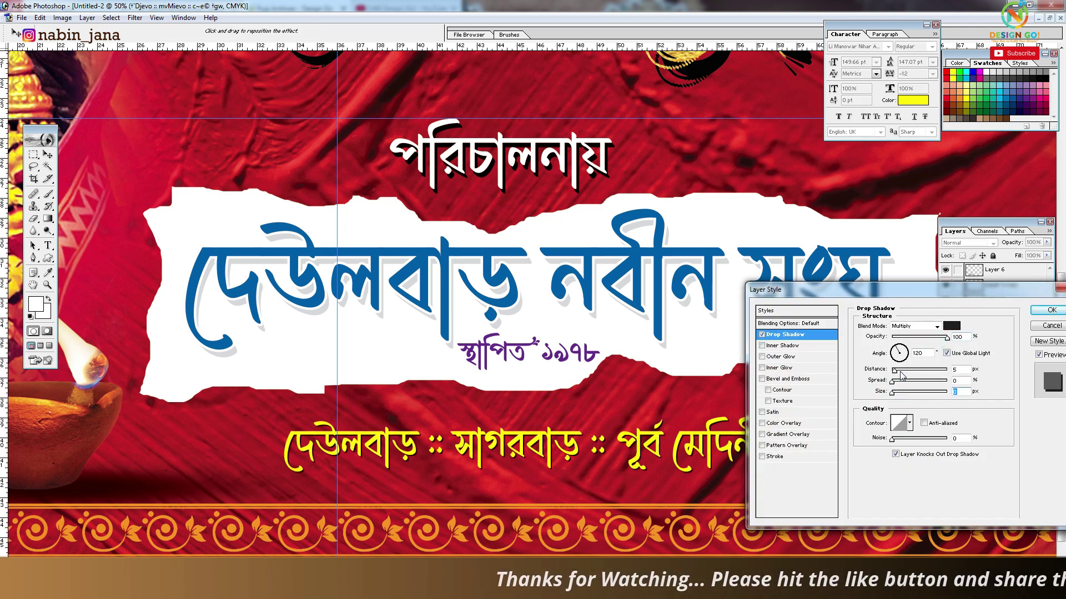
click(1051, 309)
Float the document windows and move the gold-texture document aside
key(ctrl+minus)
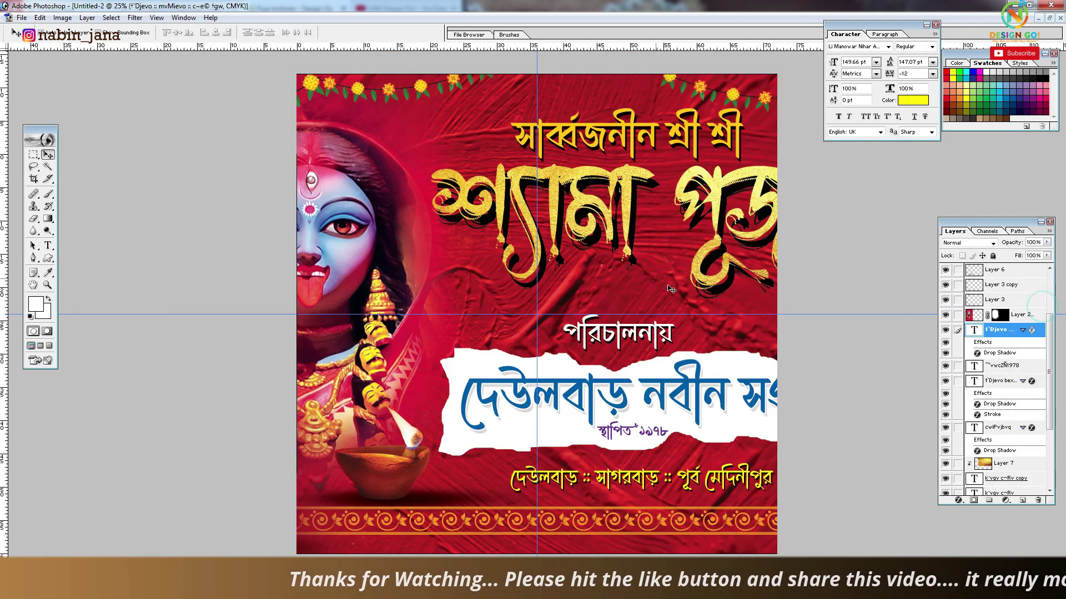
key(ctrl+minus)
ctrl+click(767, 344)
click(1049, 21)
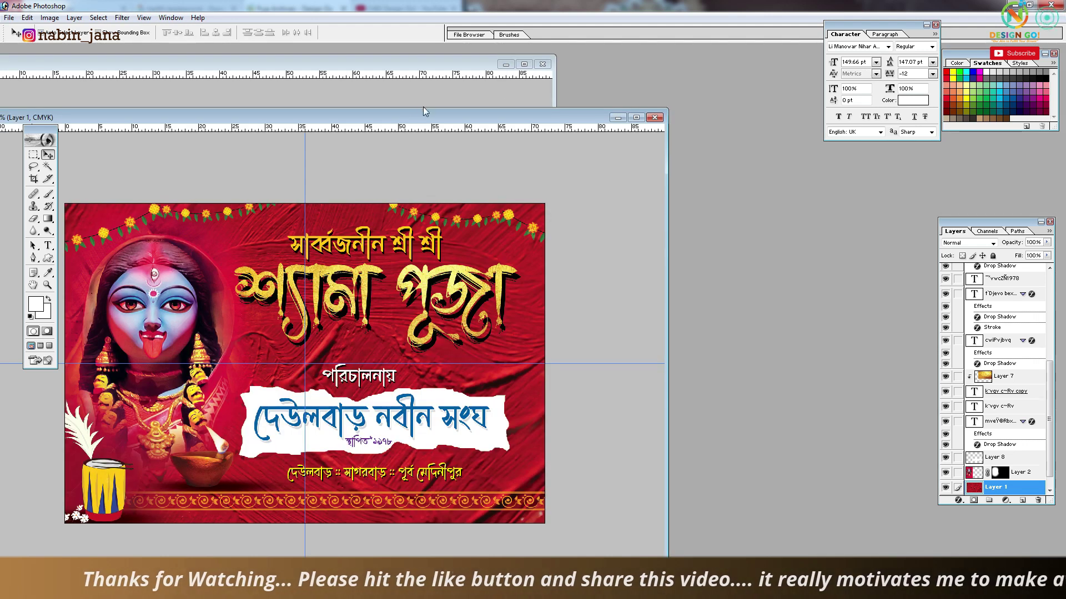
drag(389, 117, 916, 136)
click(383, 64)
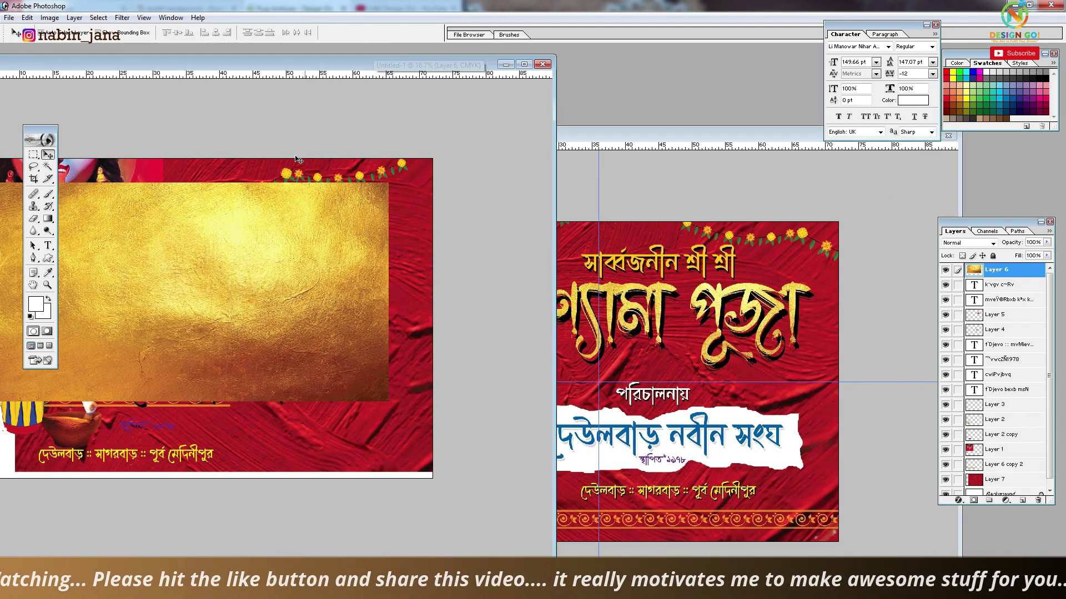
drag(350, 431, 184, 333)
Copy the green leaves layer from Untitled-1 into the banner document and maximize it
ctrl+click(318, 260)
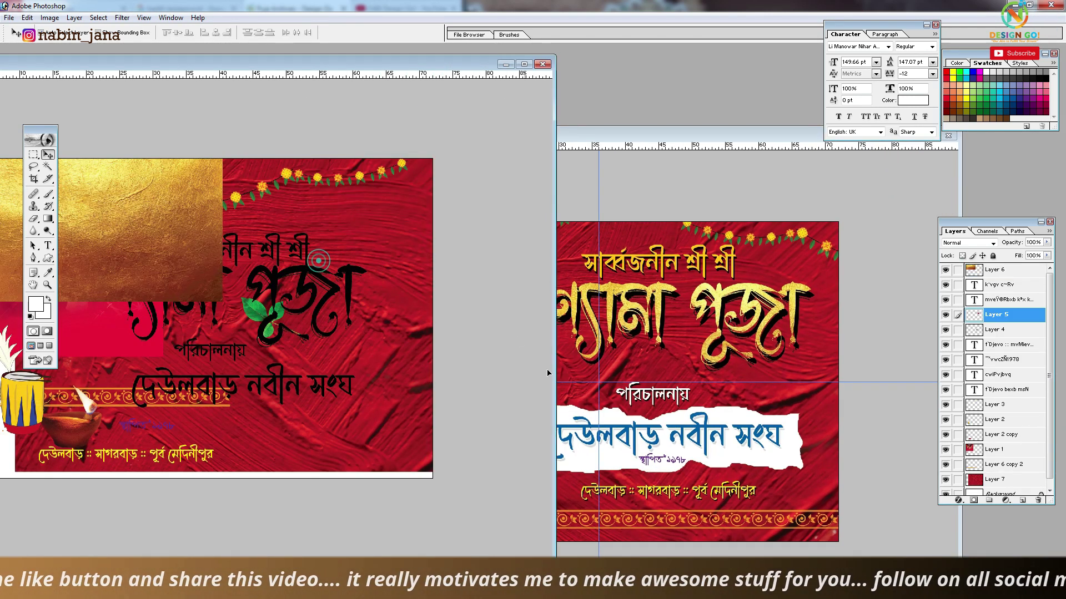
click(787, 392)
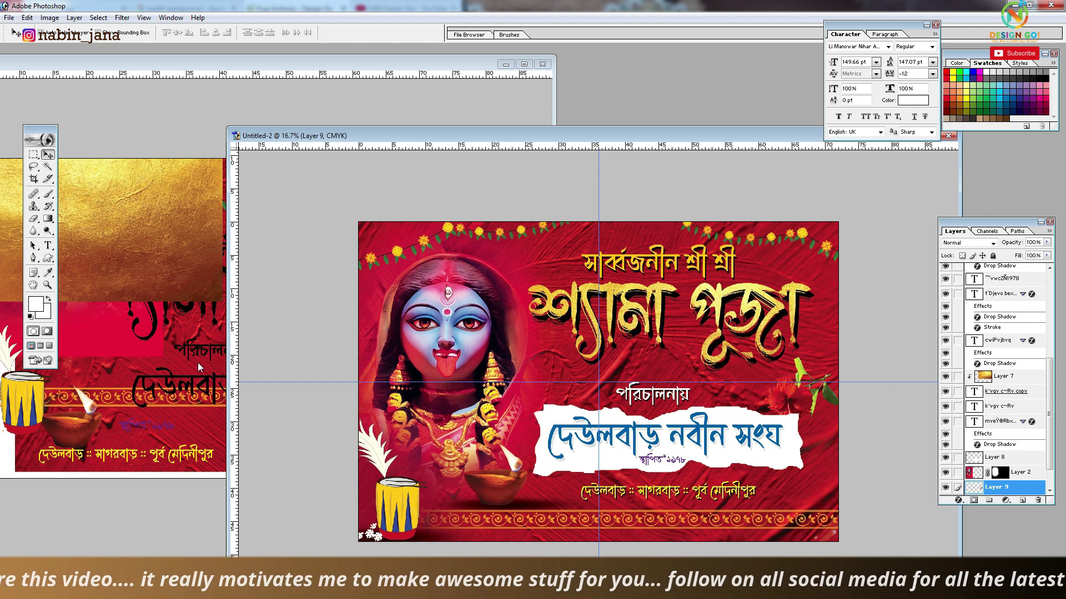
drag(197, 362, 811, 438)
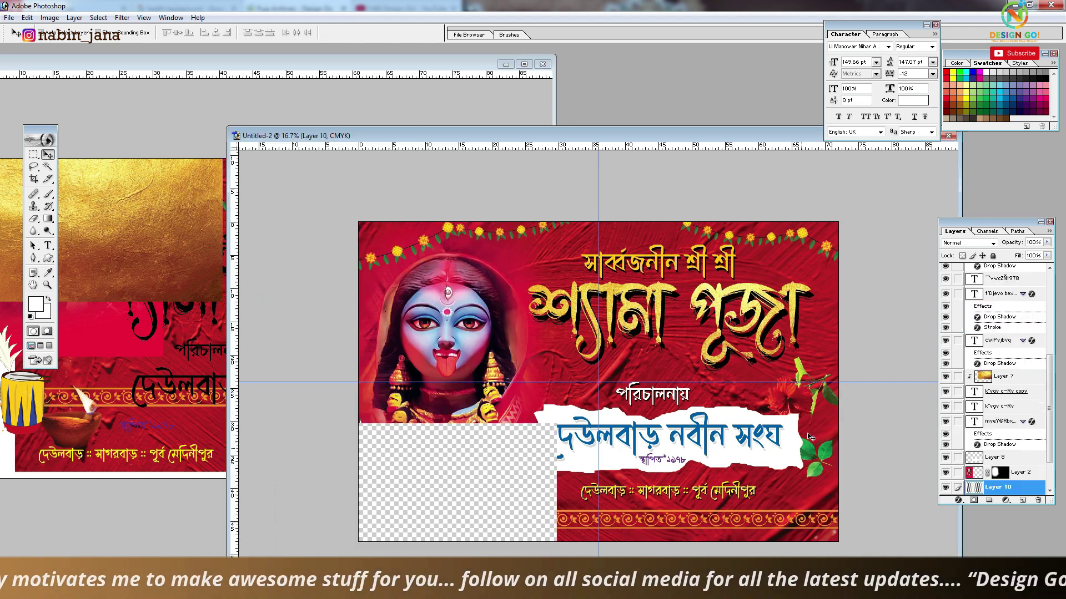
drag(768, 135, 397, 139)
click(518, 131)
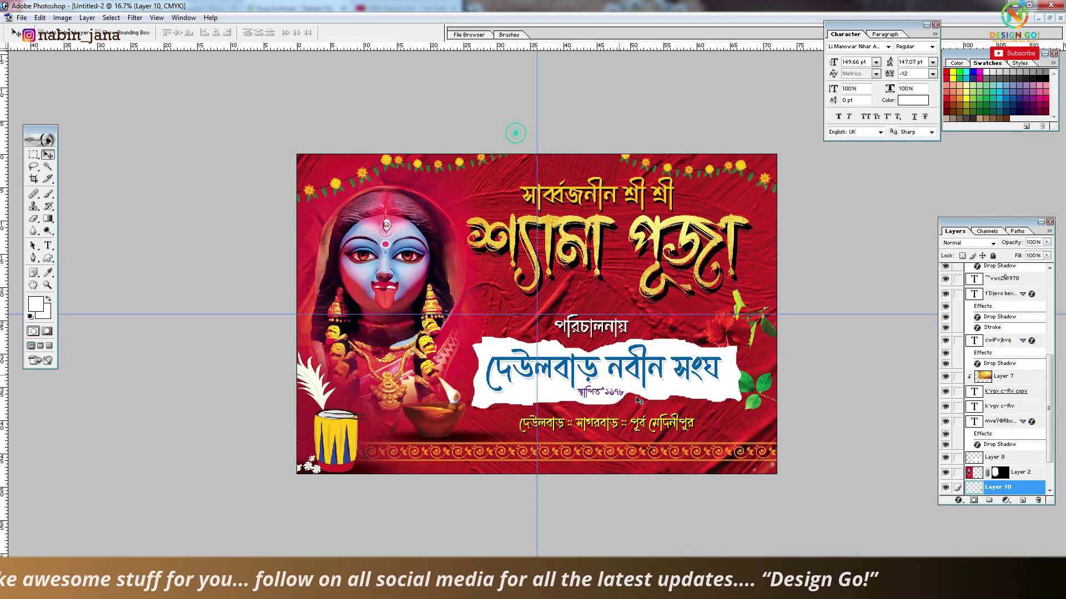
Stretch the white club-name strip slightly wider and raise the red flower layer
click(994, 457)
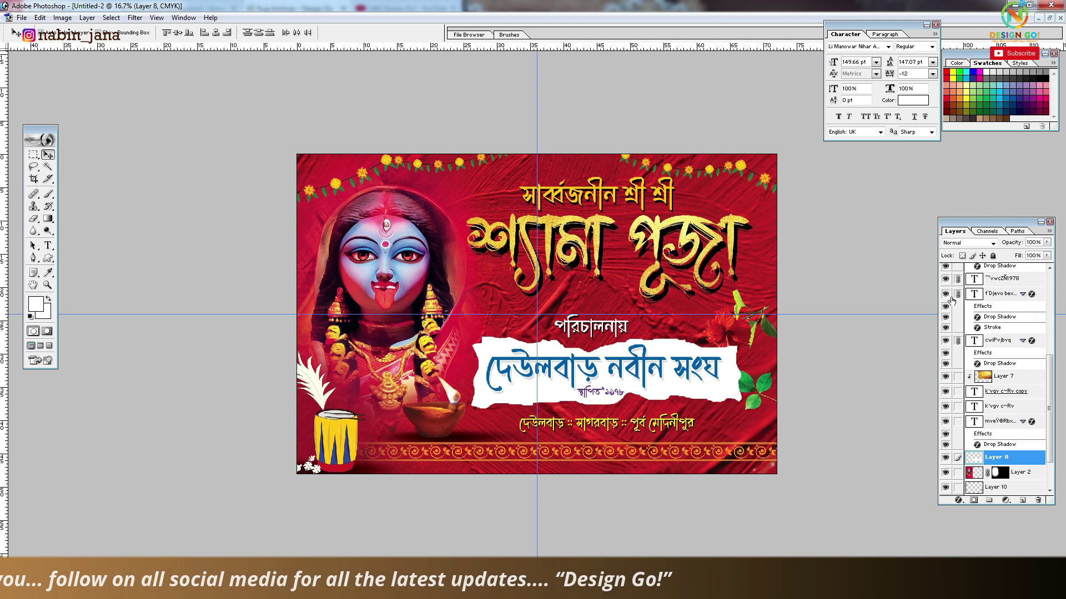
key(ctrl+t)
drag(750, 372, 764, 372)
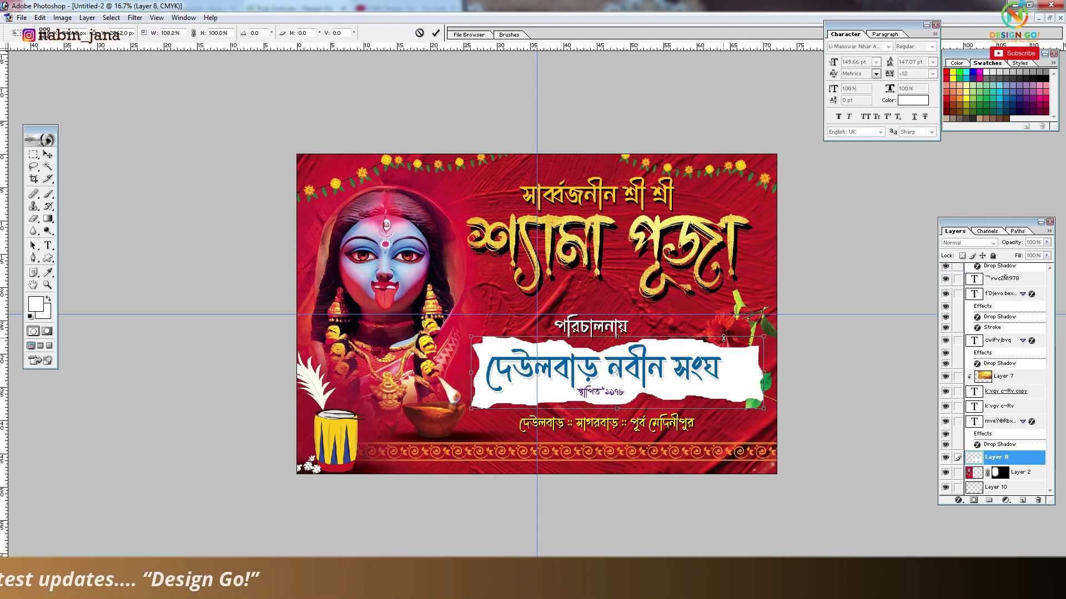
key(Return)
key(ctrl+shift+alt+n)
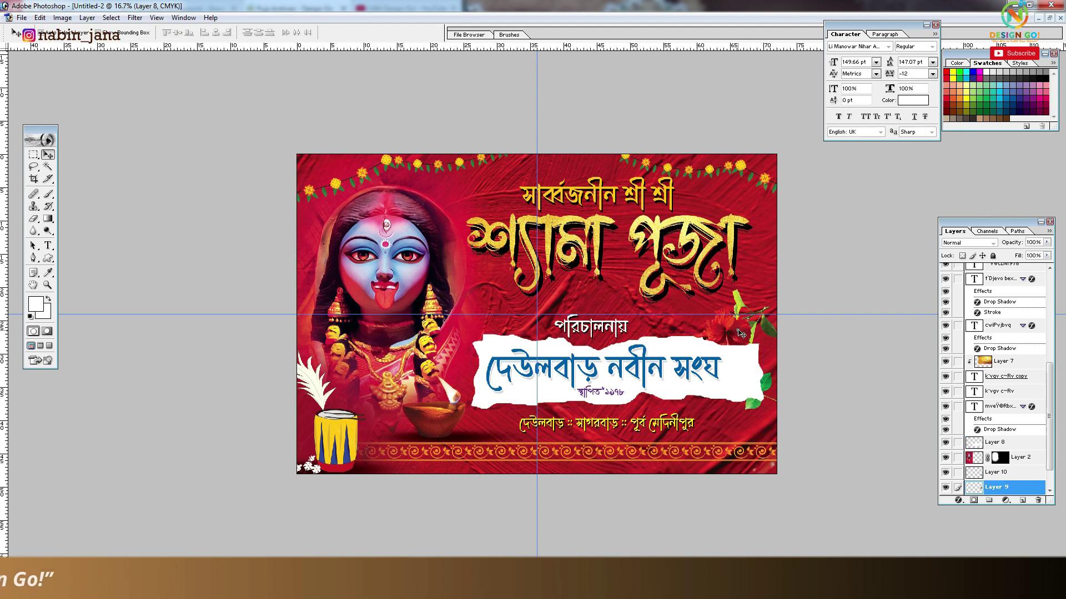
key(ctrl+bracketright)
key(ctrl+bracketright)
key(ctrl+bracketright)
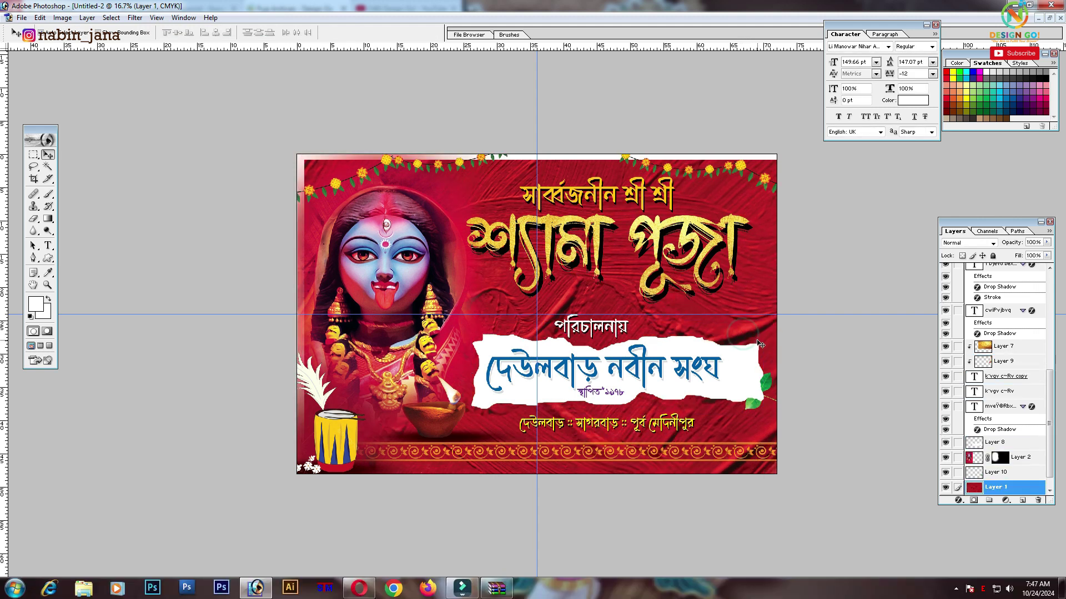
Reveal the red hibiscus beside the banner and enlarge it slightly
ctrl+click(769, 340)
scroll(1009, 478, down, 1)
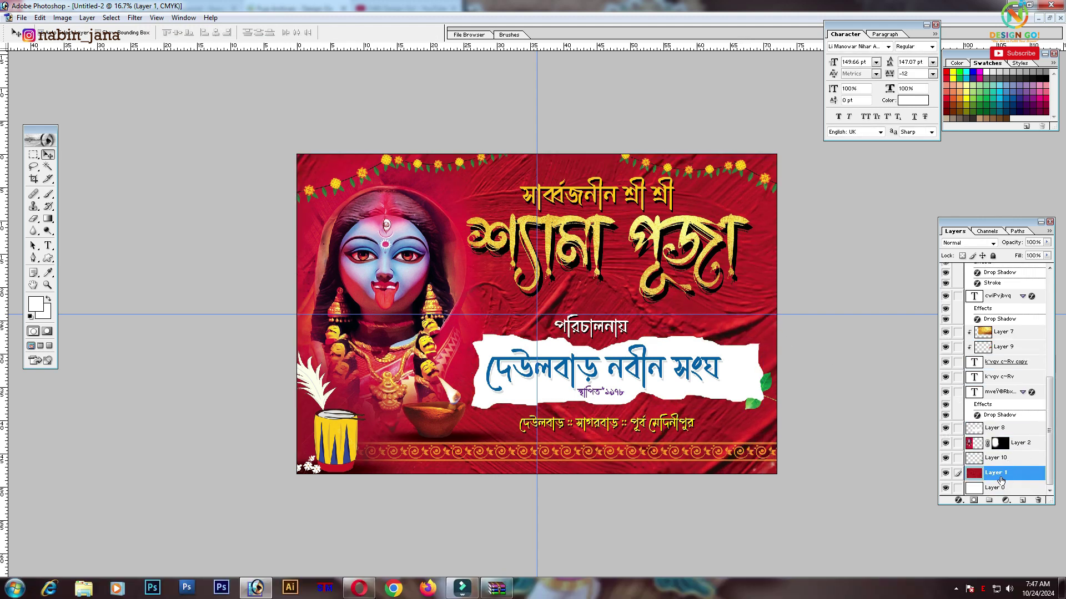
key(ctrl+z)
scroll(979, 395, up, 1)
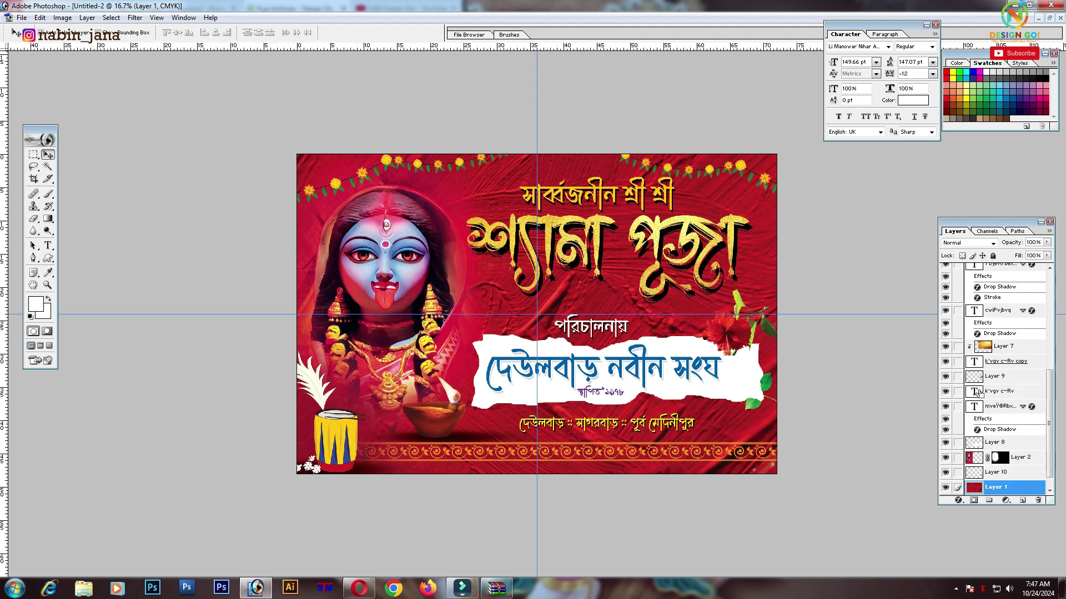
drag(734, 340, 740, 348)
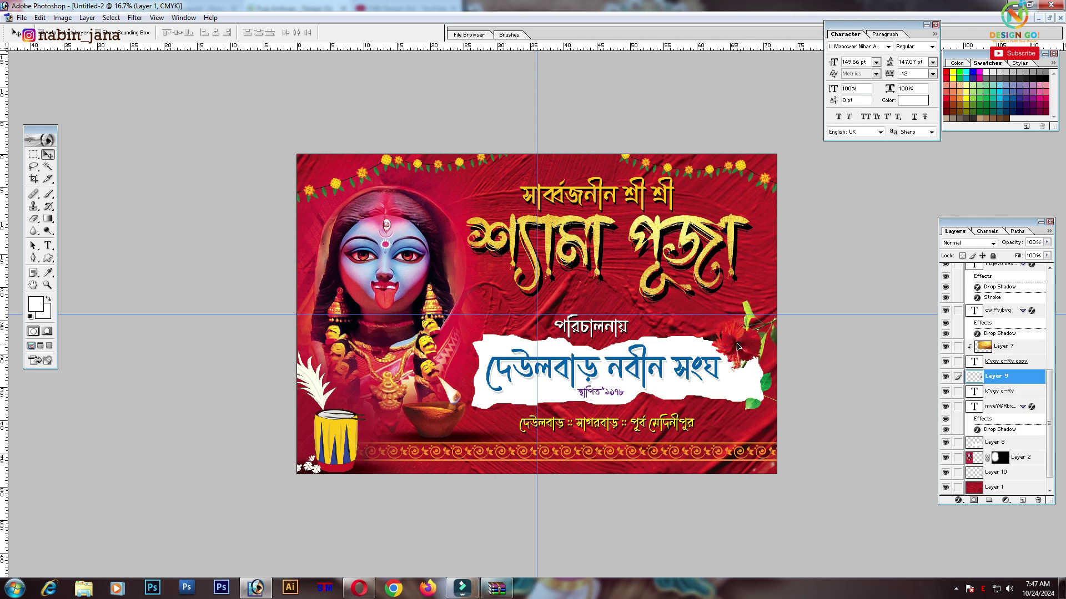
key(ctrl+t)
drag(787, 302, 788, 298)
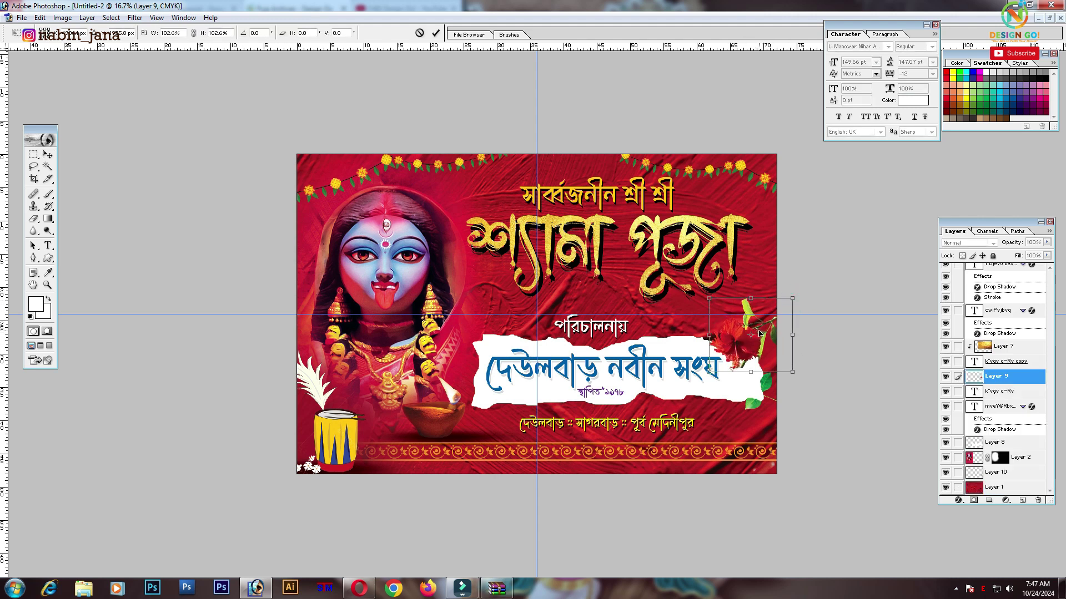
key(Return)
Raise the green leaves above the white strip and tilt them at its right end
ctrl+click(770, 388)
key(ctrl+bracketright)
key(ctrl+bracketright)
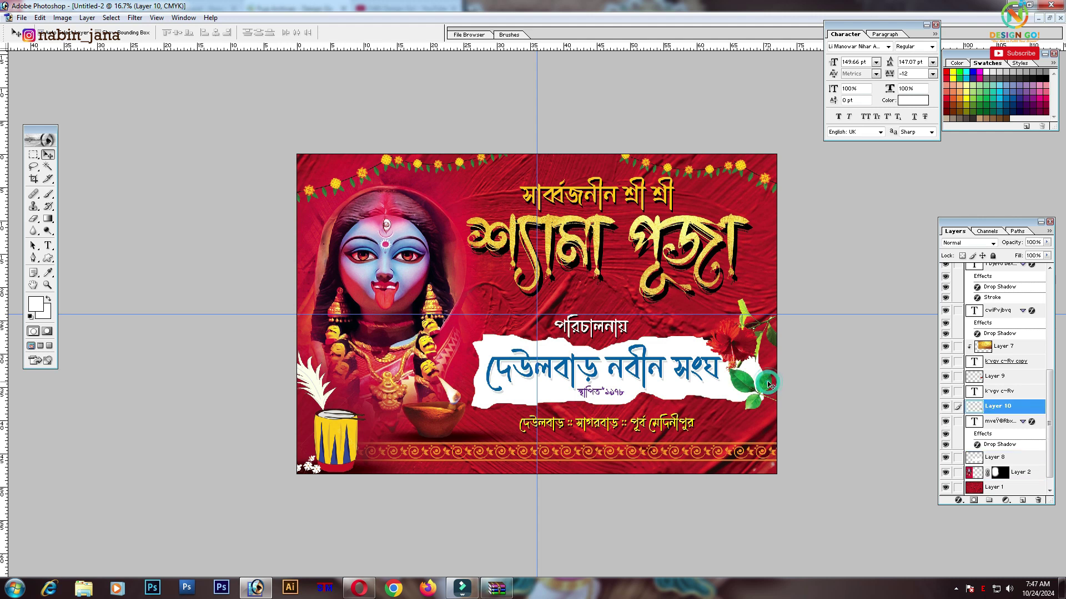
key(ctrl+bracketright)
key(ctrl+bracketright)
key(ctrl+t)
drag(860, 429, 761, 390)
key(Return)
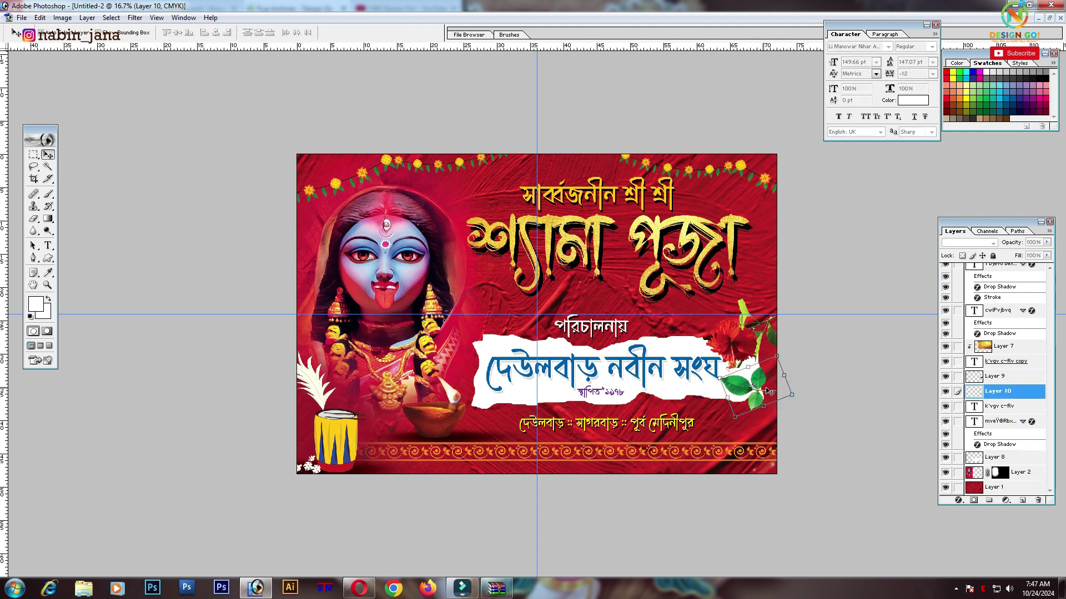
Place a shrunken, rotated copy of the leaves at the strip's left end
drag(761, 391, 475, 343)
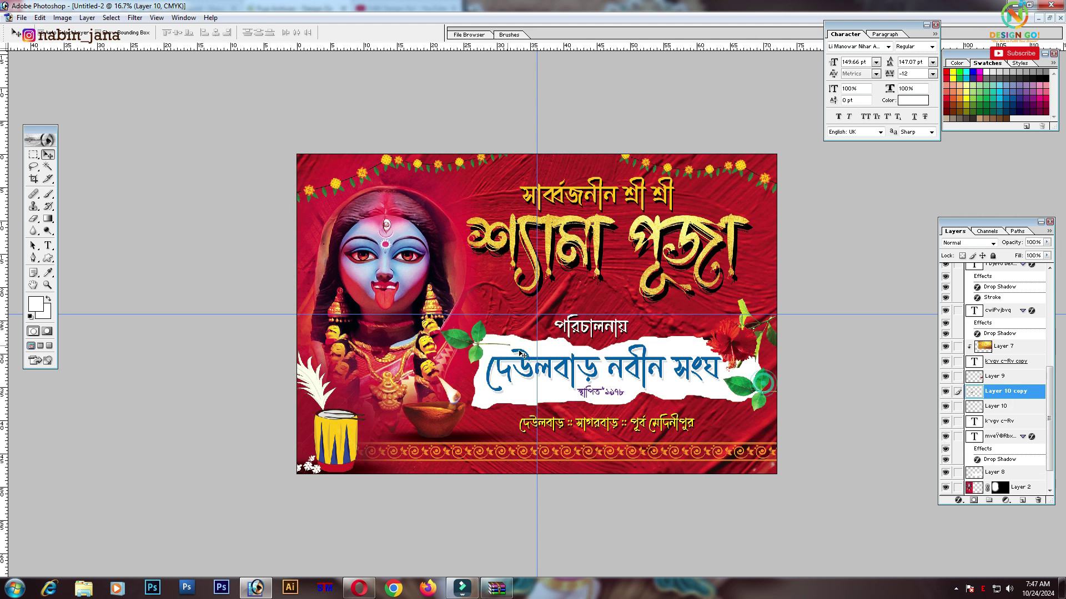
key(ctrl+t)
drag(477, 299, 363, 343)
mouse_move(509, 318)
mouse_down()
mouse_move(495, 328)
mouse_move(522, 343)
mouse_up()
key(Return)
key(ctrl+plus)
key(ctrl+plus)
key(ctrl+plus)
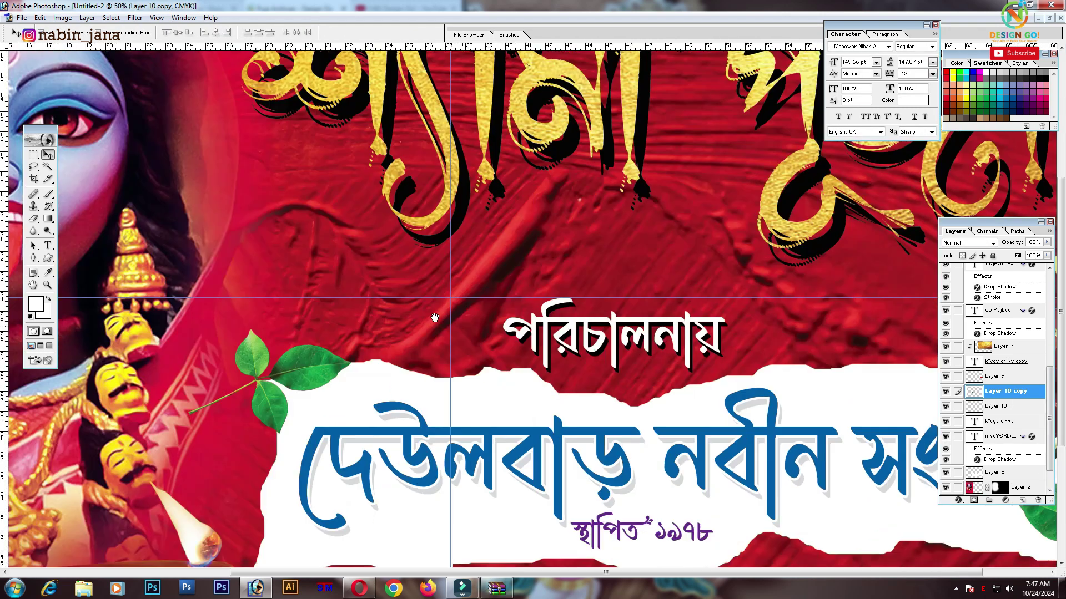
drag(191, 344, 208, 365)
scroll(758, 290, down, 2)
key(ctrl+minus)
key(ctrl+minus)
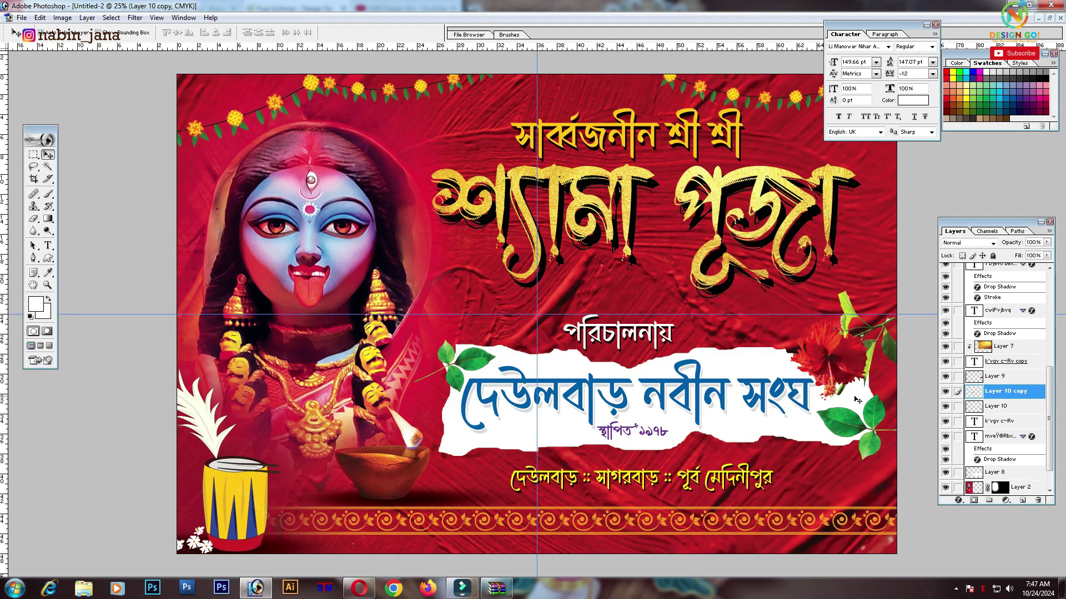
click(855, 397)
click(783, 366)
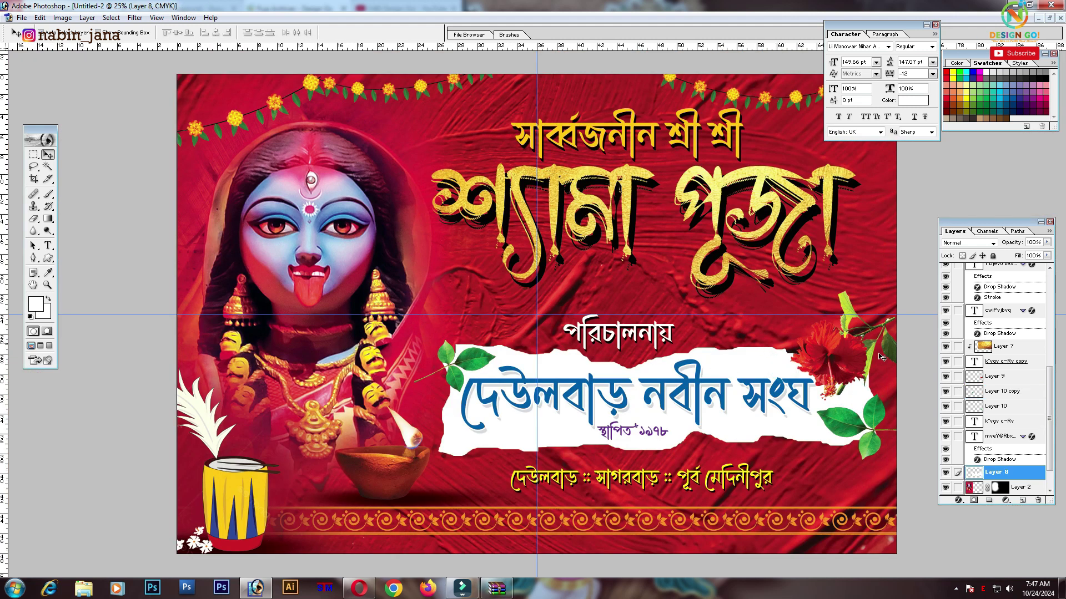
Lasso the area around the hibiscus and fill it with white
click(33, 167)
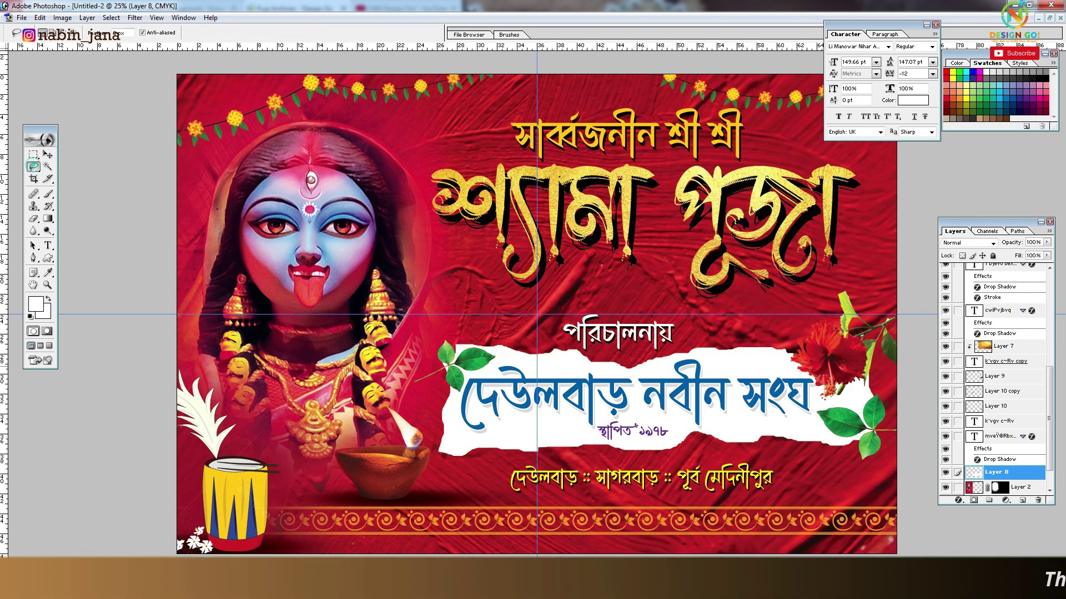
drag(832, 340, 883, 348)
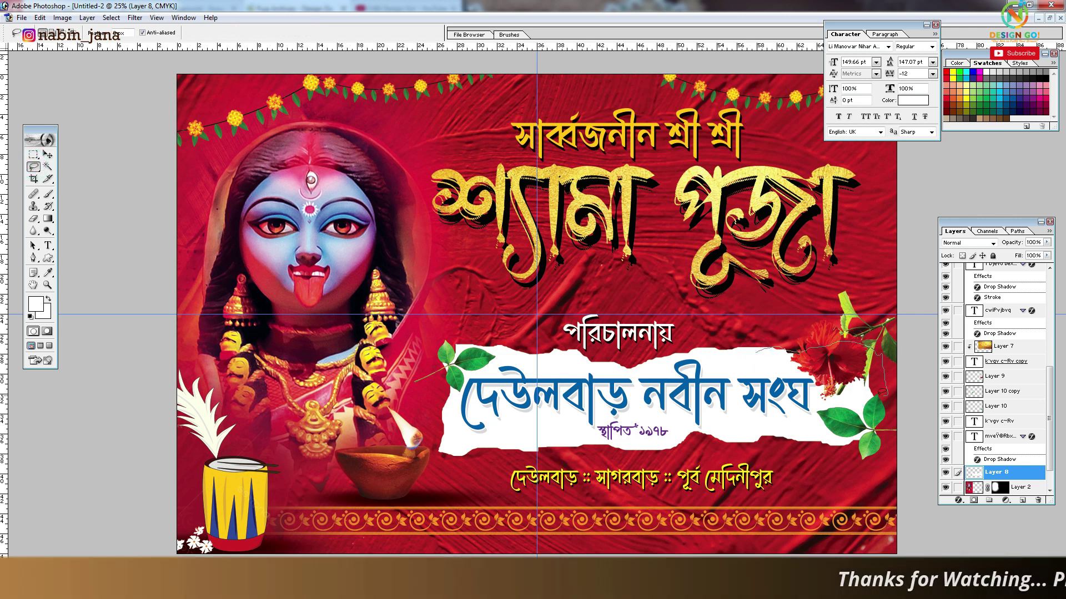
drag(819, 333, 860, 330)
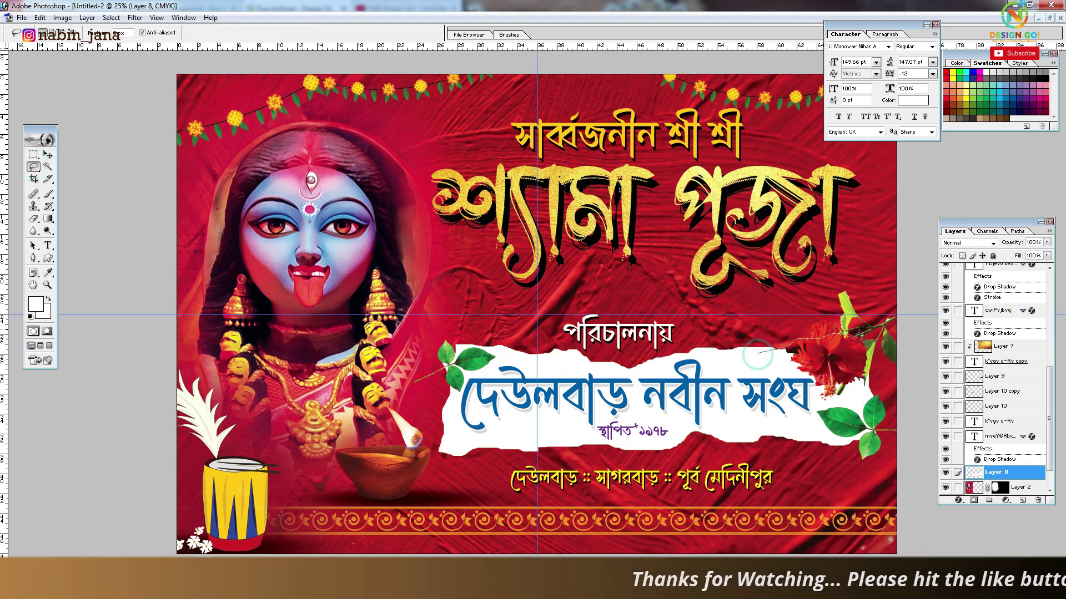
drag(841, 416, 844, 417)
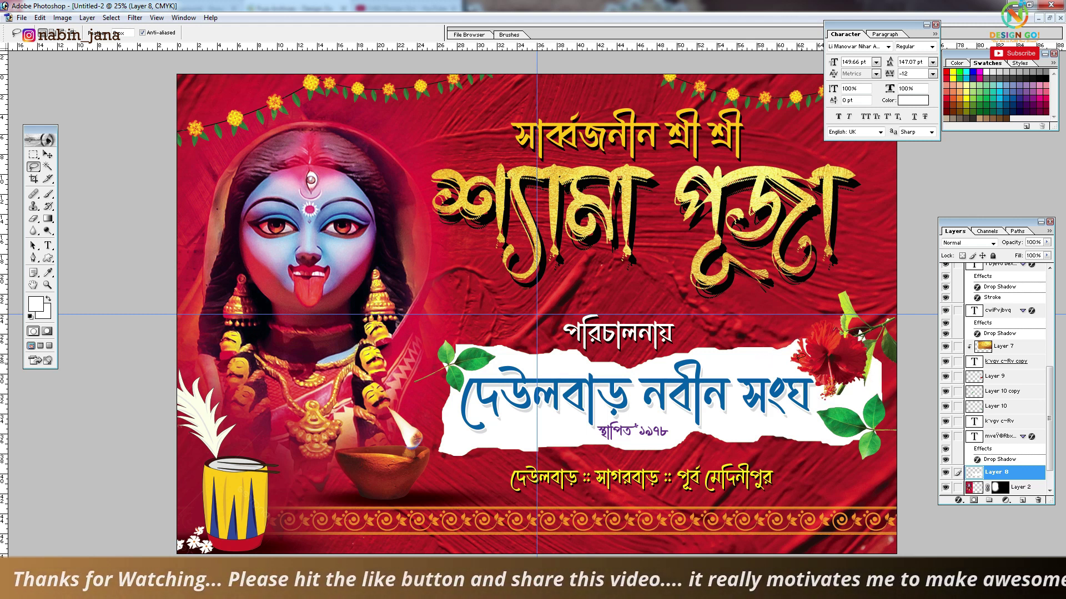
drag(808, 332, 829, 312)
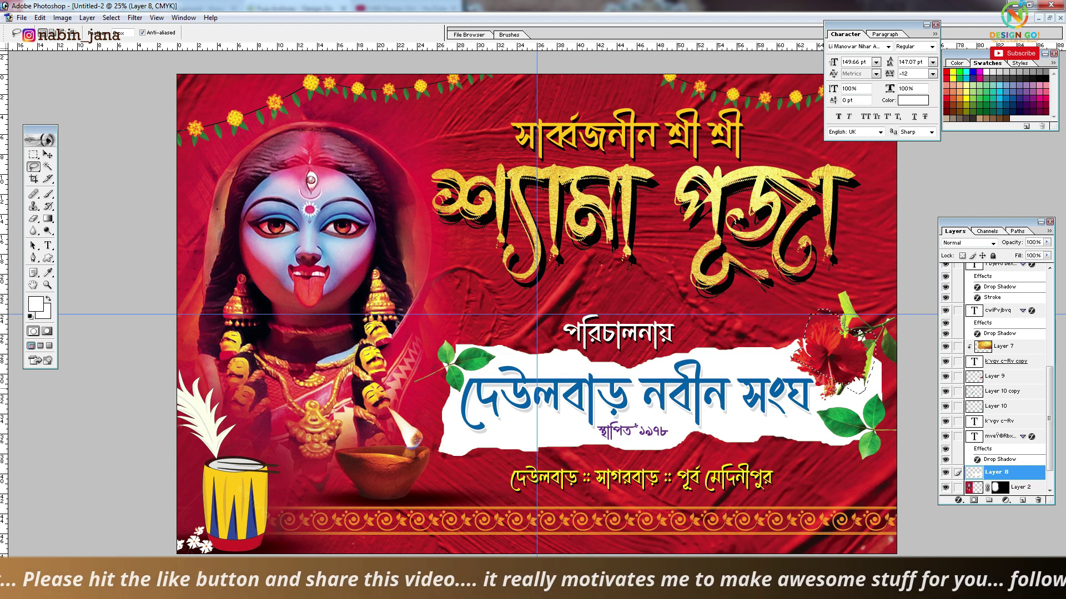
key(alt+BackSpace)
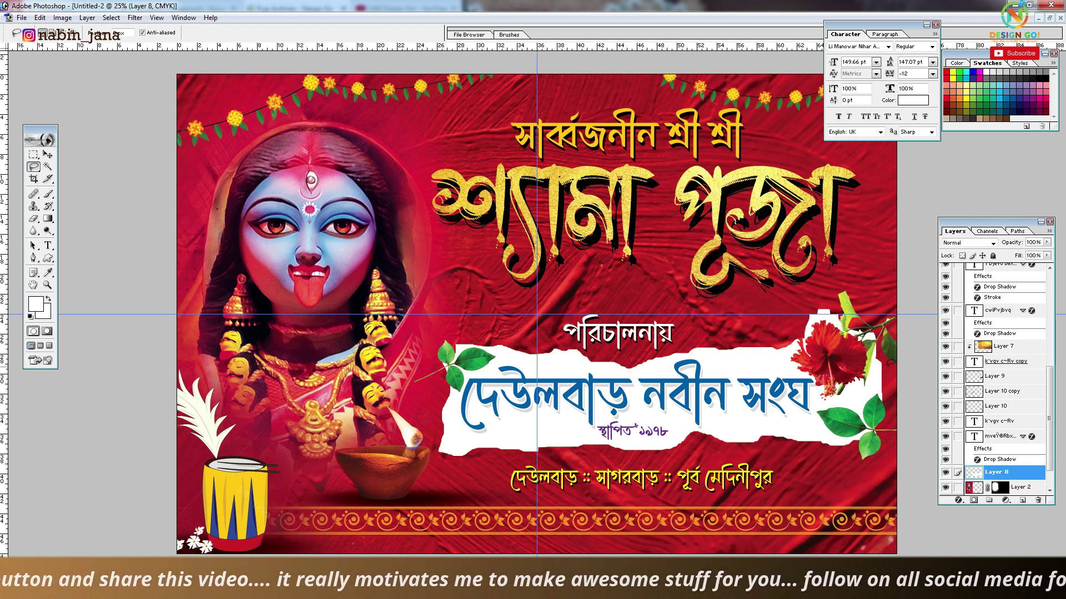
Select the area near the right-hand leaves and hide the guide lines
drag(881, 356, 919, 405)
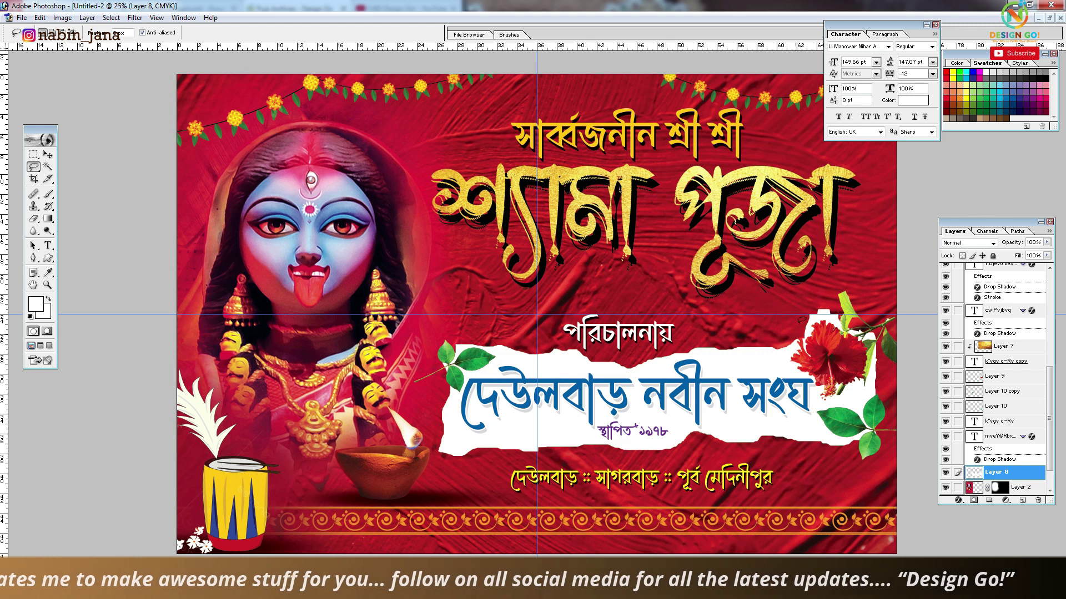
key(ctrl+semicolon)
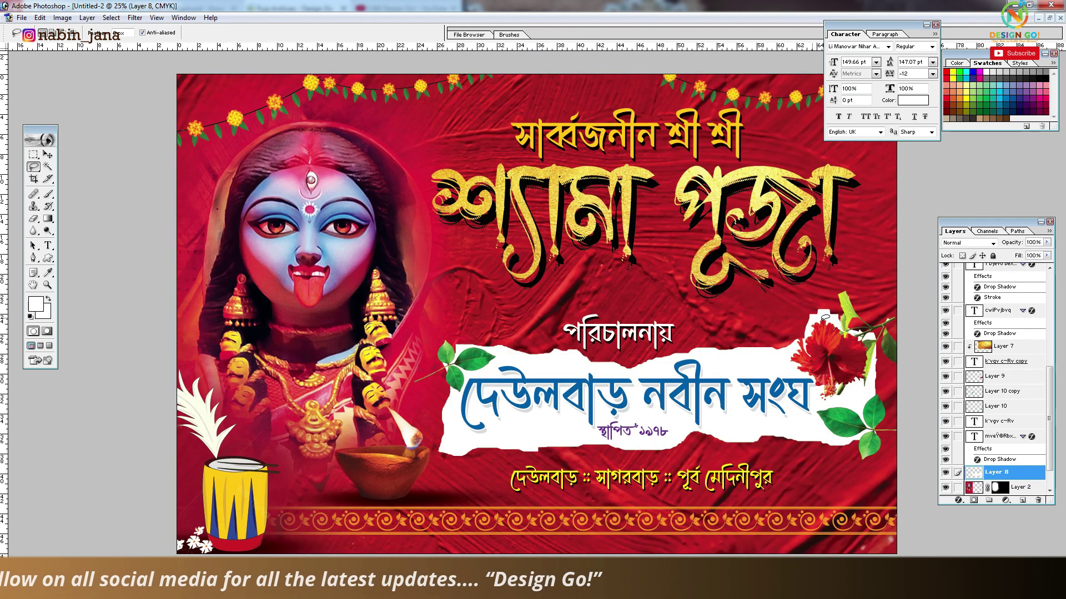
drag(758, 318, 843, 311)
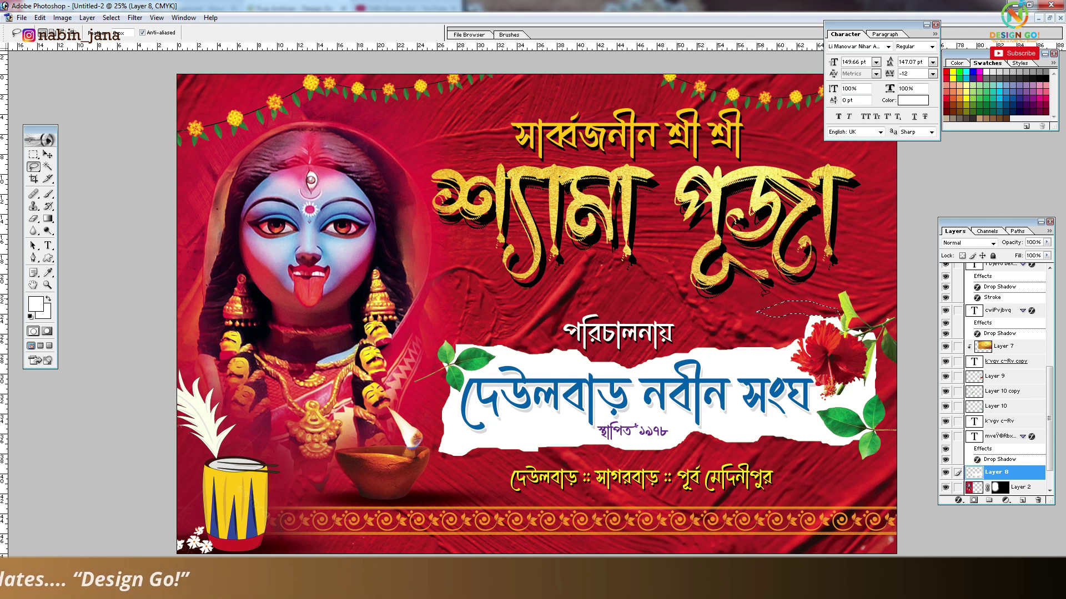
Enlarge the hibiscus flower layer slightly
click(48, 155)
ctrl+click(864, 356)
key(ctrl+t)
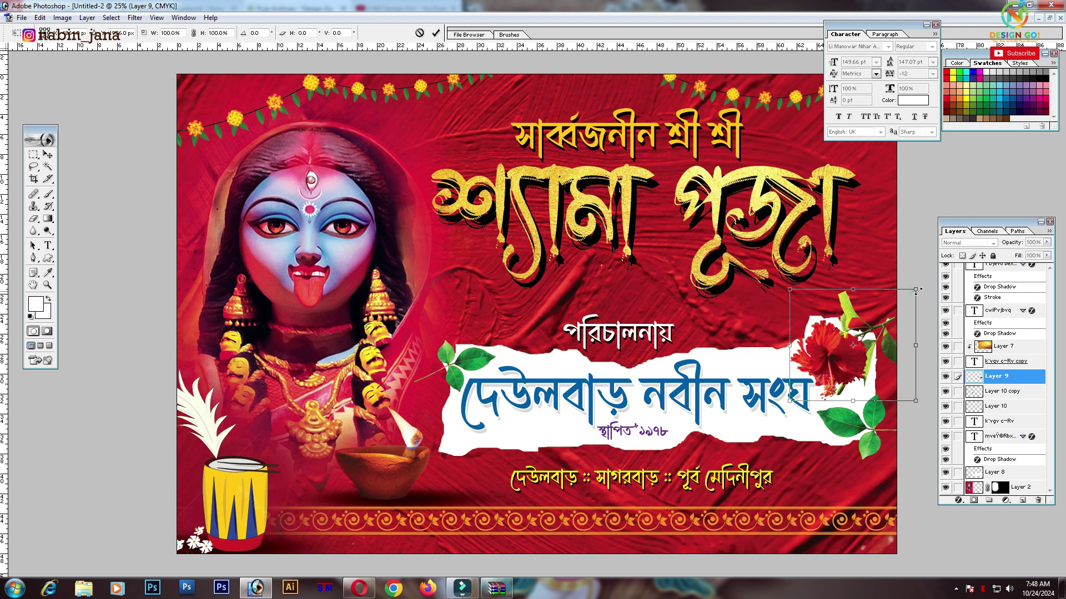
drag(915, 290, 919, 289)
key(Return)
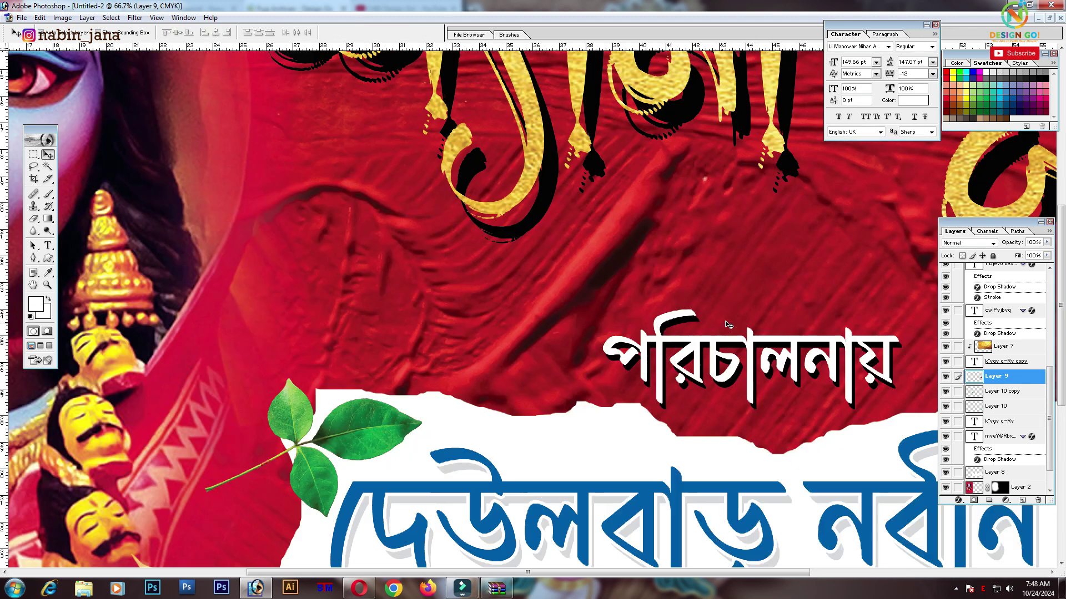
Give the hibiscus a drop shadow with Opacity 37, Distance 45 and Size 0
ctrl+click(578, 376)
drag(974, 222, 739, 238)
click(723, 516)
click(760, 395)
drag(898, 289, 439, 213)
text(100)
drag(434, 316, 457, 293)
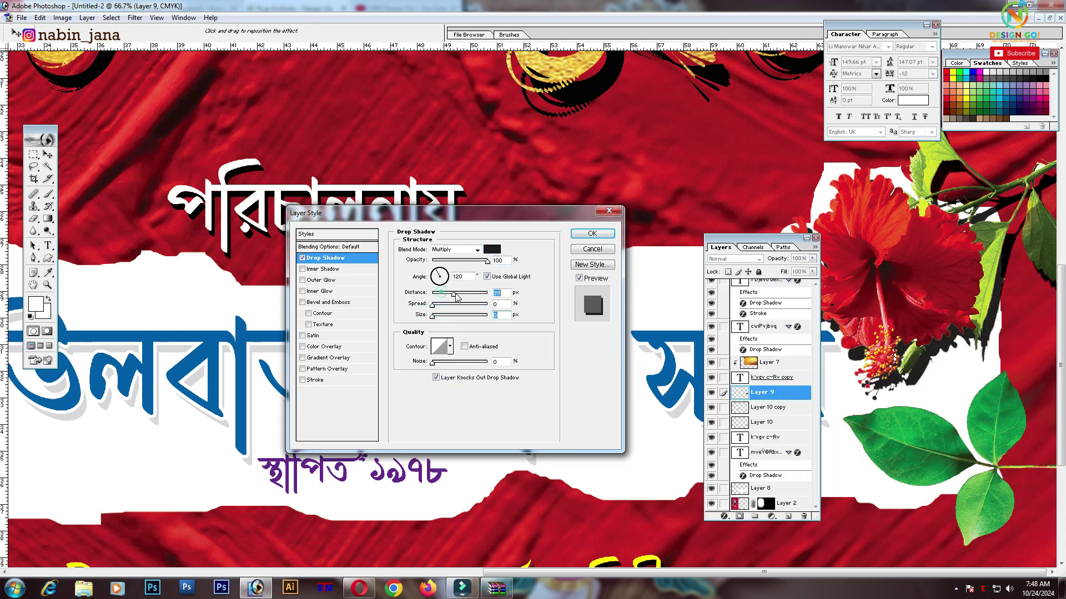
drag(488, 260, 452, 261)
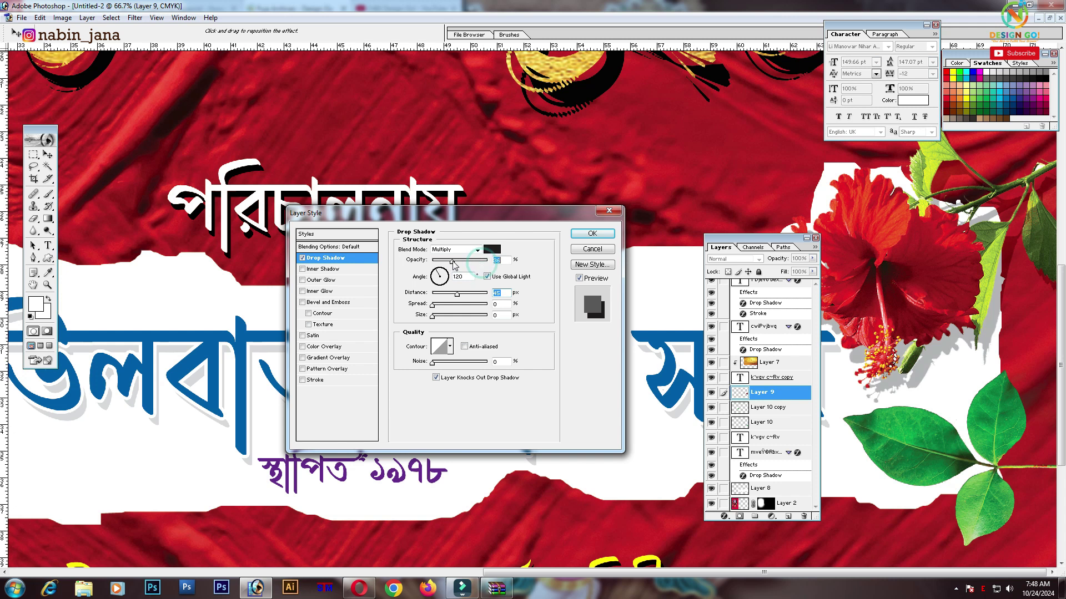
click(592, 234)
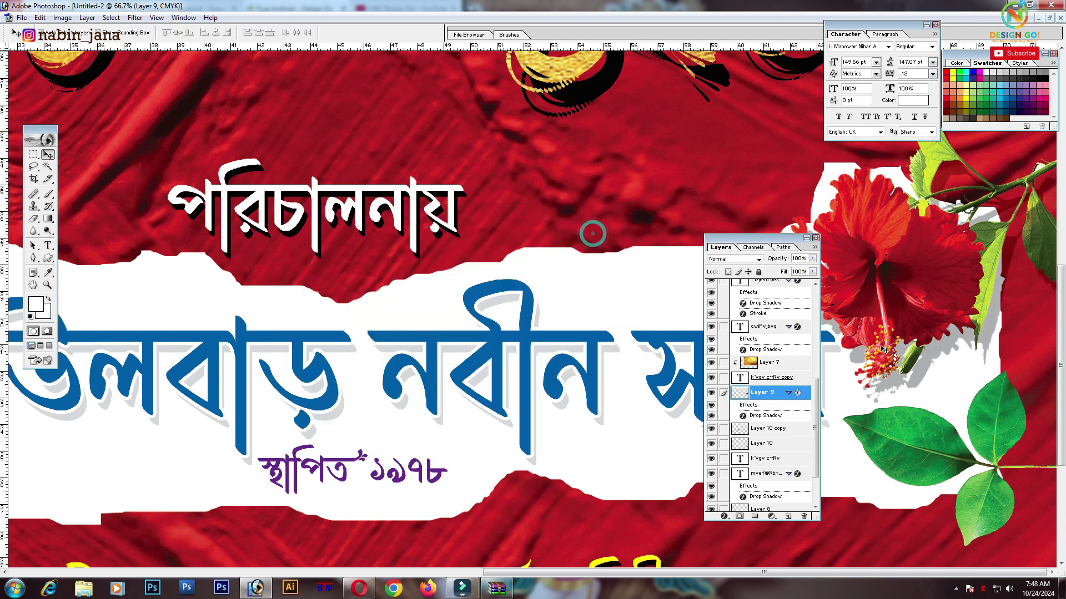
Copy the hibiscus layer style and paste it onto Layer 10
click(787, 393)
right_click(784, 395)
click(833, 492)
click(765, 423)
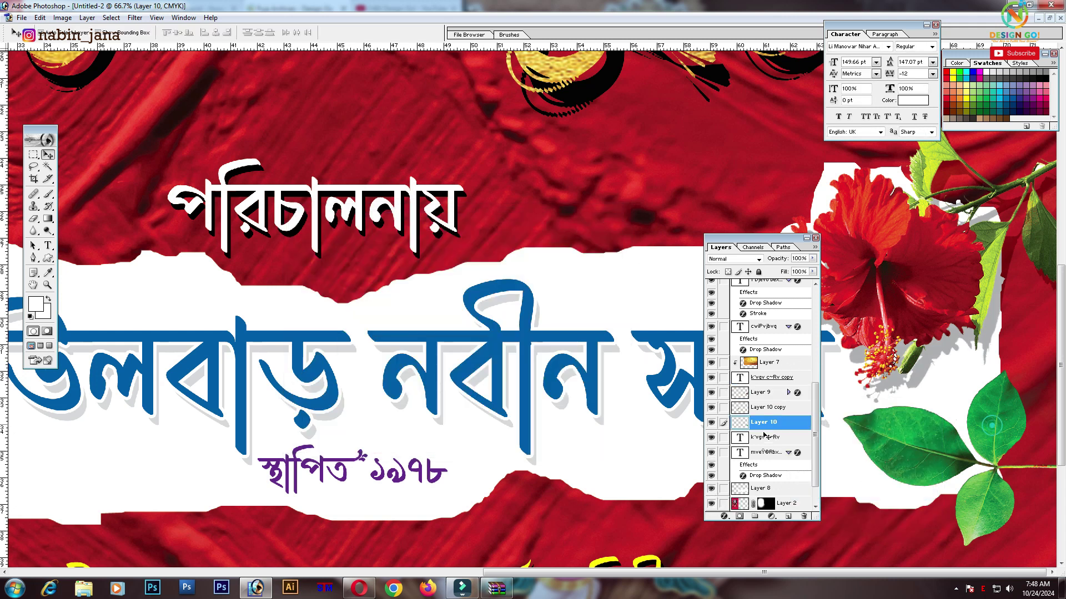
right_click(788, 422)
click(843, 540)
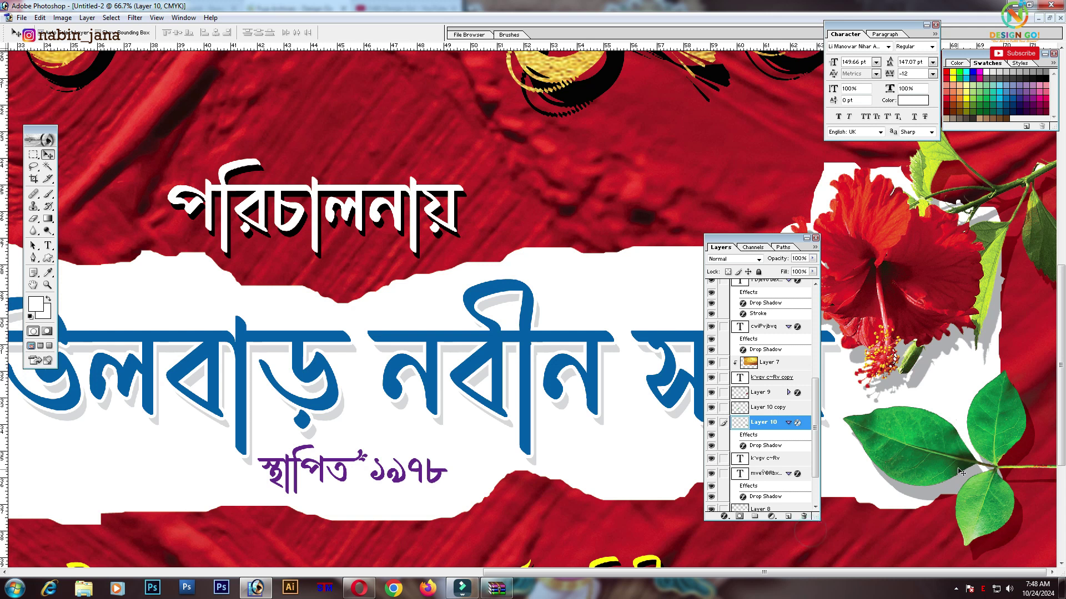
Reduce Layer 10's drop shadow distance to 32 px
double_click(766, 445)
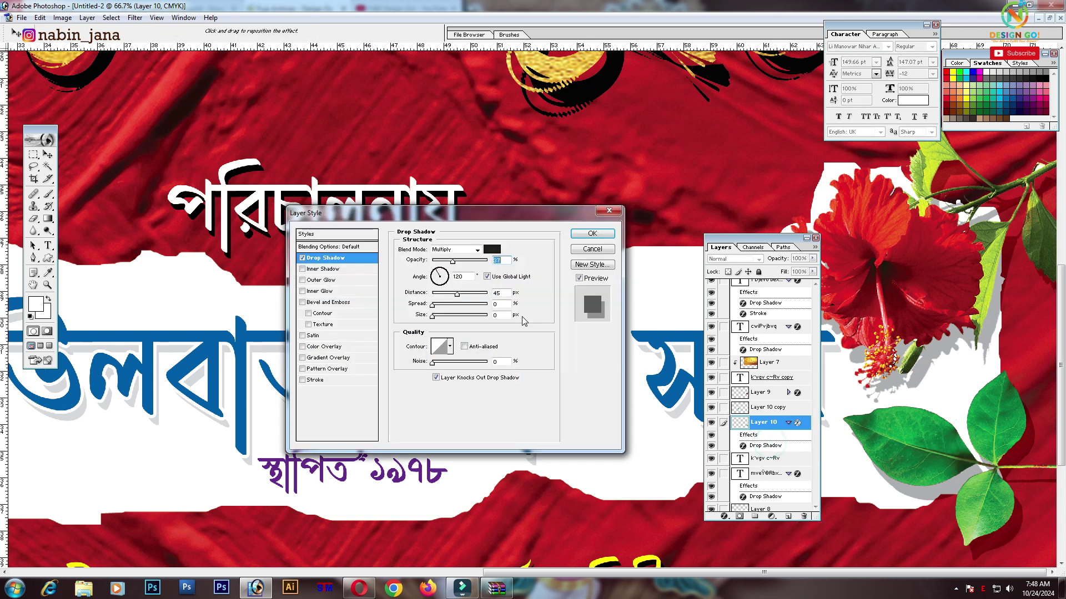
drag(457, 294, 451, 294)
click(593, 233)
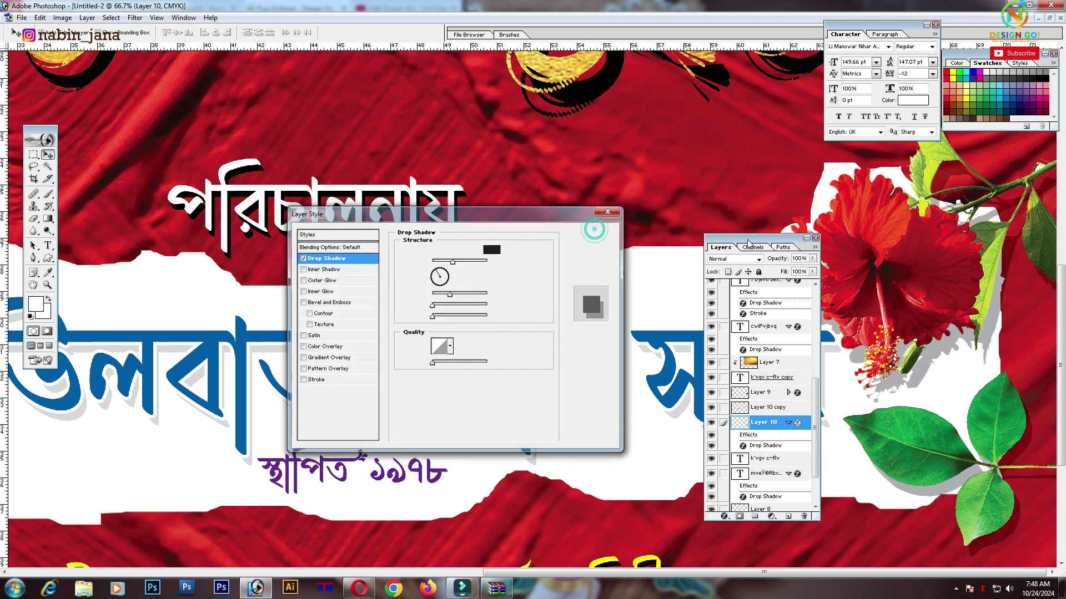
drag(750, 236, 781, 233)
key(ctrl+minus)
drag(1018, 261, 858, 169)
key(ctrl+minus)
key(ctrl+minus)
key(ctrl+minus)
Add a new empty layer above Layer 4 at the top of the stack
scroll(914, 352, up, 10)
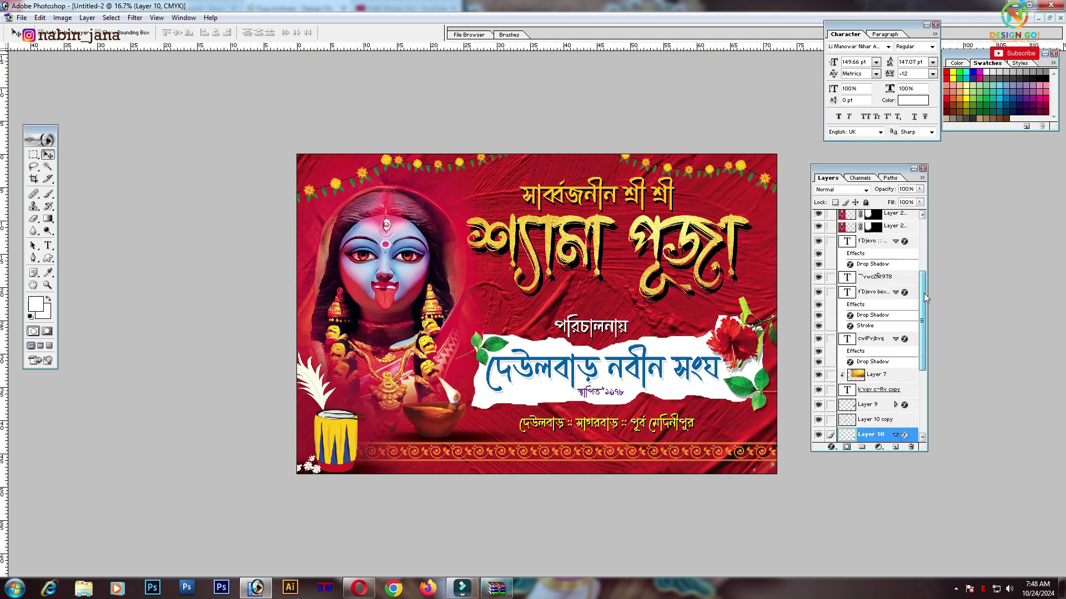
click(884, 217)
click(894, 447)
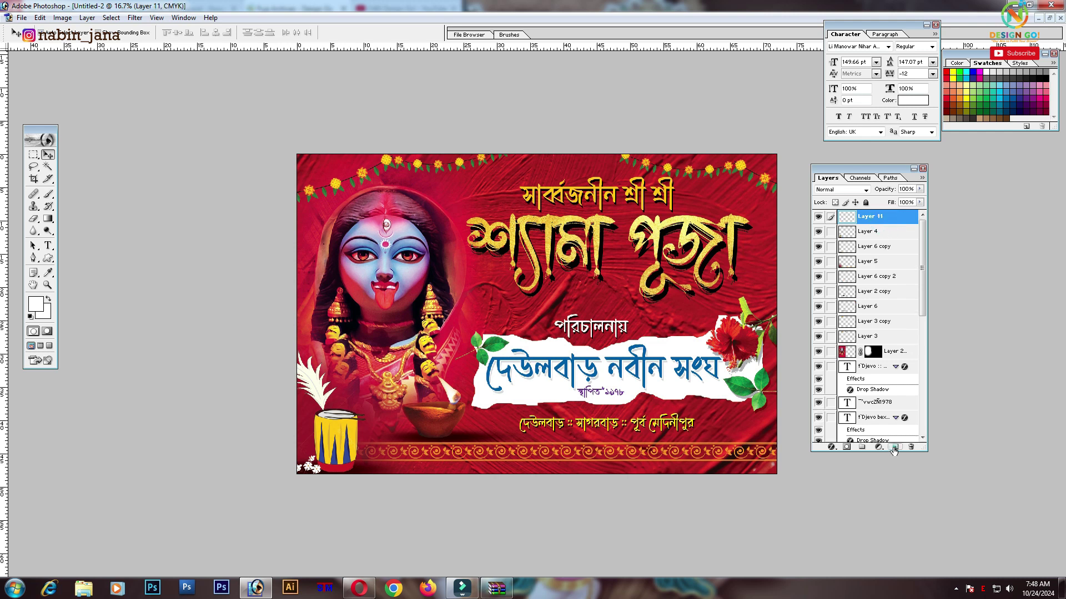
Stroke the whole canvas with a 12 px border in the chosen colour
click(33, 155)
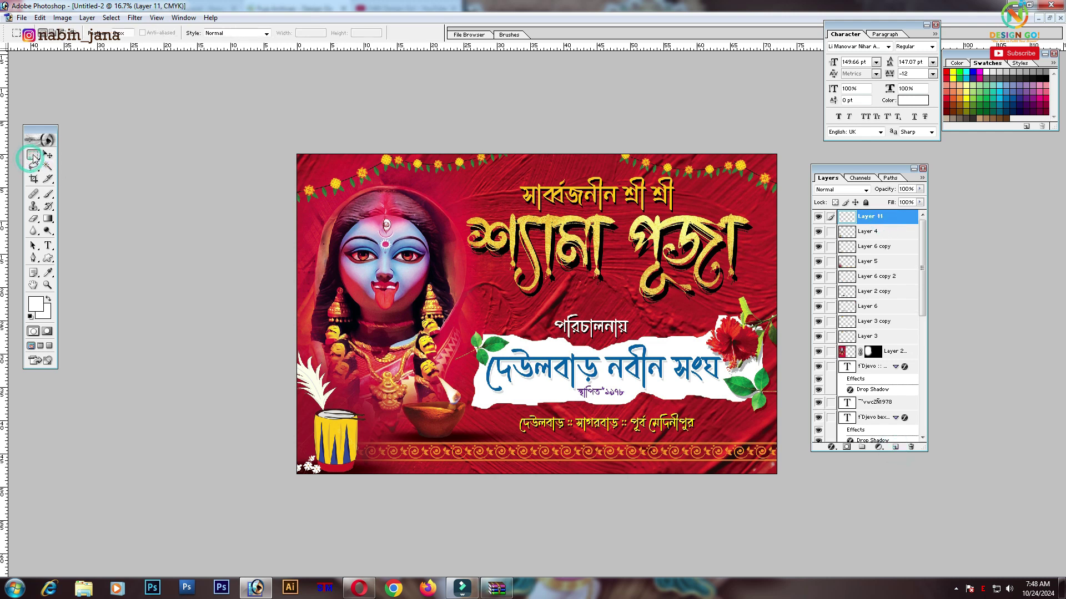
click(96, 158)
key(ctrl+a)
right_click(405, 219)
click(442, 382)
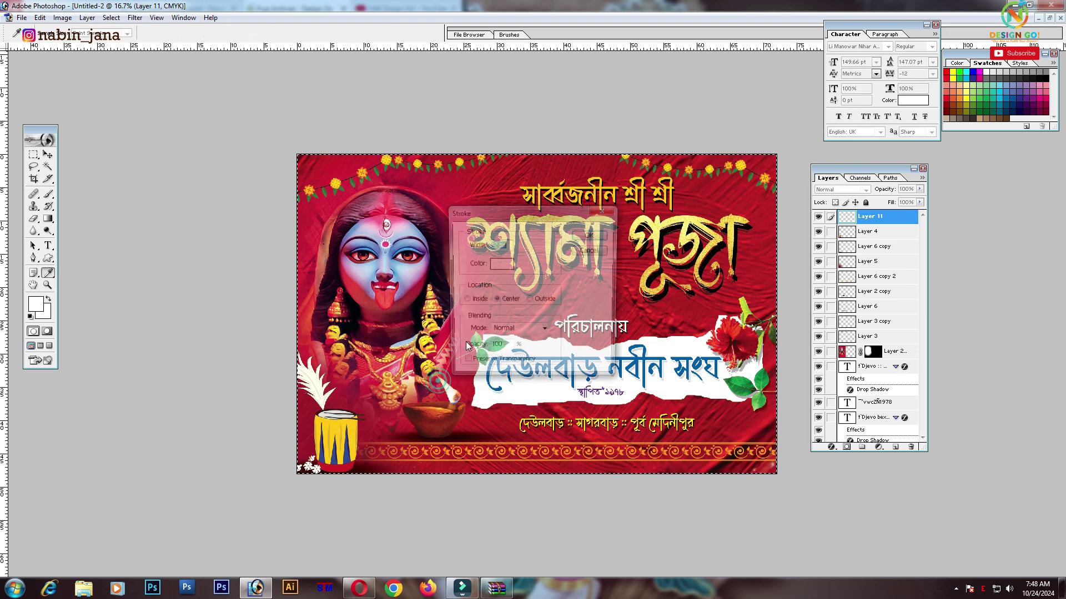
click(500, 264)
click(992, 267)
click(590, 234)
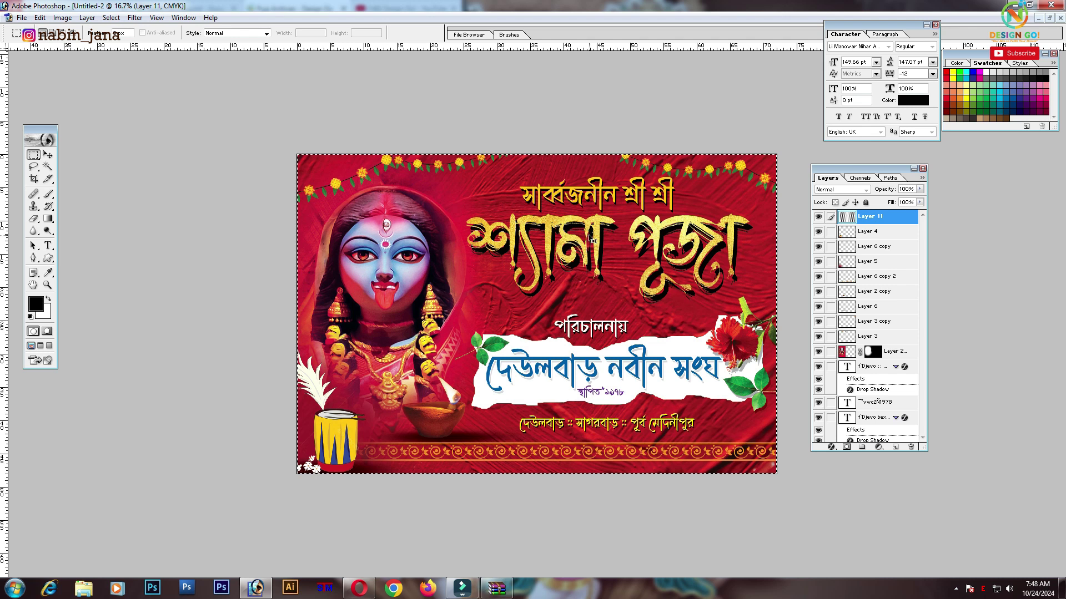
Select Layer 1 and begin saving the banner
click(47, 154)
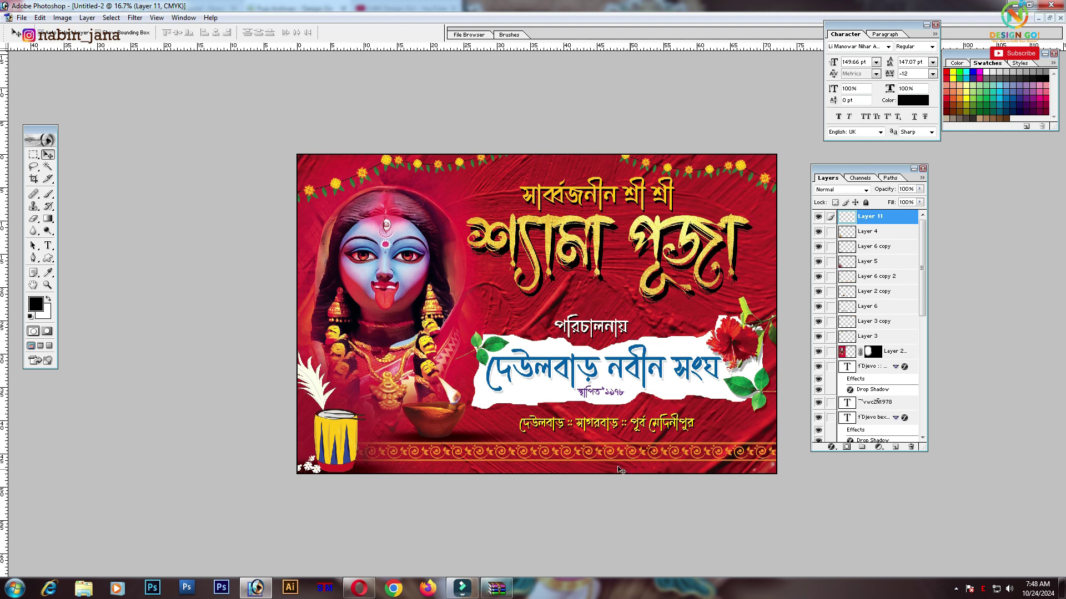
click(620, 314)
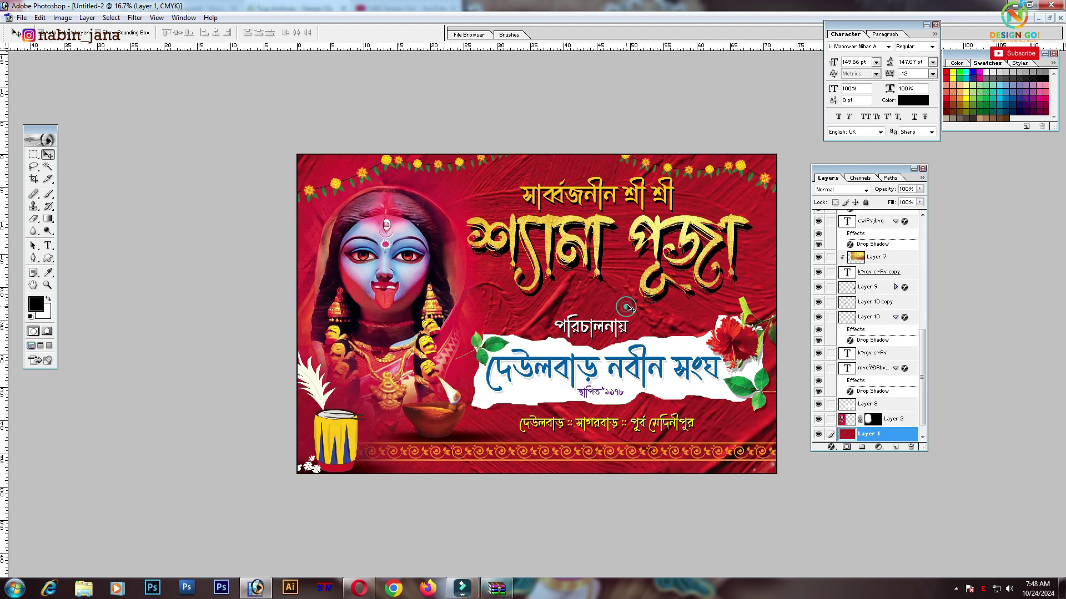
key(ctrl+s)
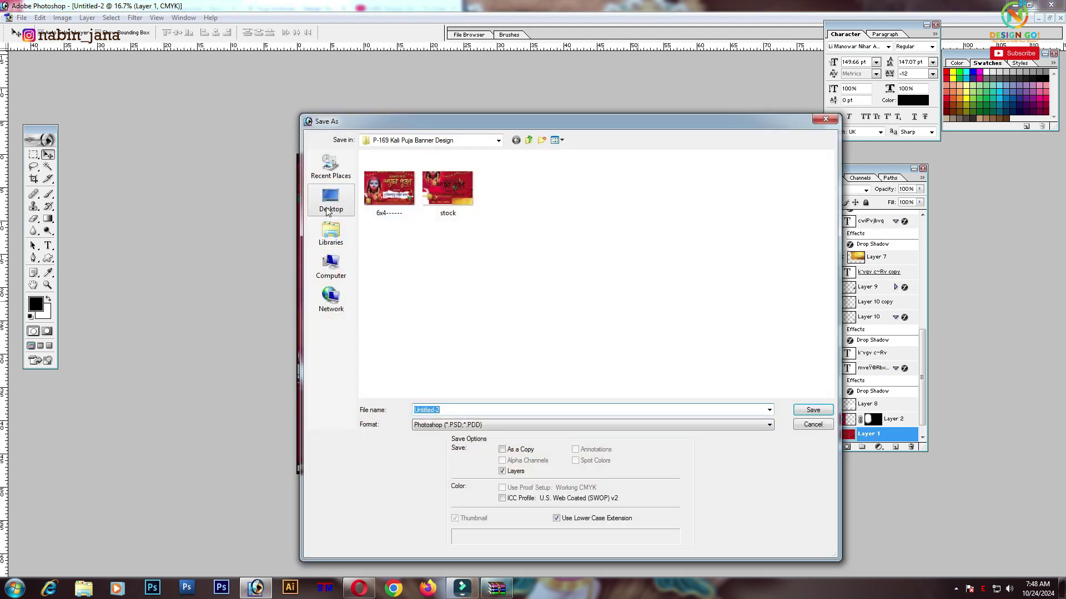
Save the layered PSD into a new folder on the Desktop
click(609, 317)
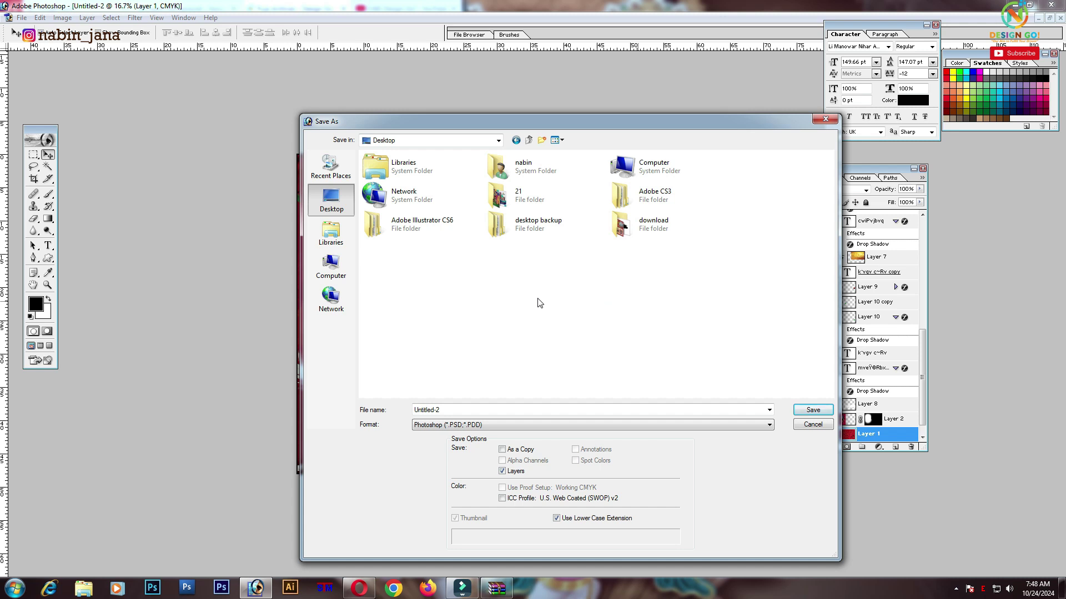
click(541, 140)
click(501, 318)
double_click(415, 247)
click(511, 411)
text(6x4-)
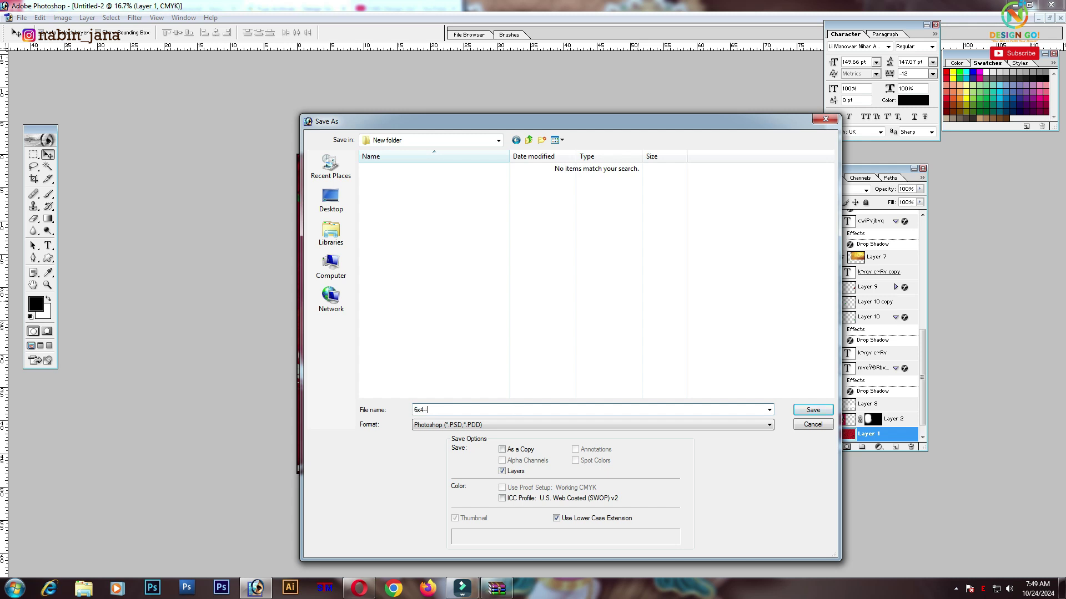
key(Return)
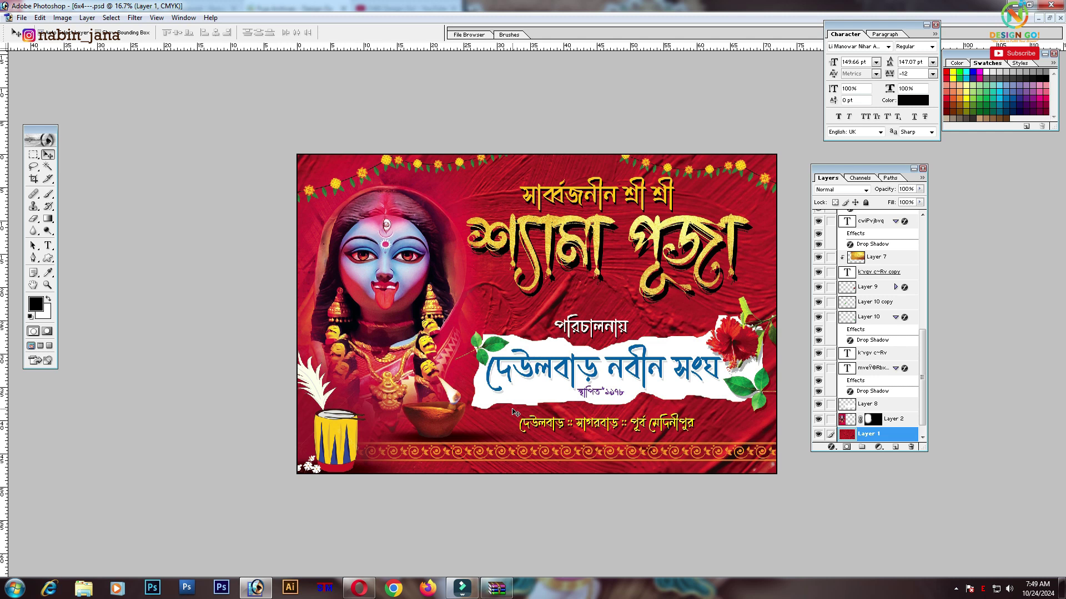
Save a TIFF copy of the banner in the same folder with LZW compression
key(ctrl+shift+s)
click(455, 424)
click(437, 493)
double_click(489, 410)
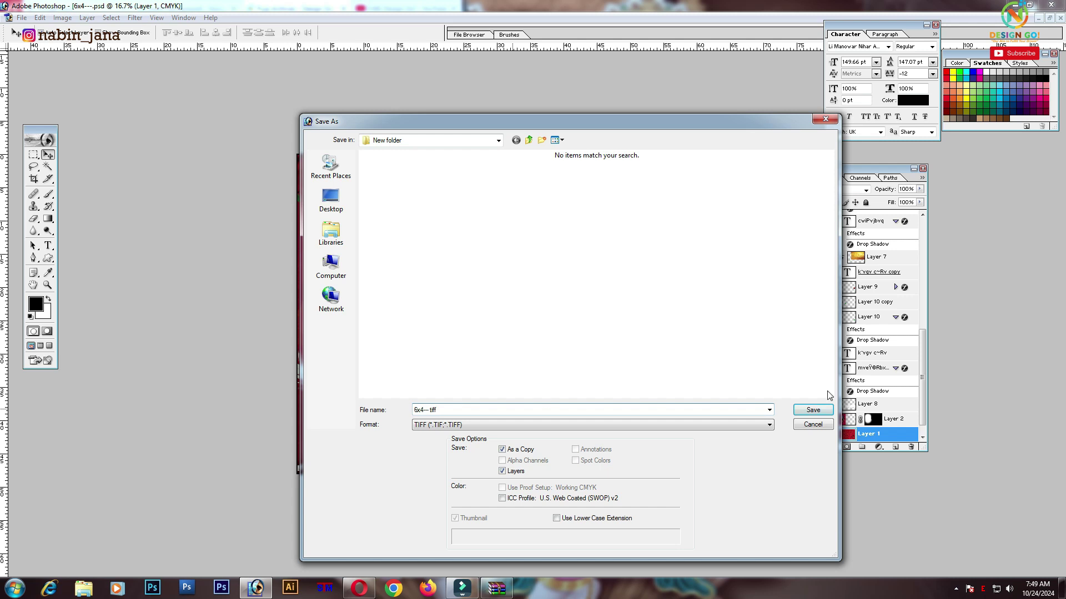
click(812, 411)
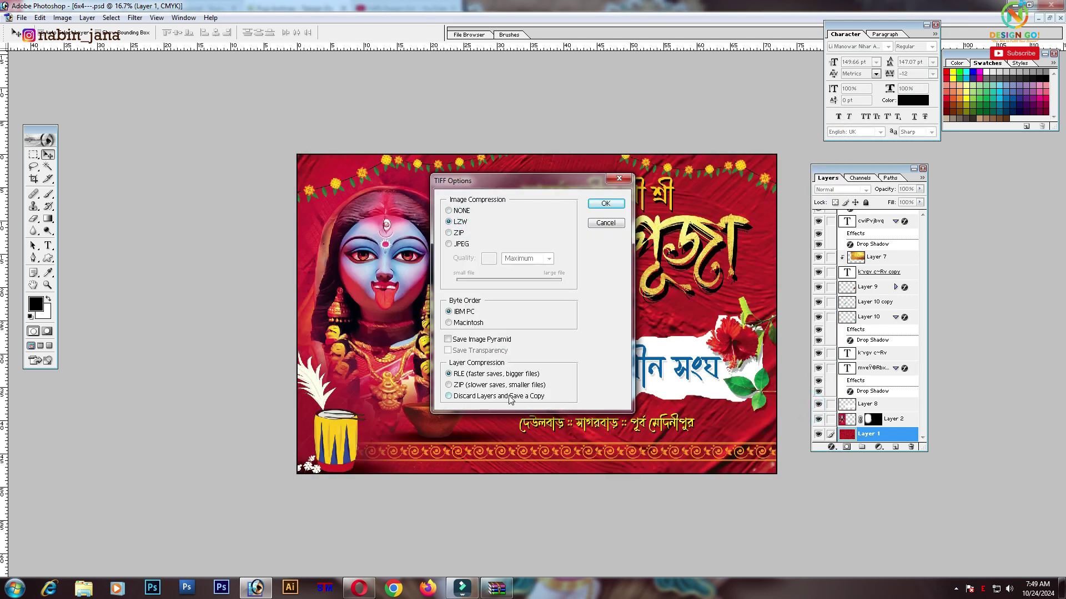
click(606, 204)
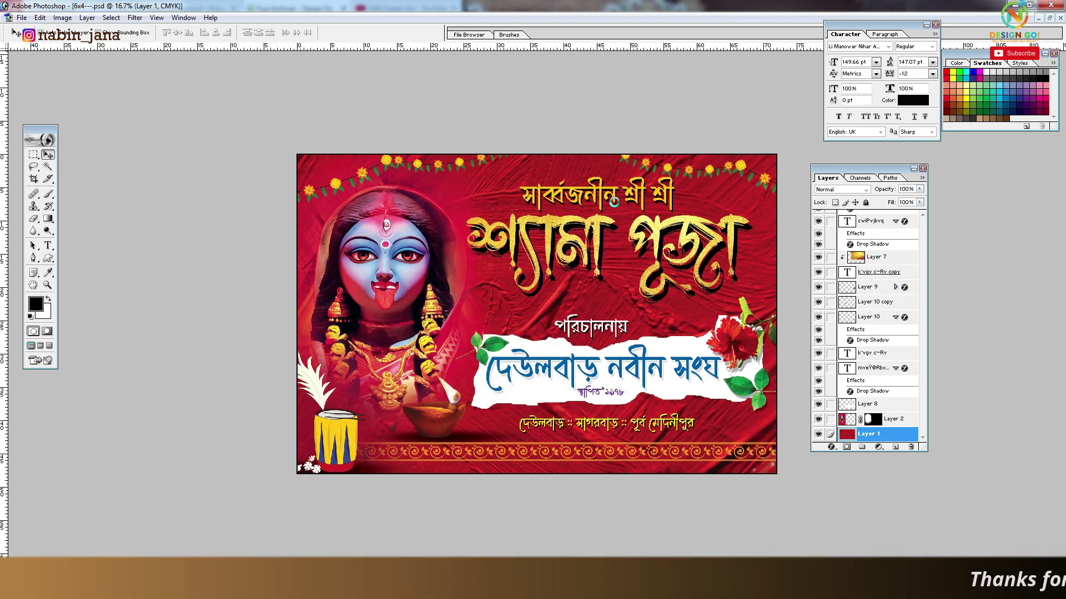
Save a JPEG copy of the banner with default quality settings
key(ctrl+o)
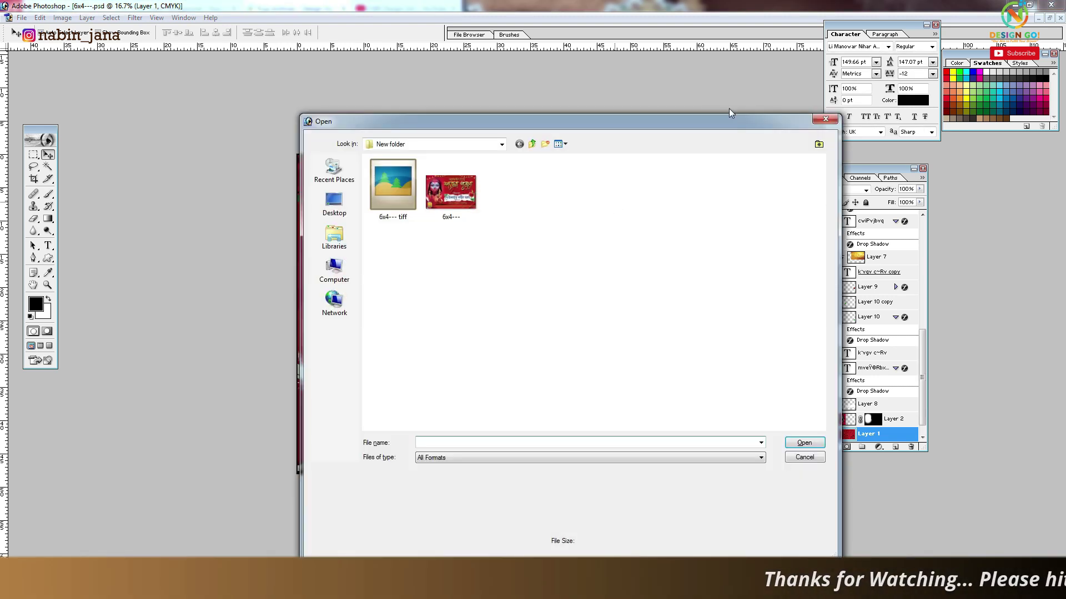
click(825, 120)
key(ctrl+shift+s)
click(466, 424)
click(465, 464)
double_click(487, 410)
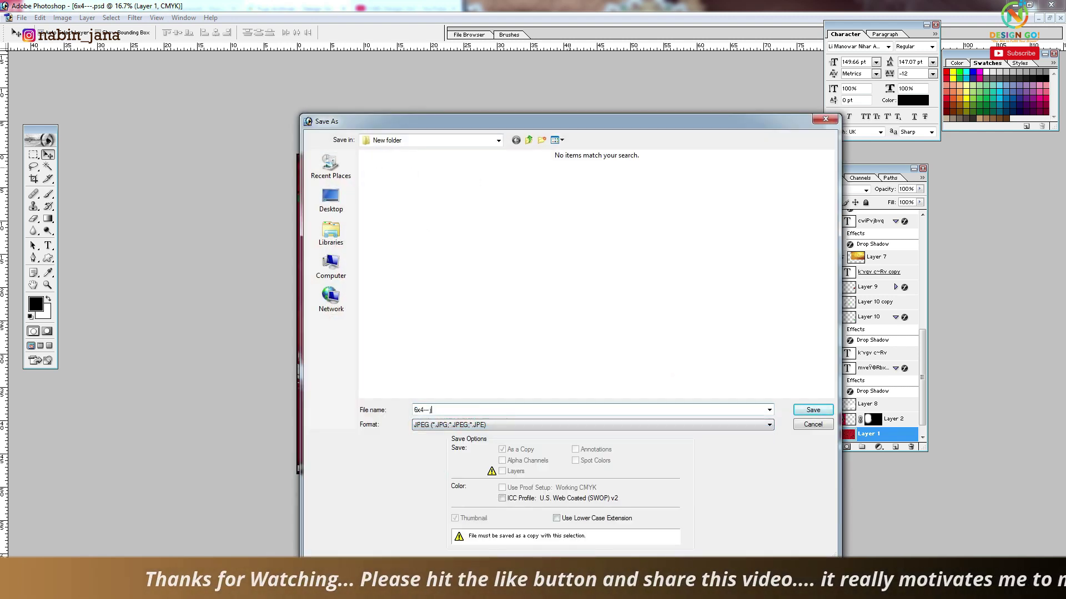
click(812, 410)
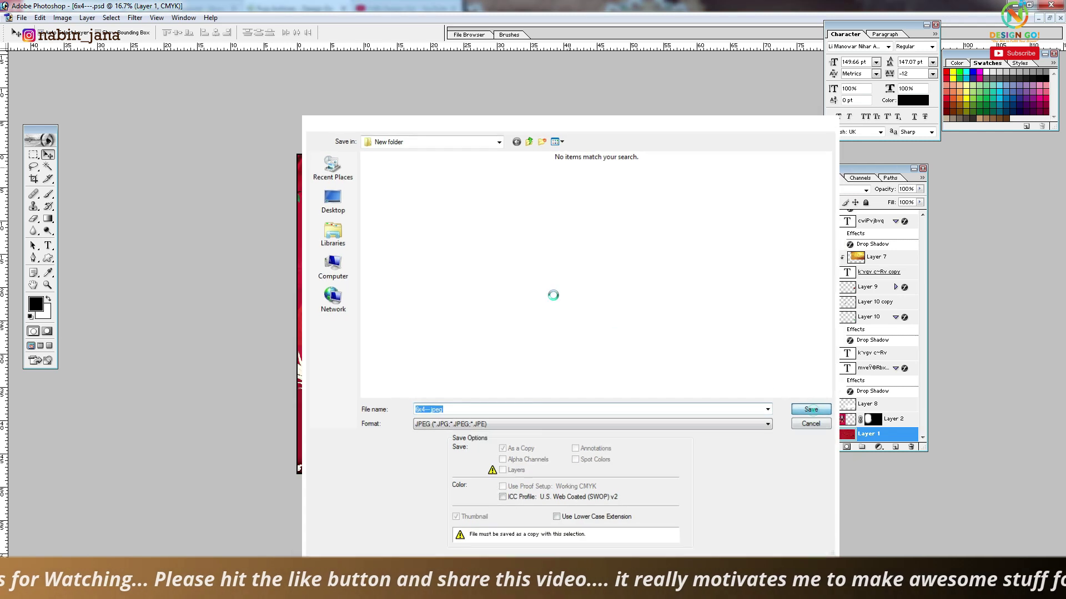
click(611, 218)
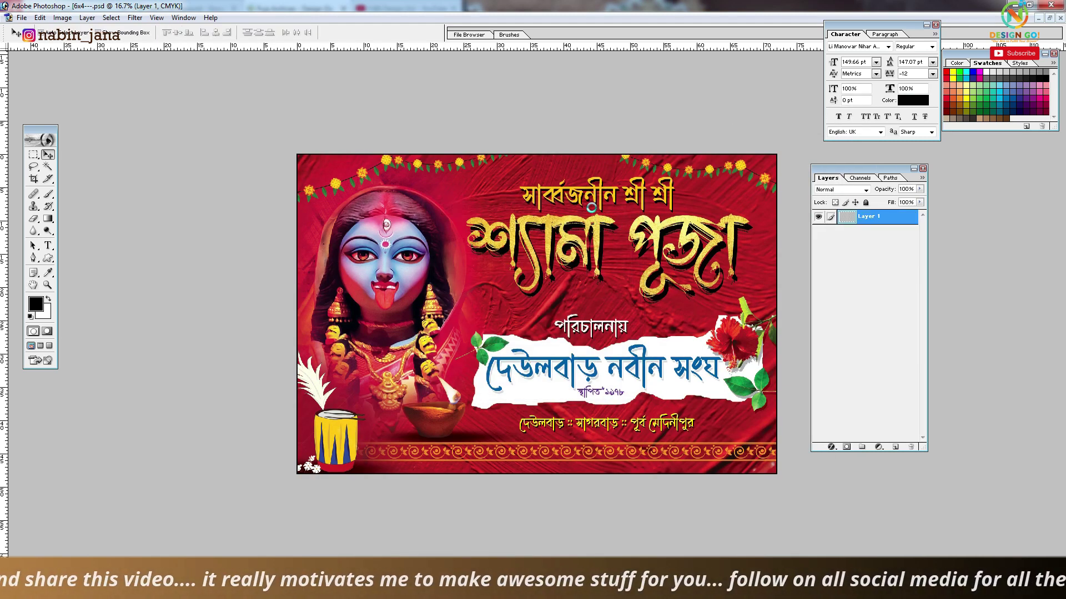
Rename the saved JPEG file to '6x4--- jpeg cmyk'
key(ctrl+o)
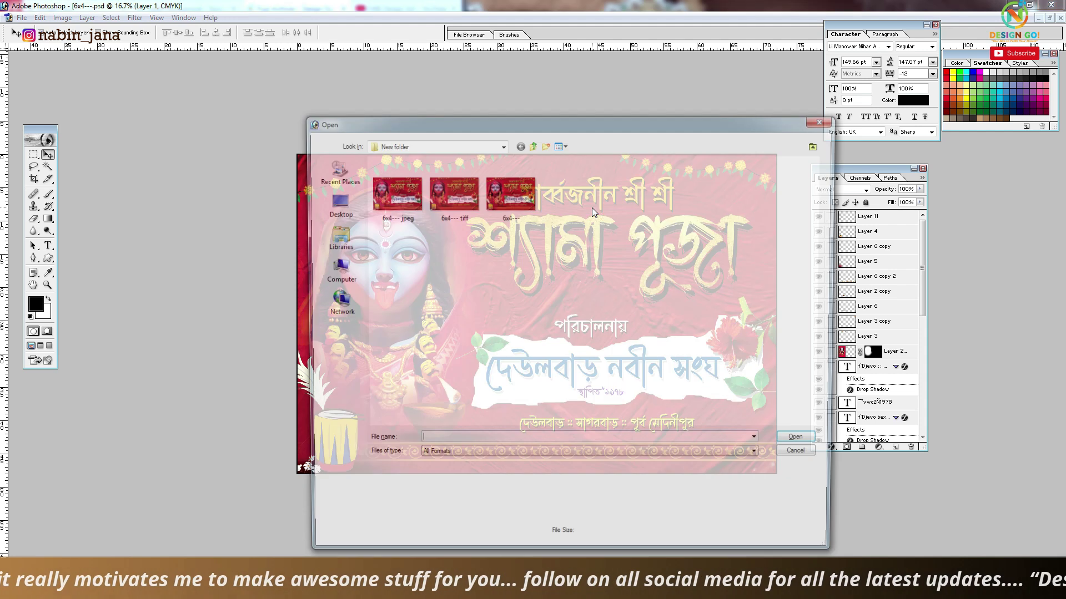
click(388, 195)
right_click(379, 195)
click(404, 184)
click(409, 217)
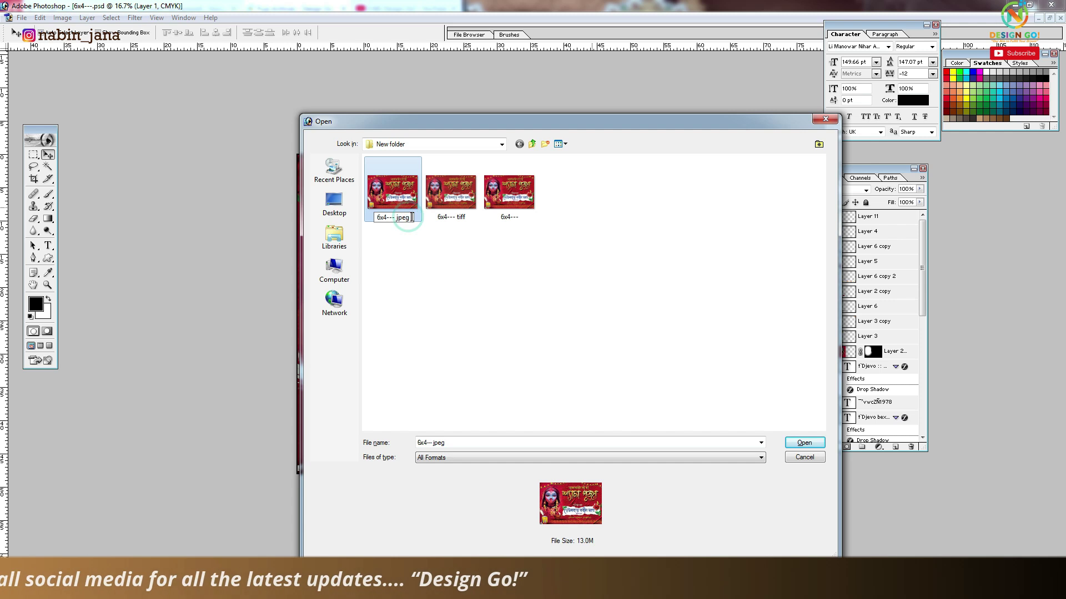
text(cmyk)
click(497, 294)
Preview the CMYK JPEG in a photo viewer, then view it in Photoshop
right_click(385, 182)
click(452, 212)
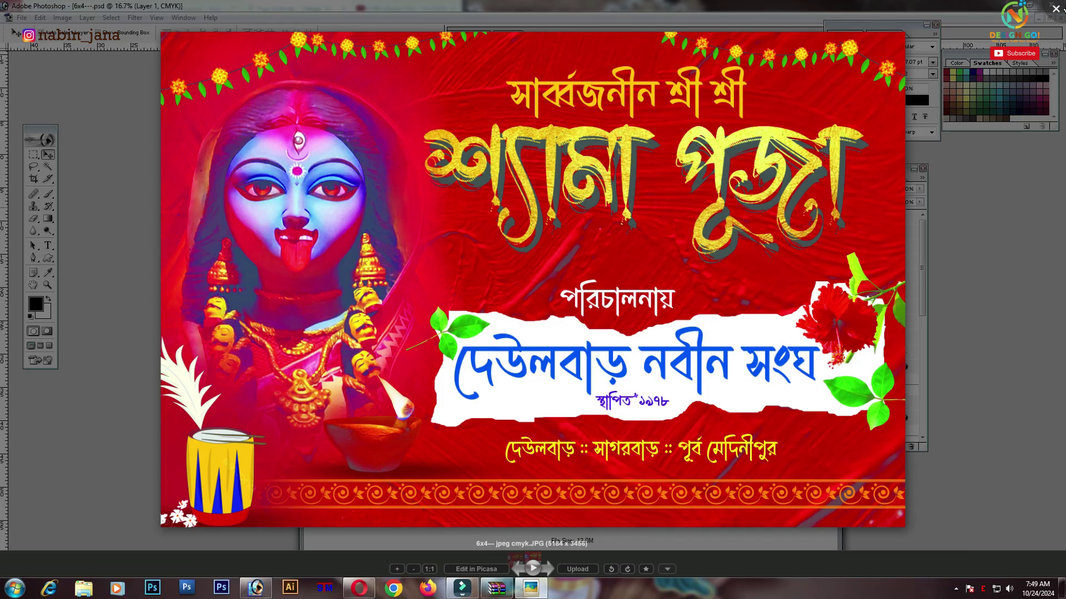
key(Escape)
key(Escape)
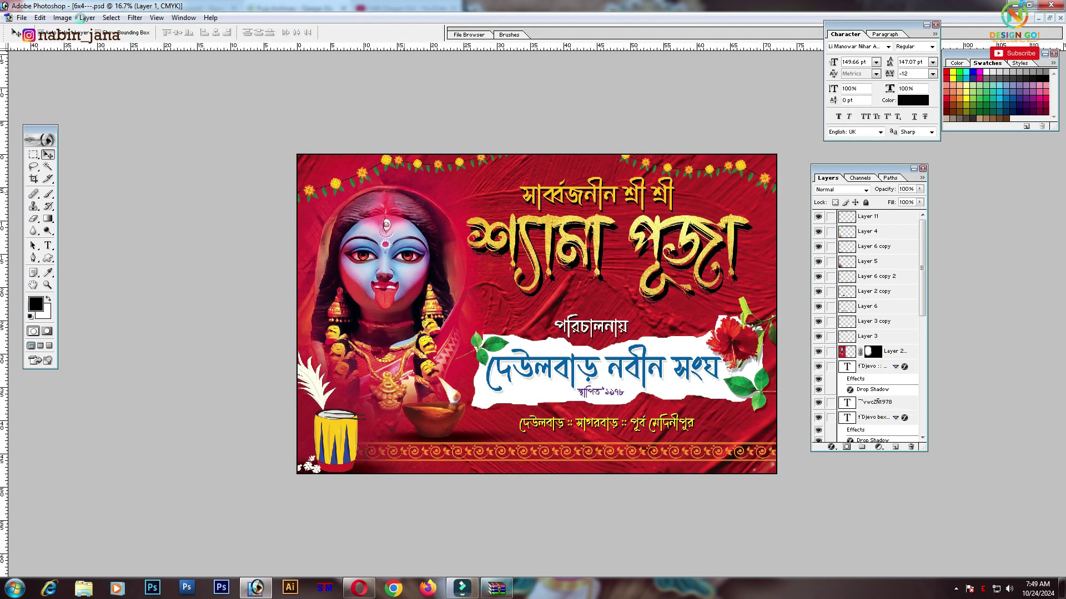
click(49, 18)
Save another JPEG copy named '6x4--- jpeg RGB' with default quality
click(168, 75)
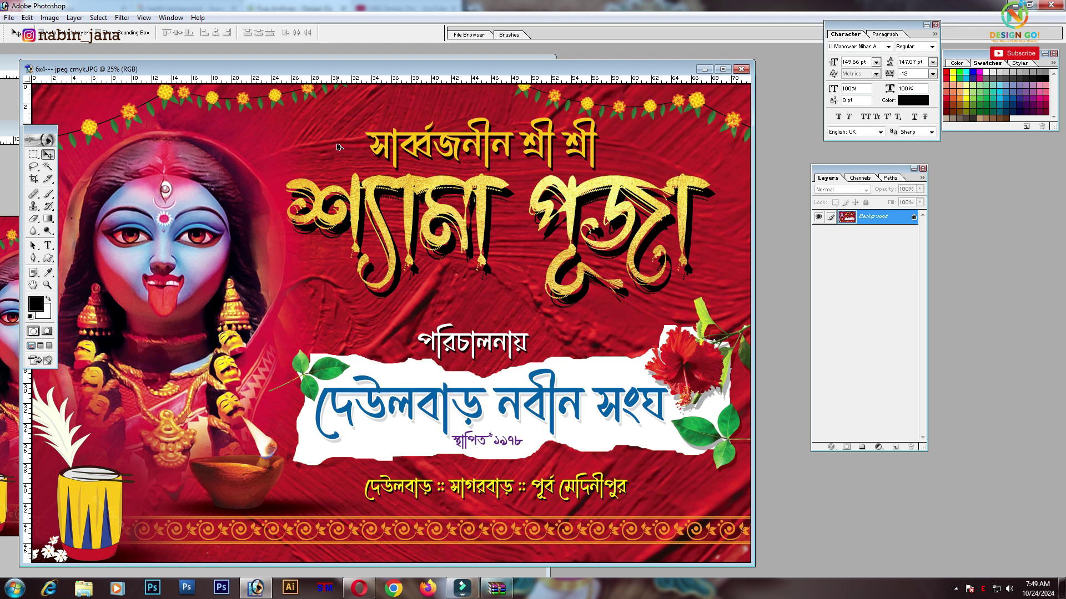
key(ctrl+shift+s)
click(389, 189)
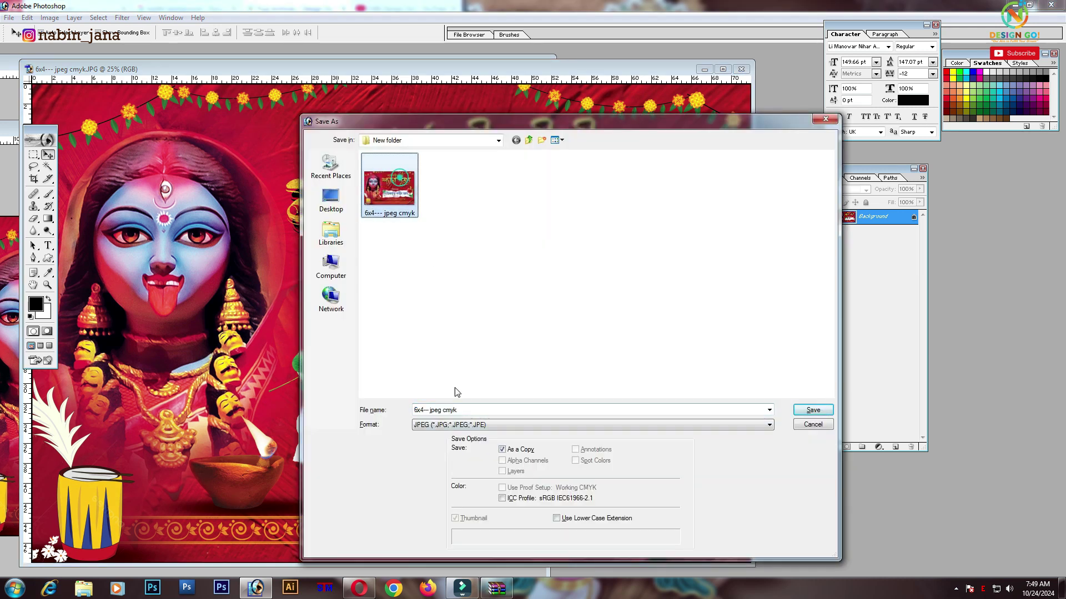
double_click(470, 409)
text(RGB)
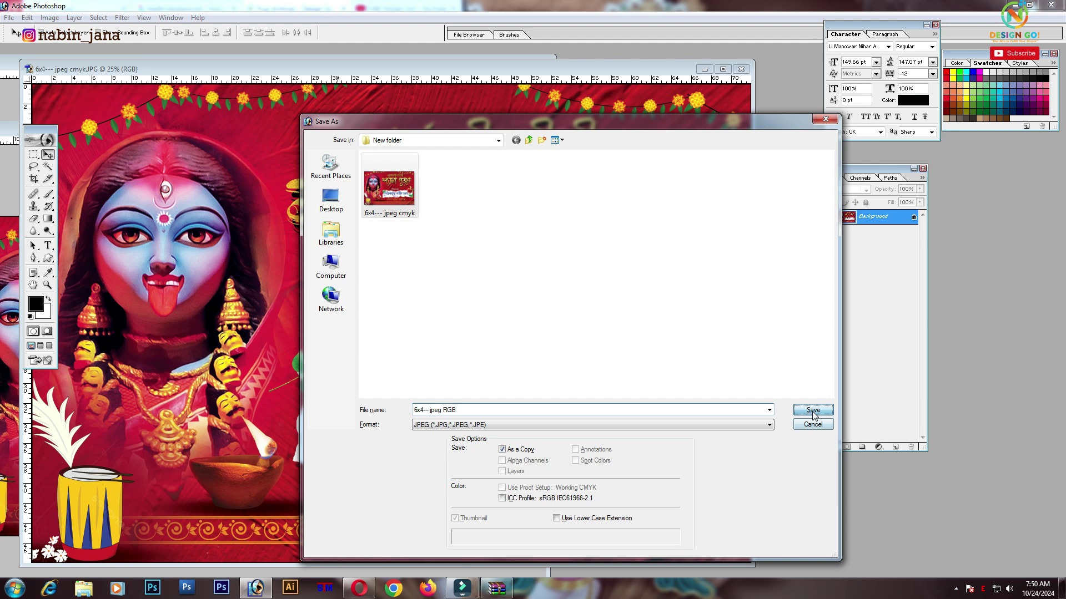
click(813, 412)
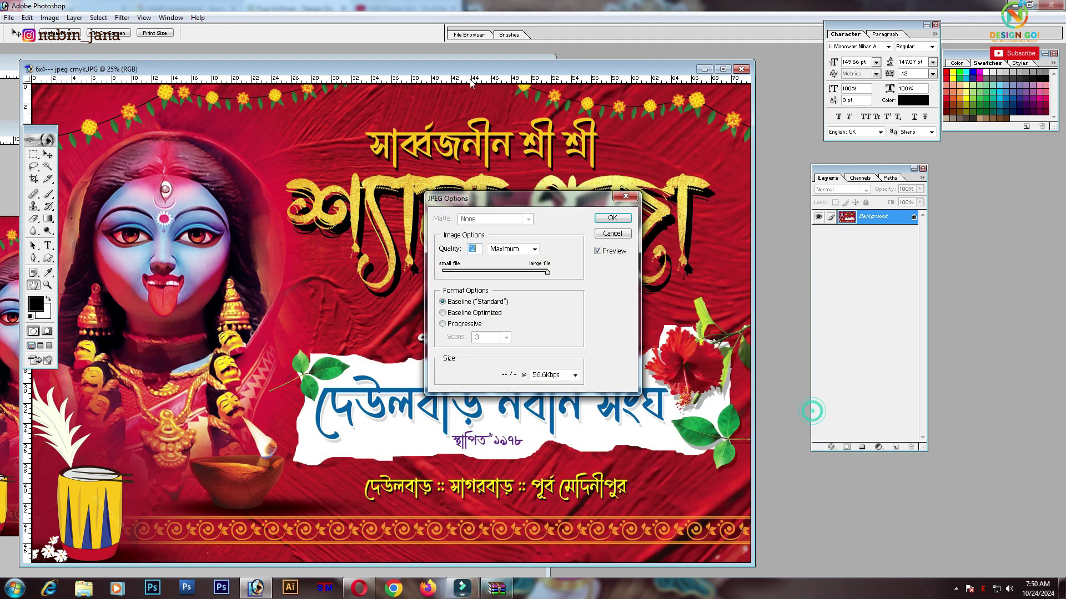
click(611, 219)
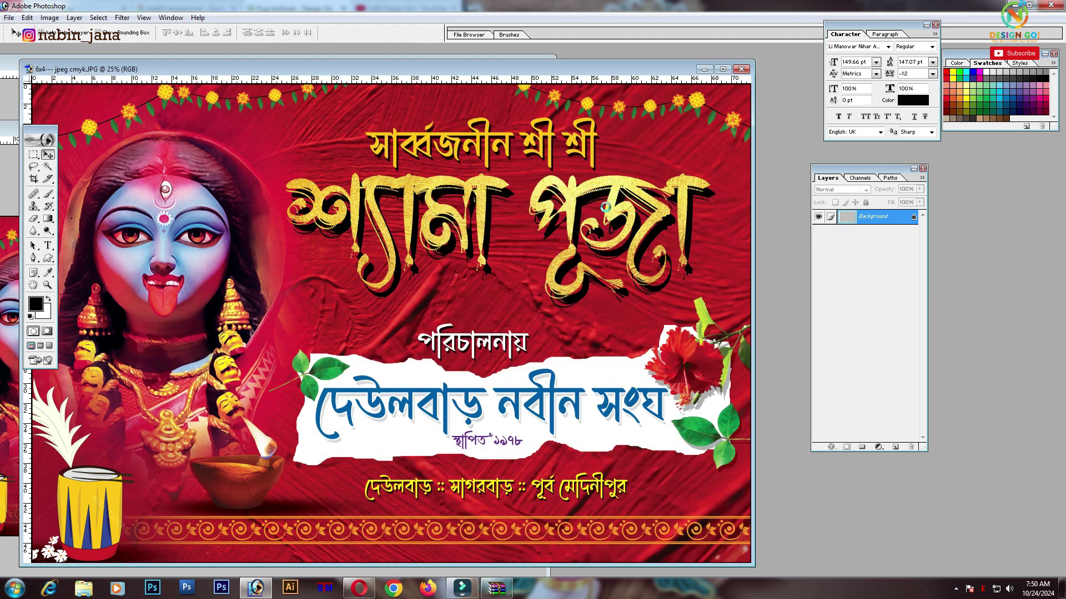
Close the JPEG and layered banner documents without saving changes
key(ctrl+w)
click(544, 220)
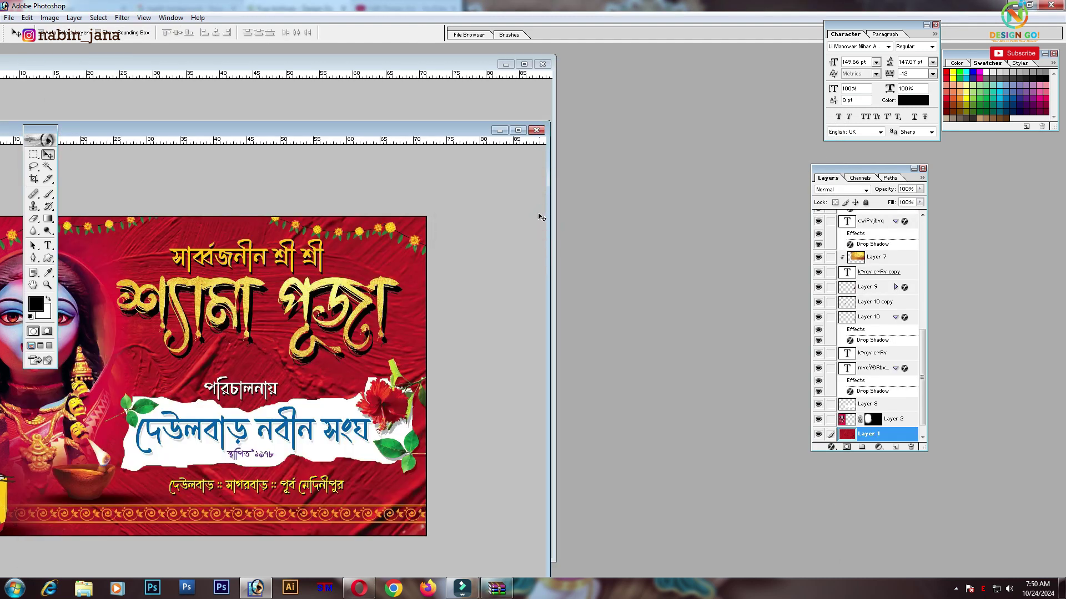
key(ctrl+w)
key(ctrl+w)
click(528, 221)
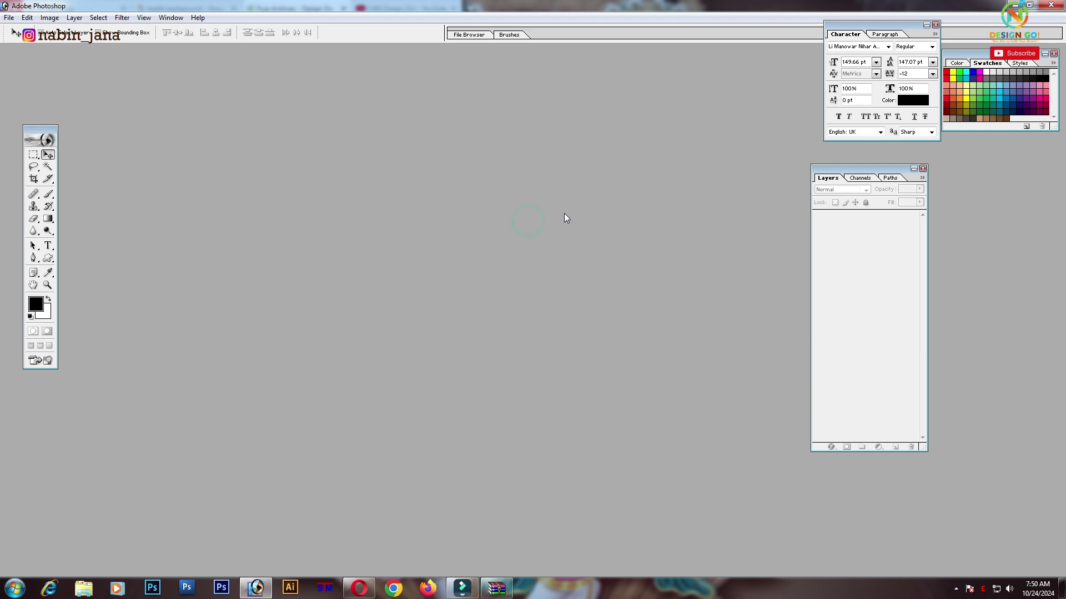
Rename the layered banner file to '6x4---PSD'
key(ctrl+o)
click(590, 205)
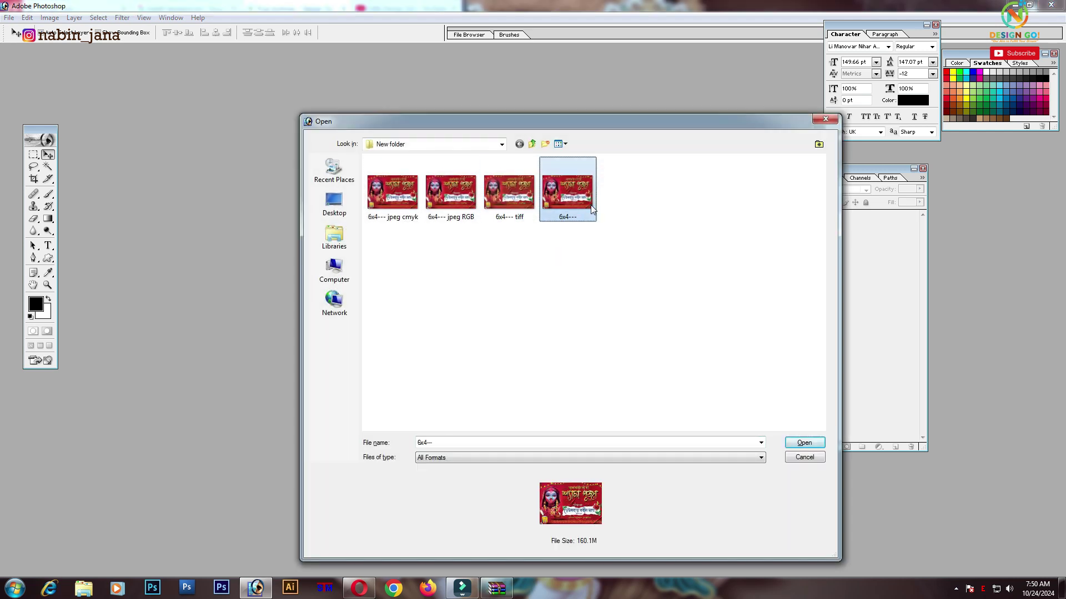
click(581, 205)
text(PSD)
key(Return)
Check the saved files and preview the jpeg RGB copy in a photo viewer
click(510, 200)
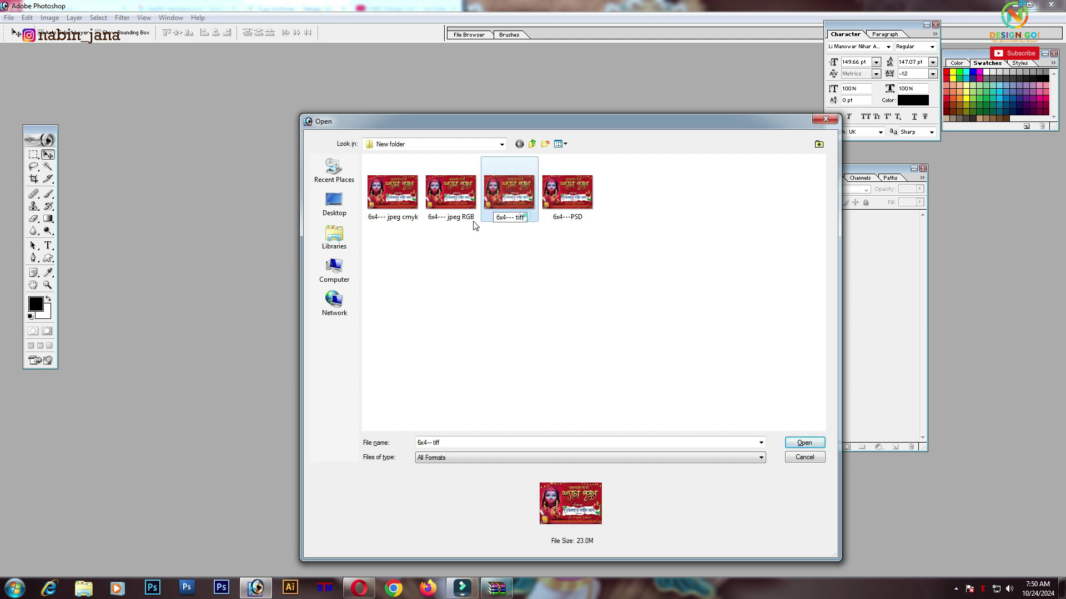
click(393, 200)
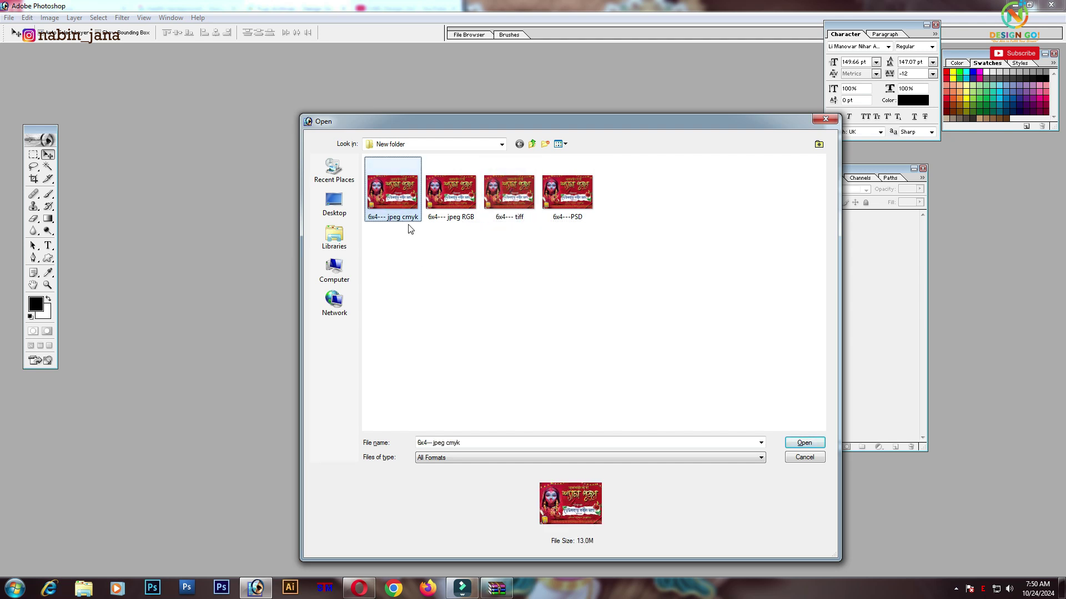
right_click(453, 205)
click(483, 225)
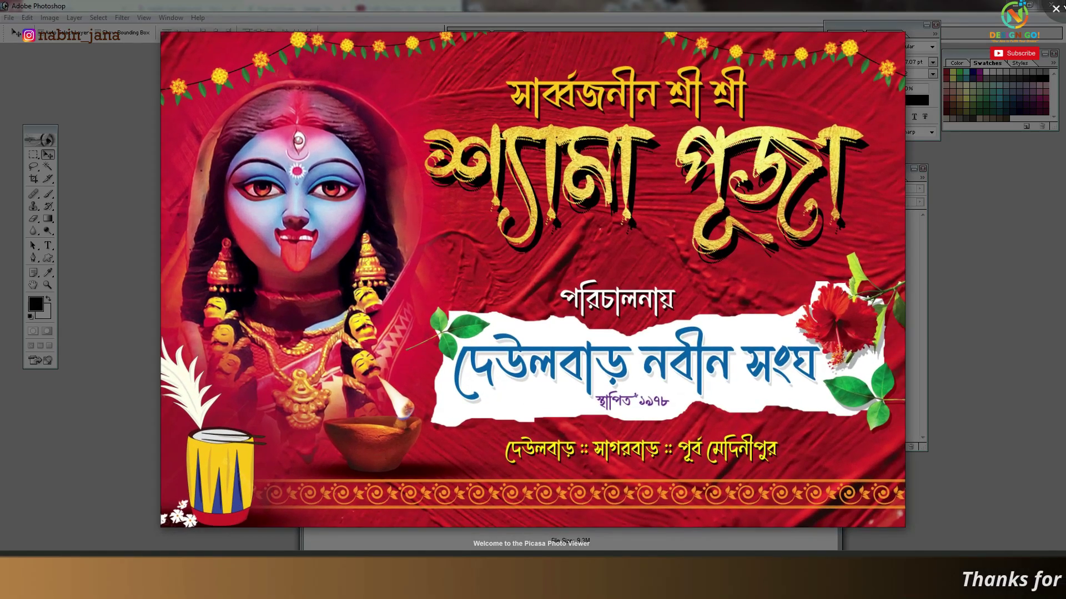
key(Escape)
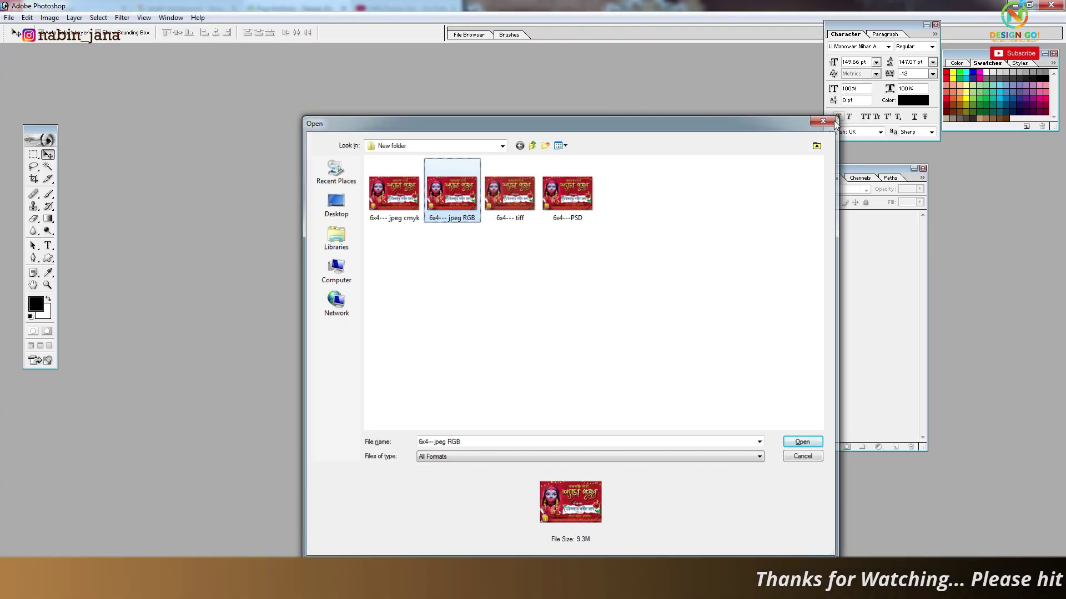
click(834, 120)
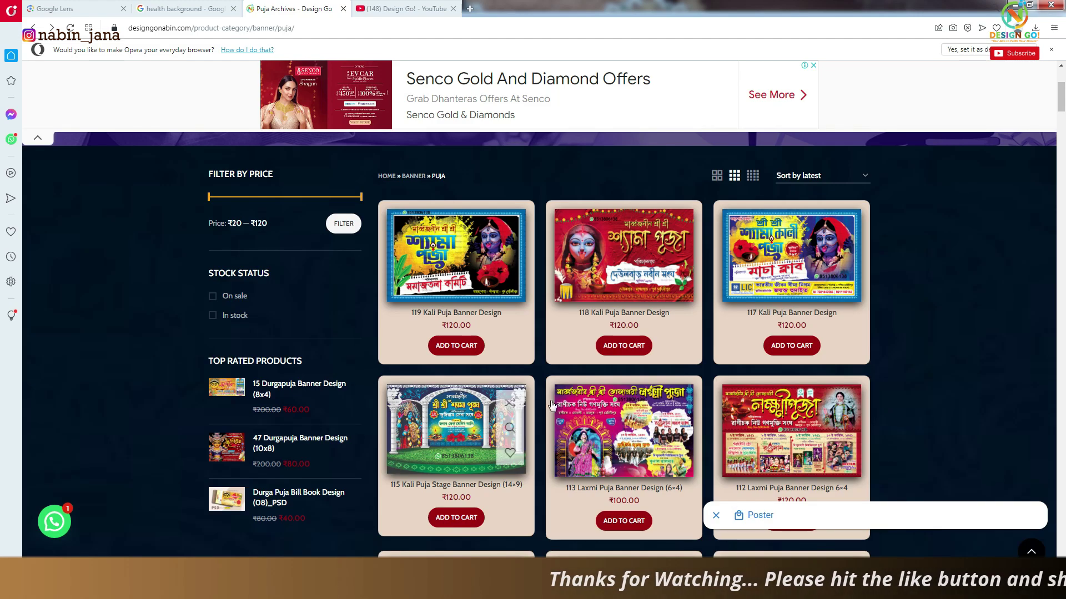
Skim the Puja Archives banners, then browse the Design Go! YouTube channel's video list
scroll(594, 349, down, 6)
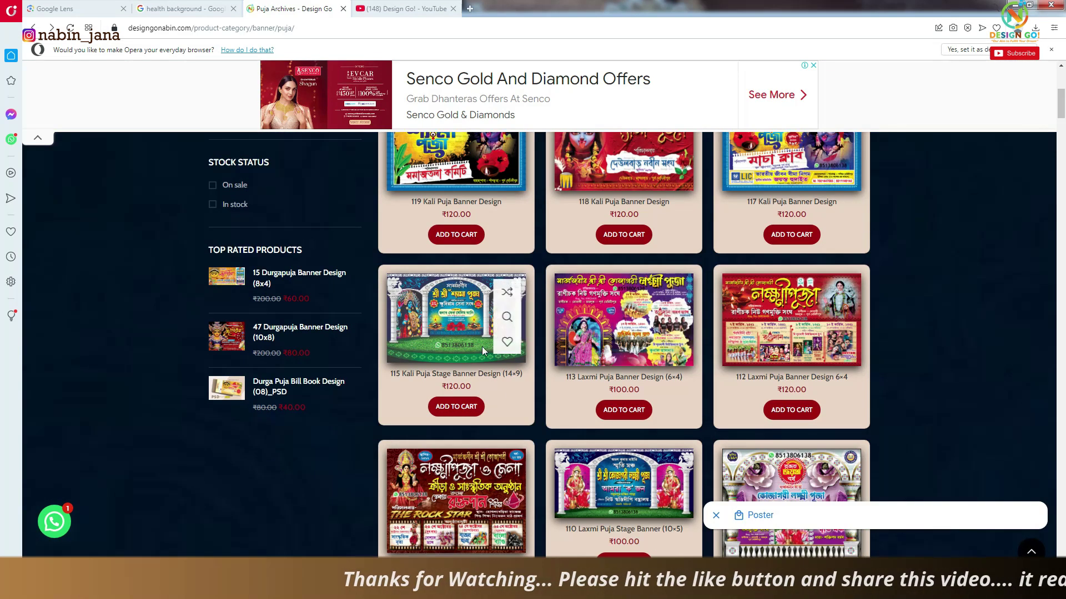
scroll(597, 266, up, 4)
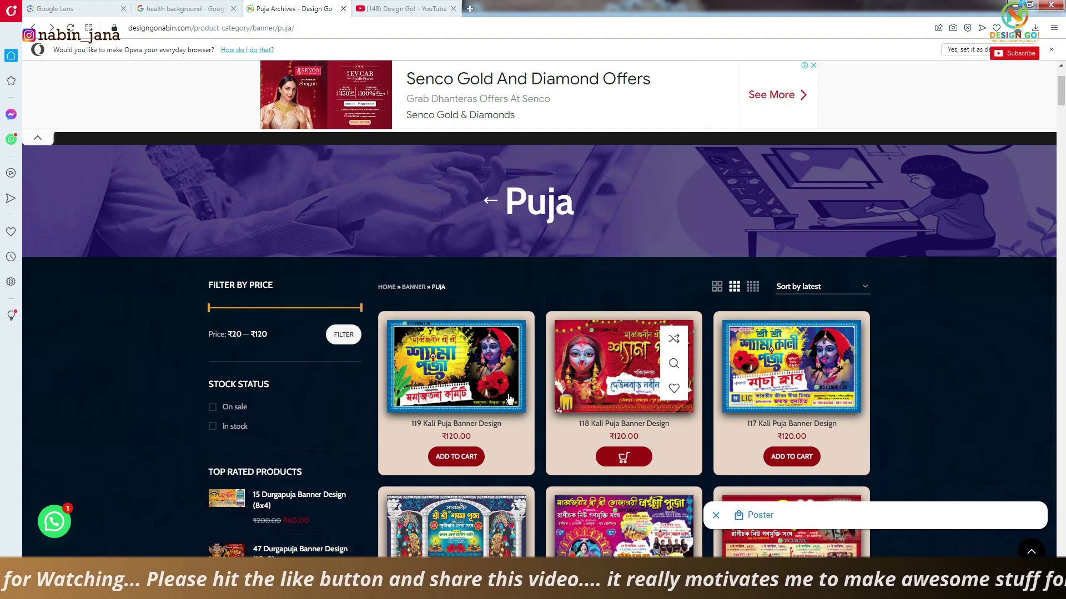
click(405, 8)
scroll(543, 322, down, 3)
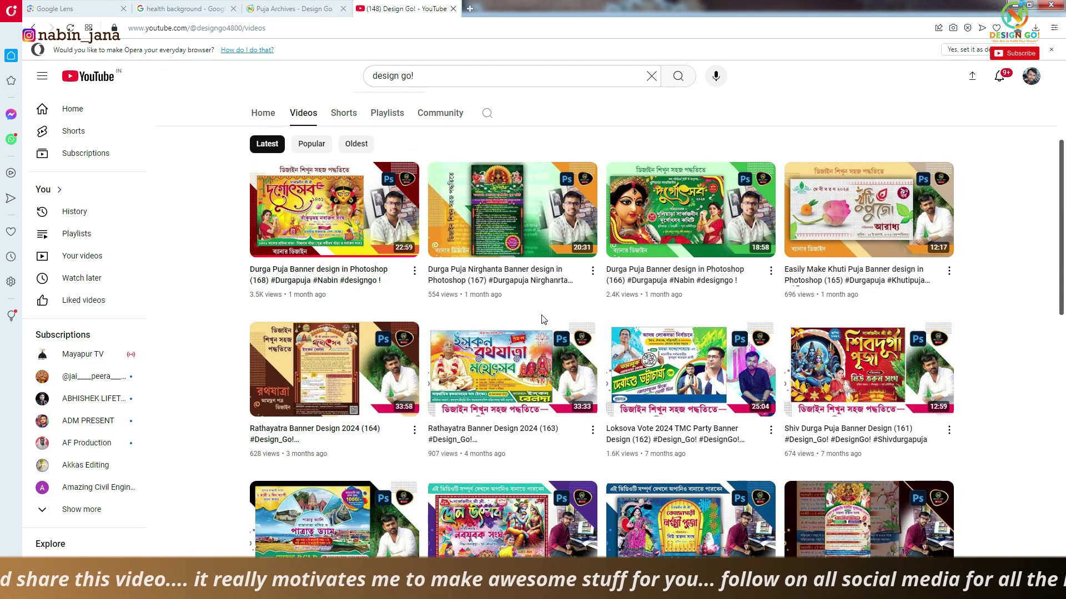